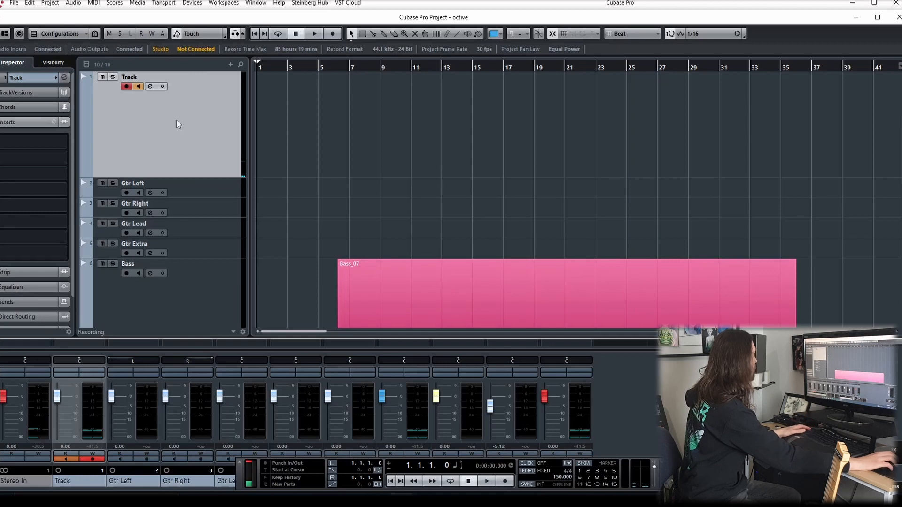
- Review the Bass and Take This Drums 150 tracks in the arrangement
scroll(319, 188, "down", 5)
left_click(275, 188)
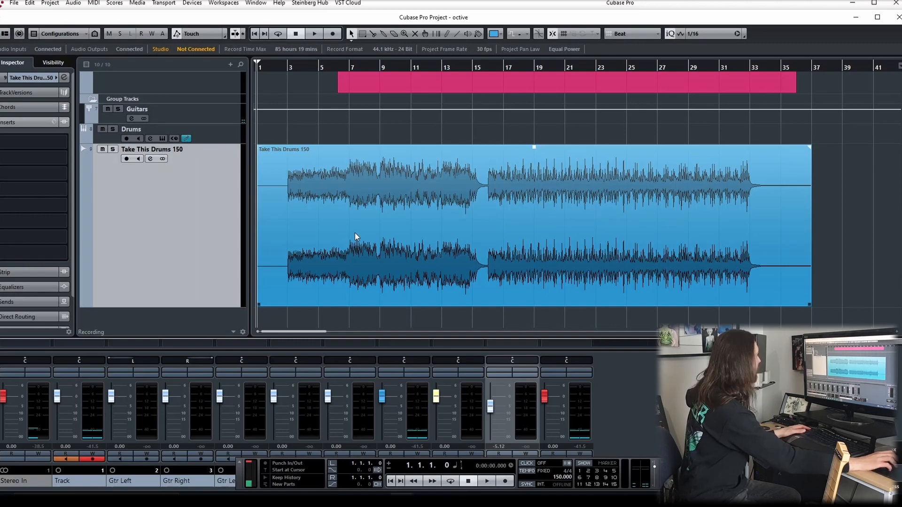
scroll(413, 216, "up", 4)
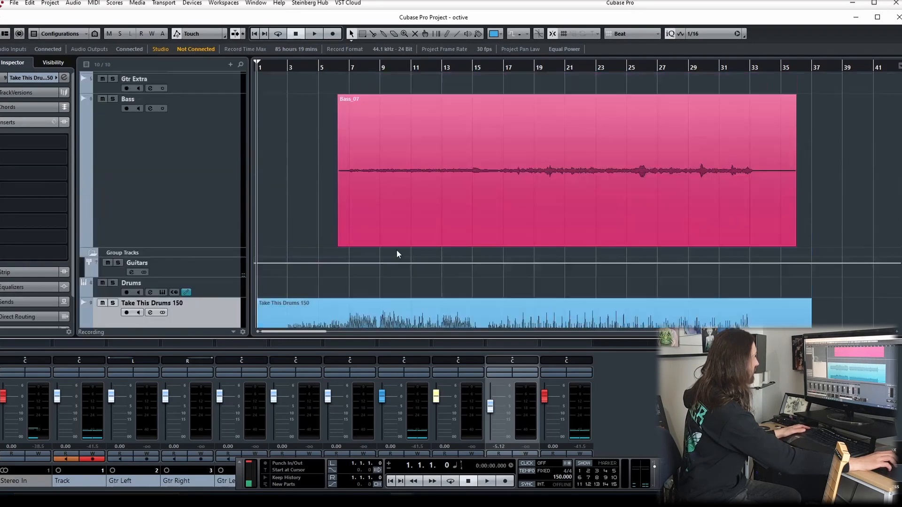
scroll(314, 272, "up", 4)
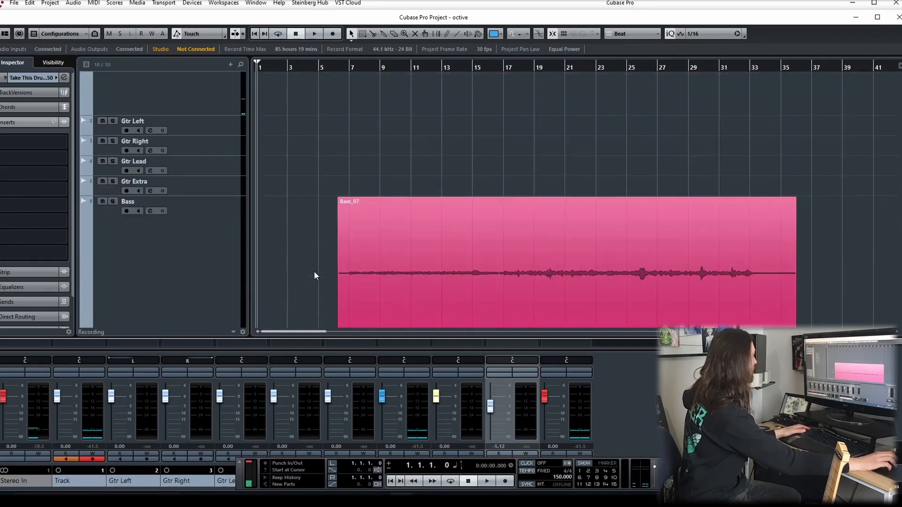
- Load the Fortin NTS Suite (x64) amp plugin into the first insert slot of the track named Track
left_click(195, 148)
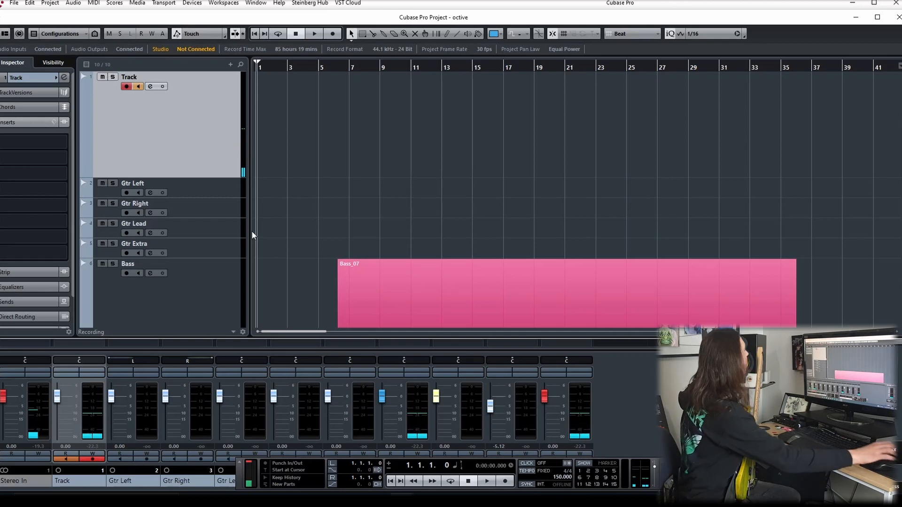
left_click(52, 142)
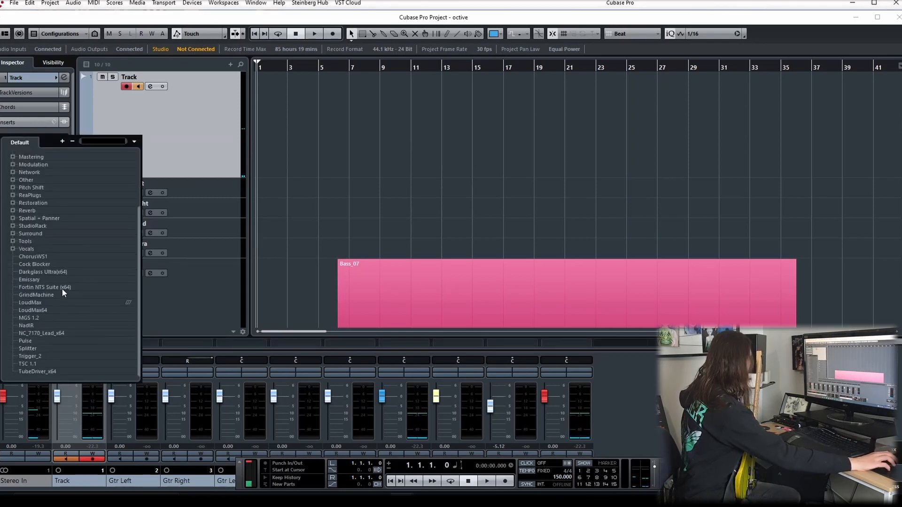
left_click(61, 287)
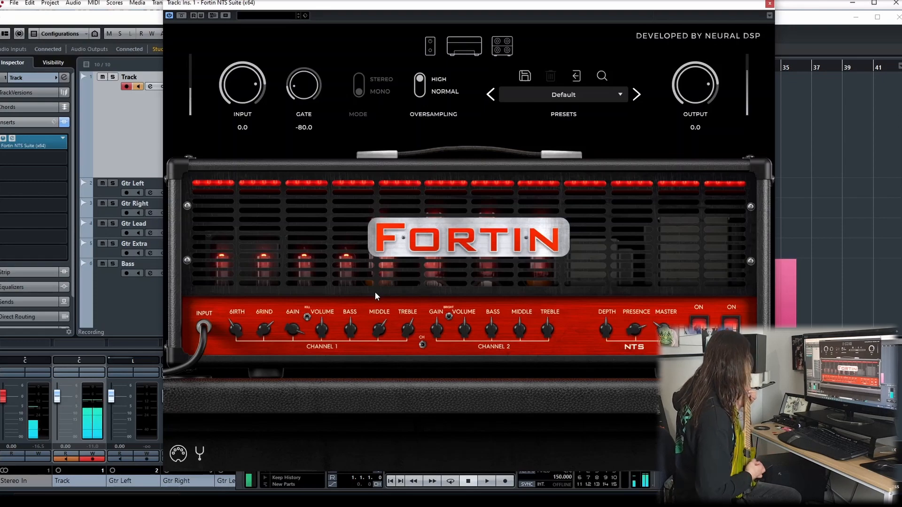
left_click(769, 3)
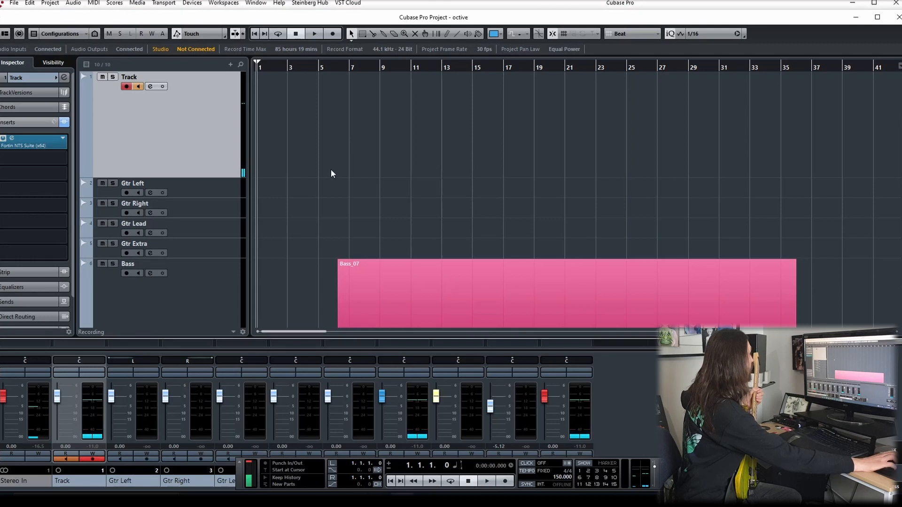
- Record a guitar take on Track with the metronome on, from bar 1 to about bar 34, and move it onto Gtr Left
left_click_drag(207, 178, 203, 245)
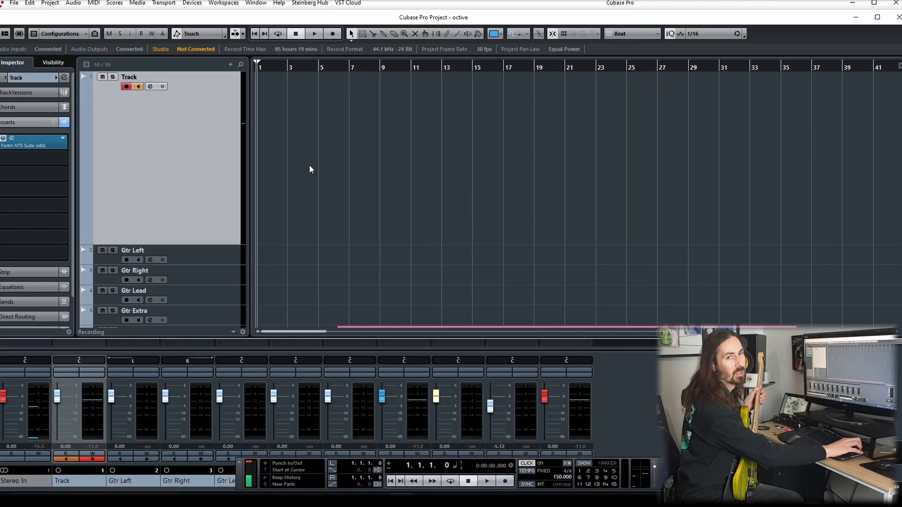
key("KP_Multiply")
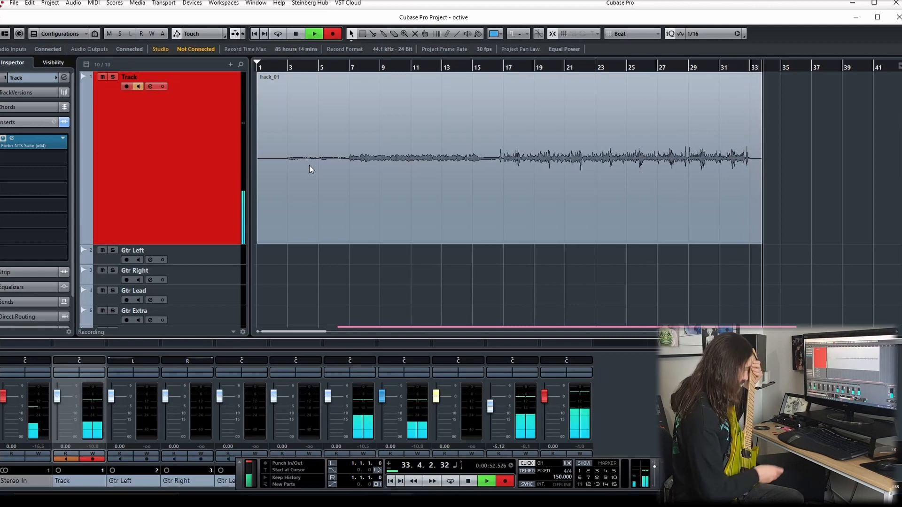
key("space")
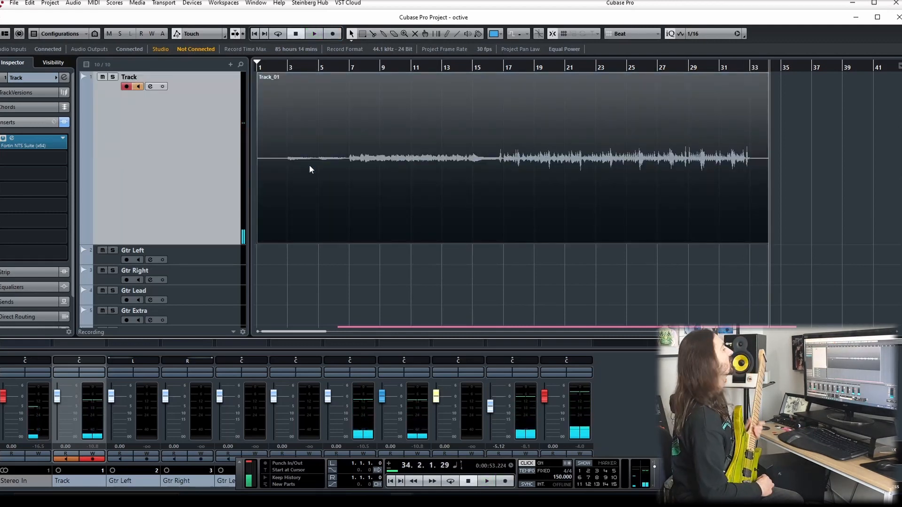
left_click_drag(330, 218, 326, 254)
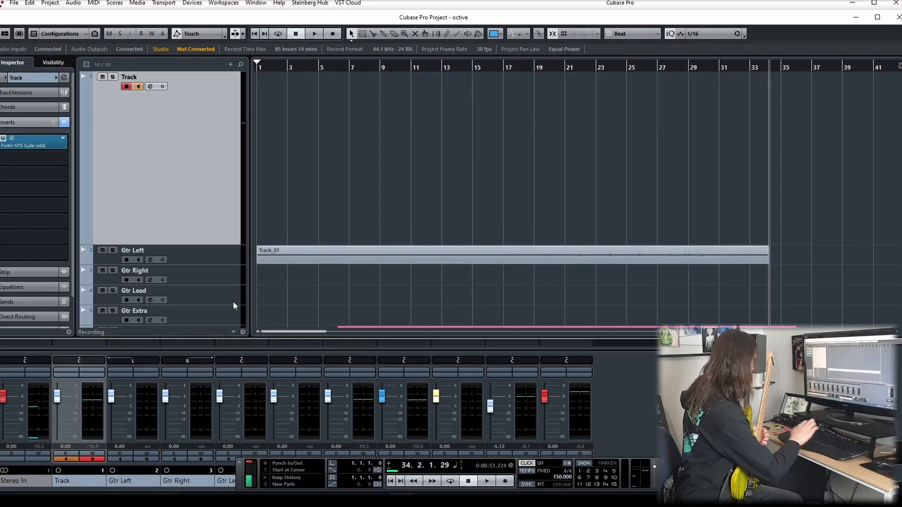
- Play back the Gtr Left take from about bar 16, soloing it briefly against the mix
left_click(493, 68)
key("space")
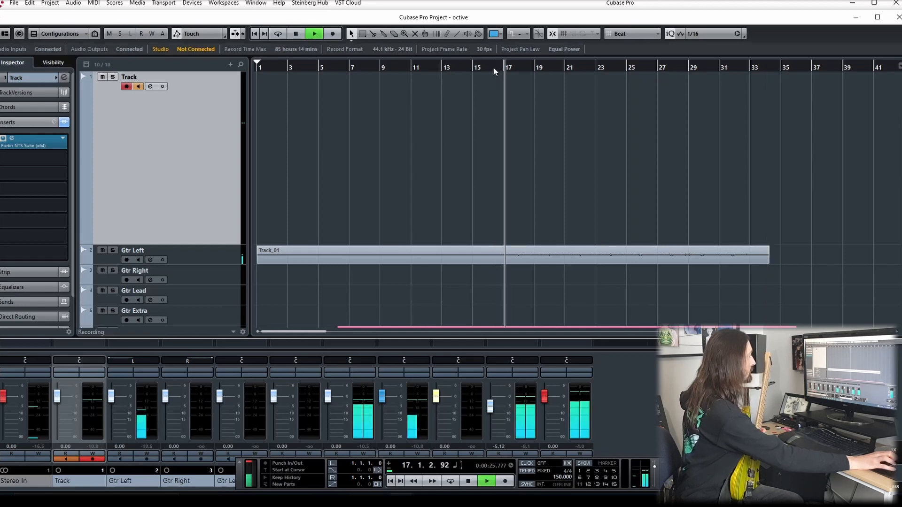
left_click(113, 250)
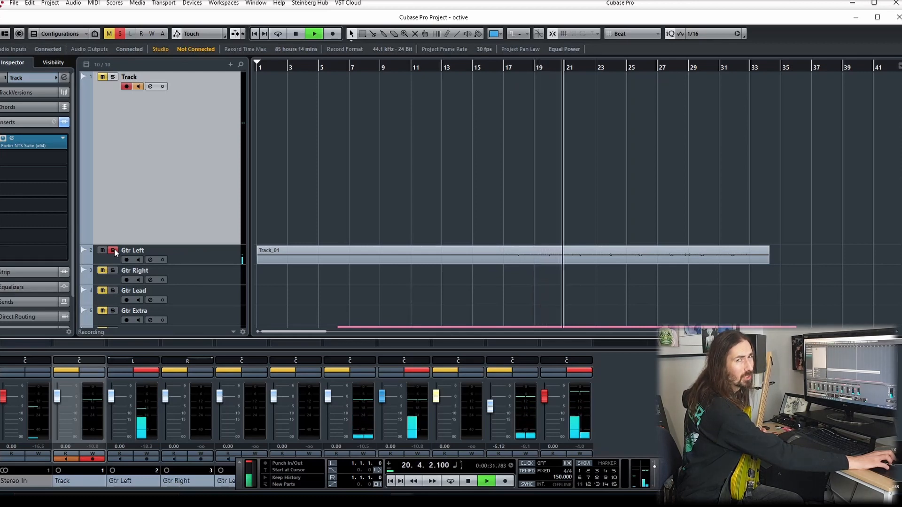
left_click(114, 250)
key("space")
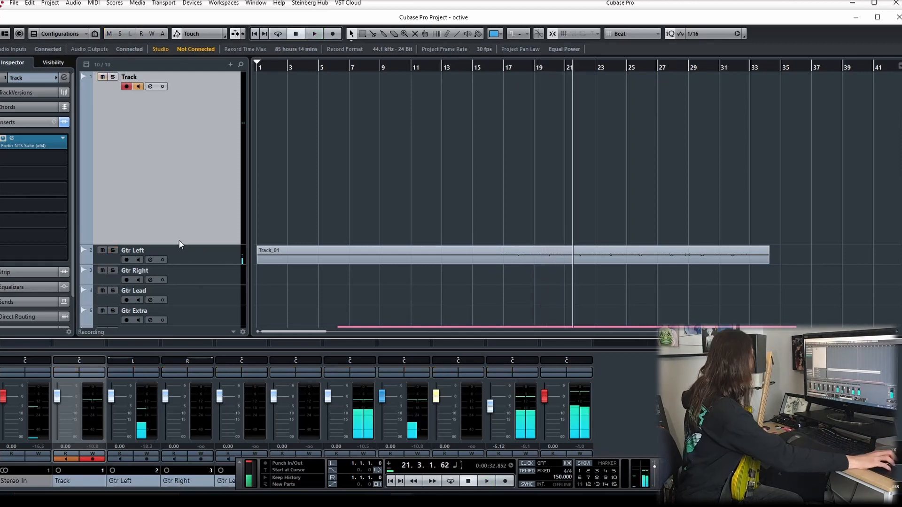
- Load Fortin NTS Suite (x64) into the first insert slot of Gtr Left
left_click(198, 264)
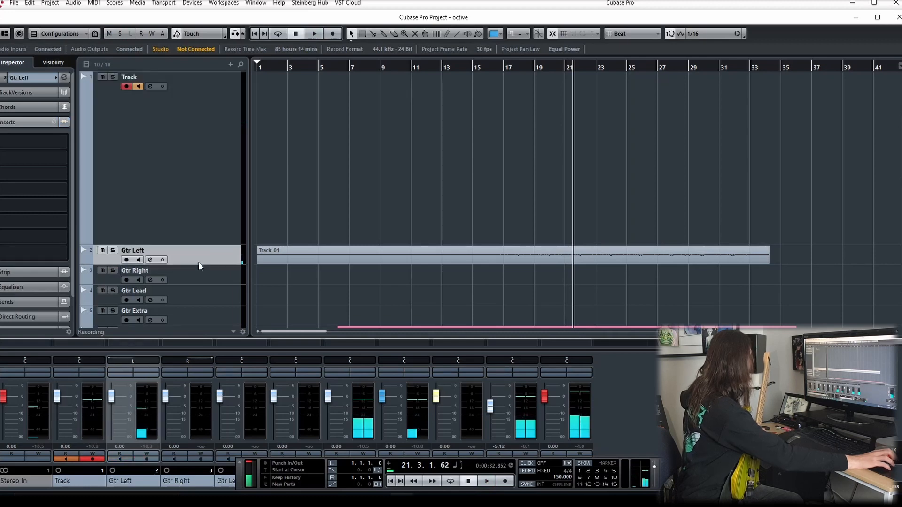
left_click(61, 143)
scroll(45, 342, "down", 3)
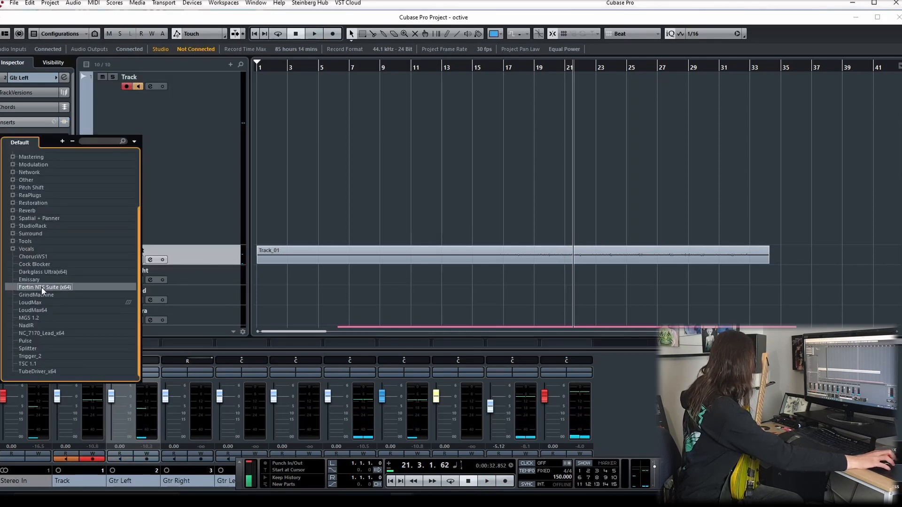
left_click(41, 286)
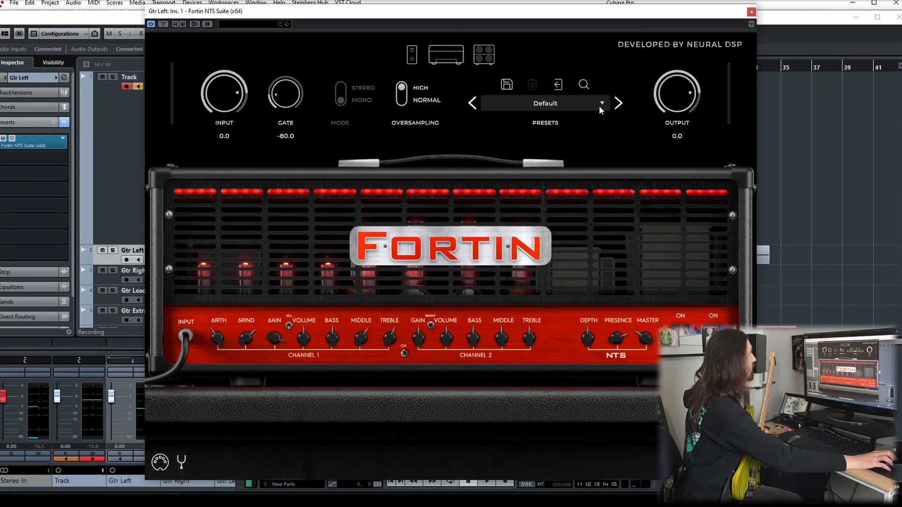
- Look through the amp plugin's cabinet, pedal and amp views on Gtr Left and close its window
left_click(481, 55)
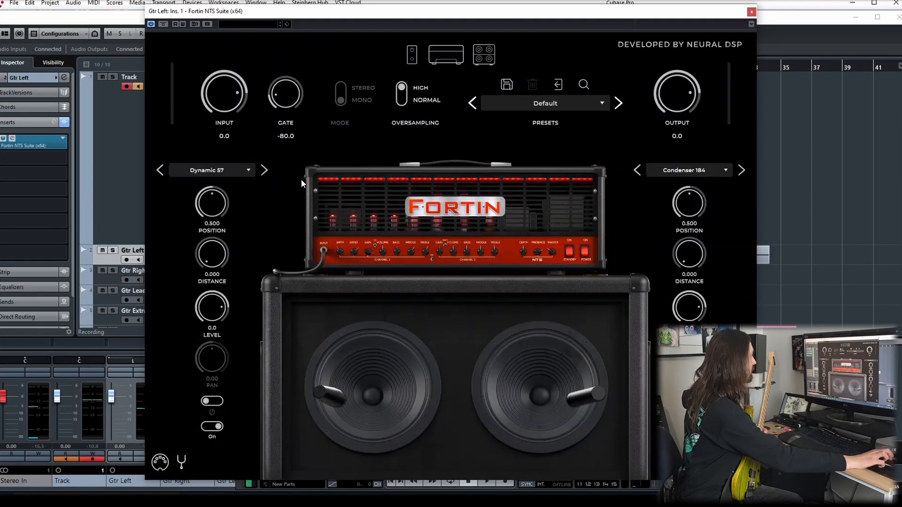
left_click(412, 54)
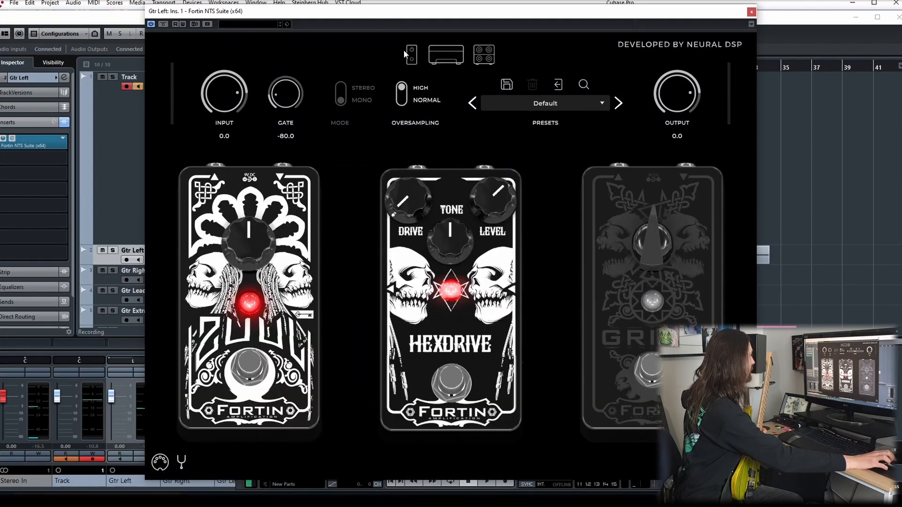
left_click(444, 53)
left_click(484, 52)
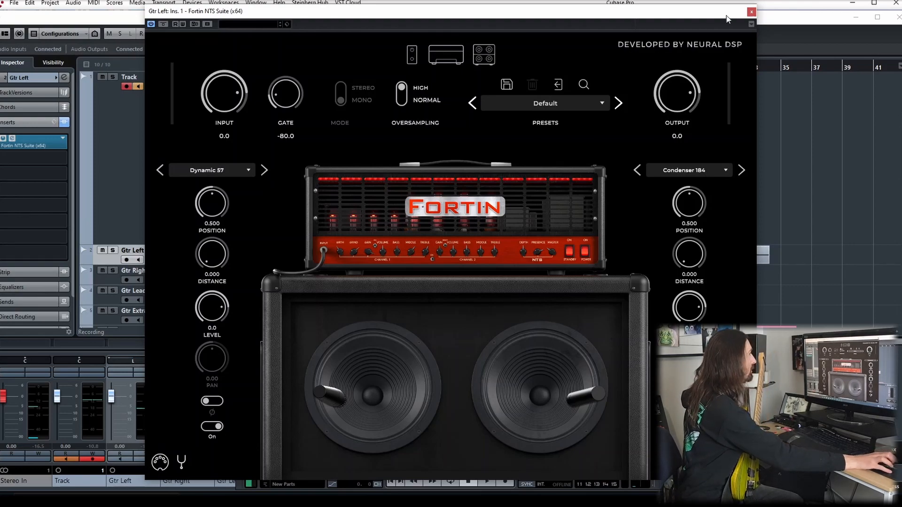
left_click(750, 11)
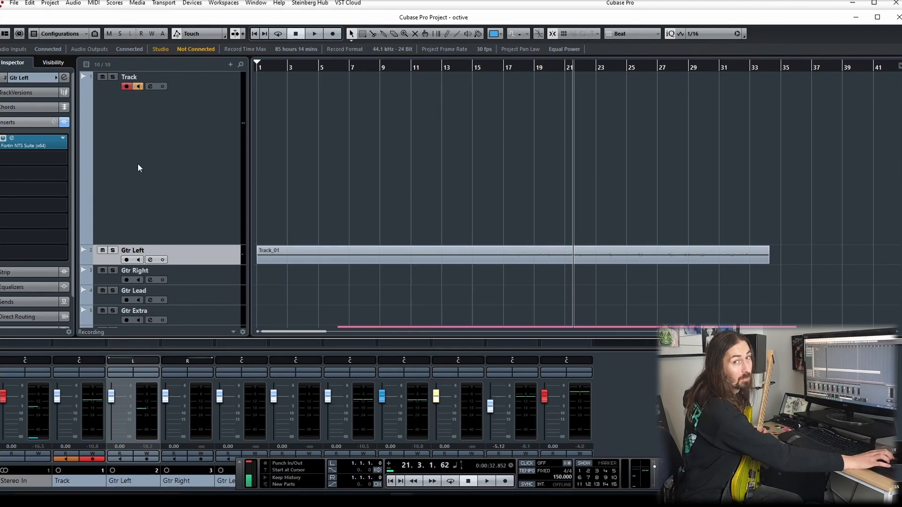
- Listen to the processed Gtr Left take with the backing tracks, starting from about bar 2
left_click(277, 68)
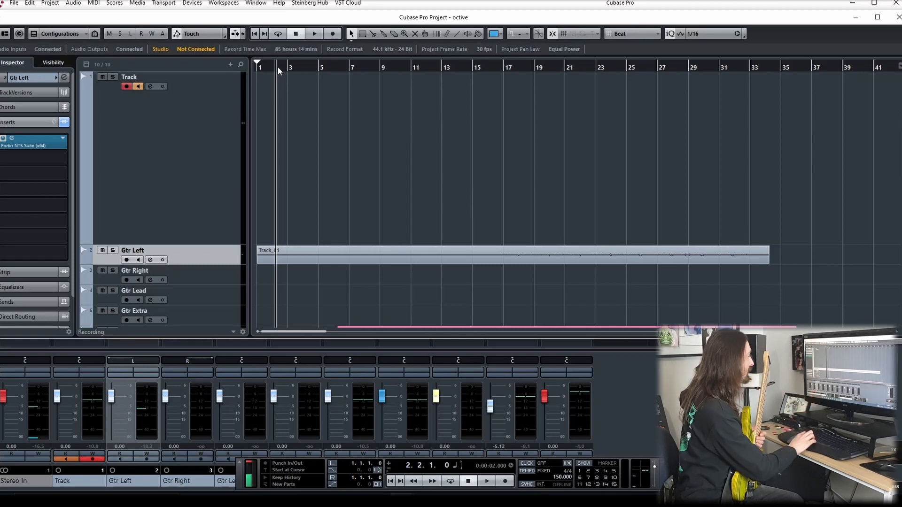
key("space")
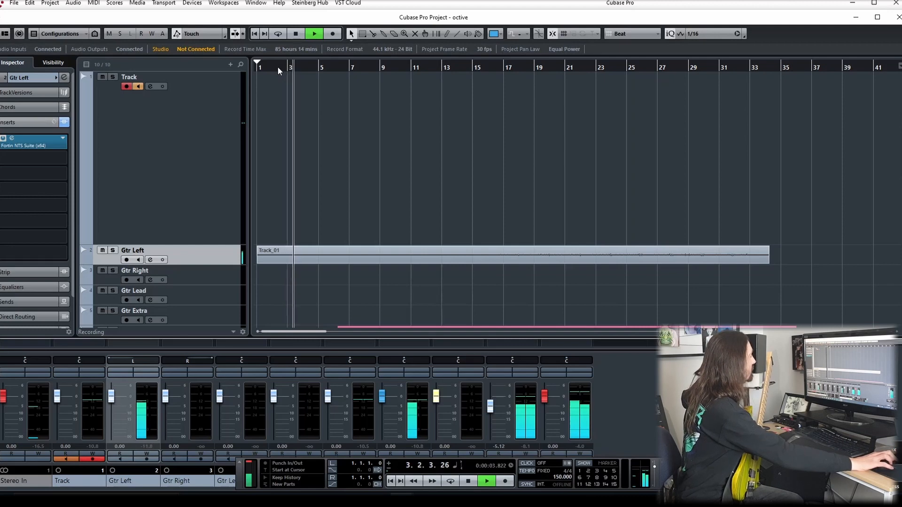
key("space")
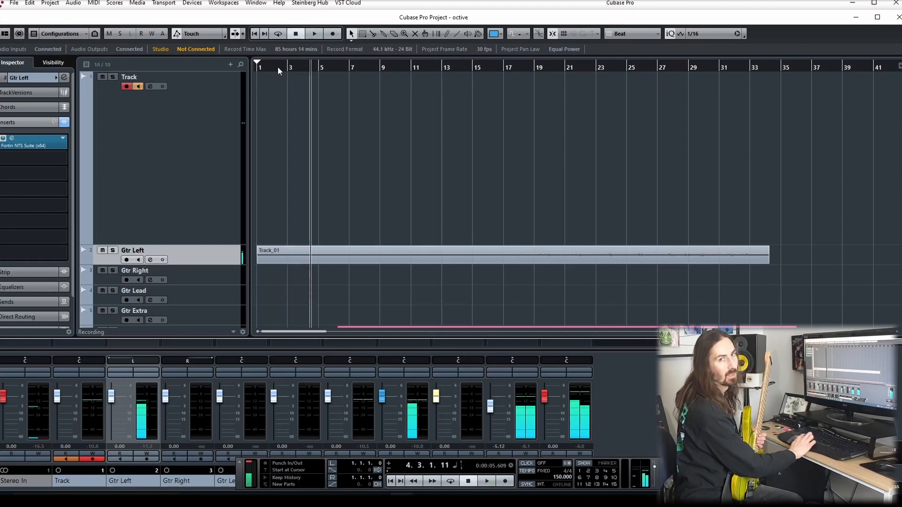
key("space")
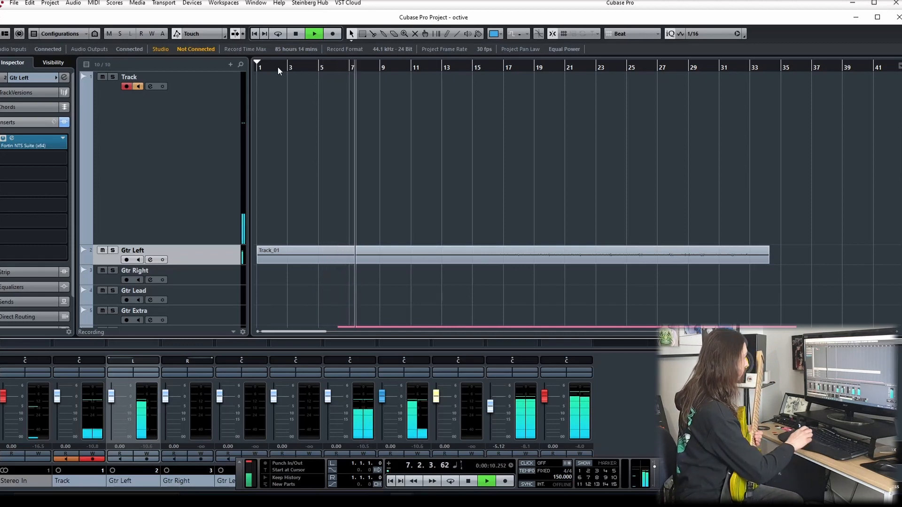
key("space")
- Record a second guitar take on Track with the metronome on, from bar 1 to about bar 34, and move it onto Gtr Right
key("Home")
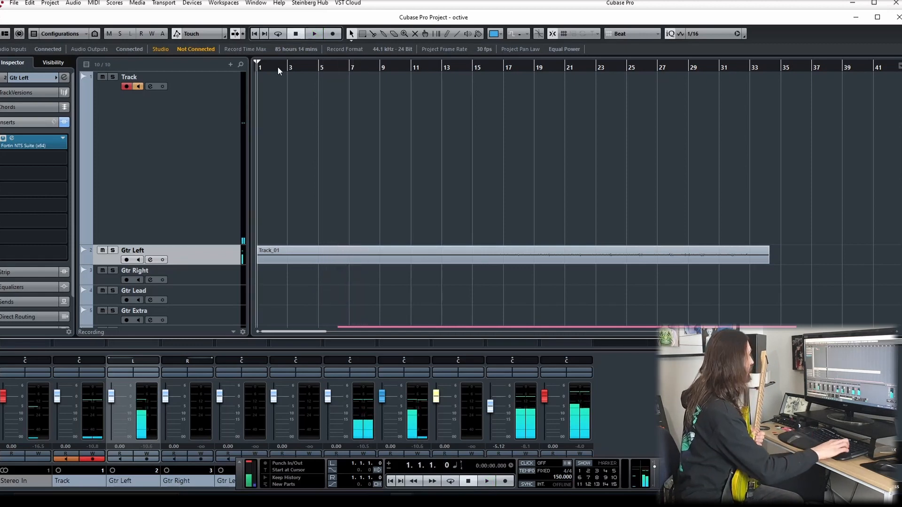
left_click_drag(229, 264, 227, 310)
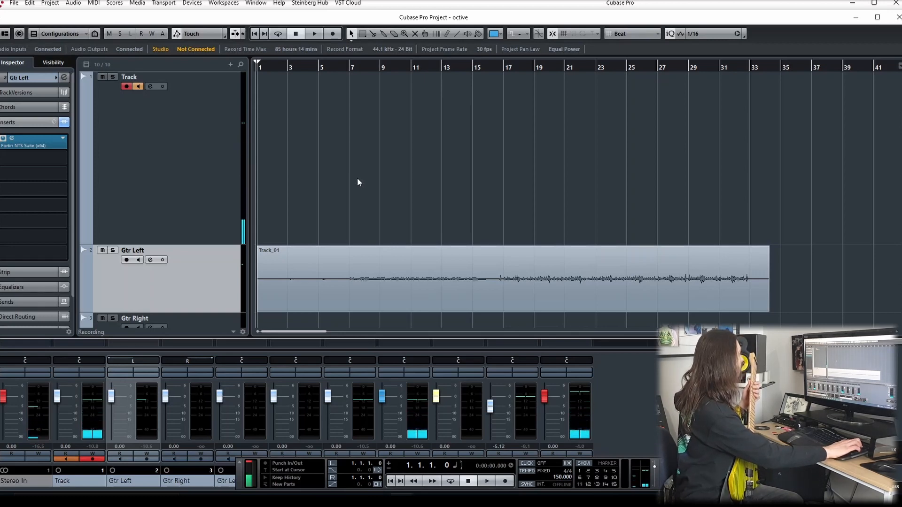
key("c")
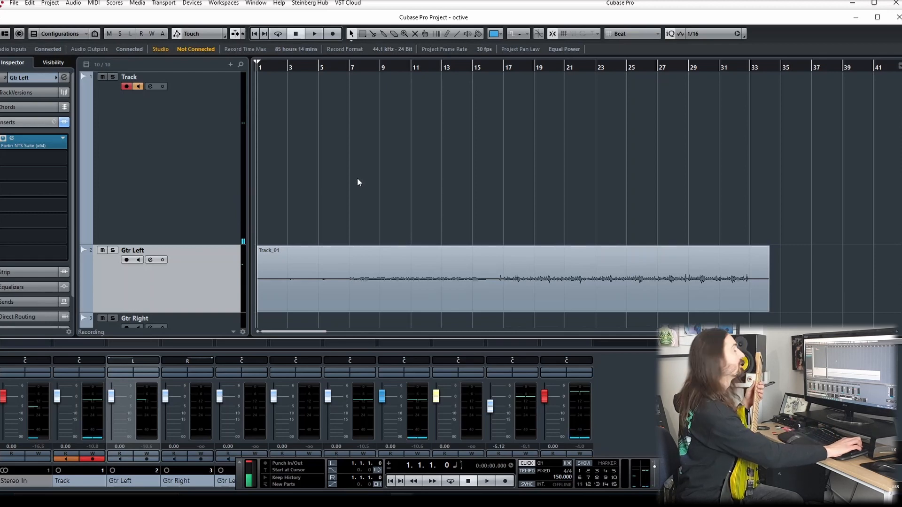
key("KP_Multiply")
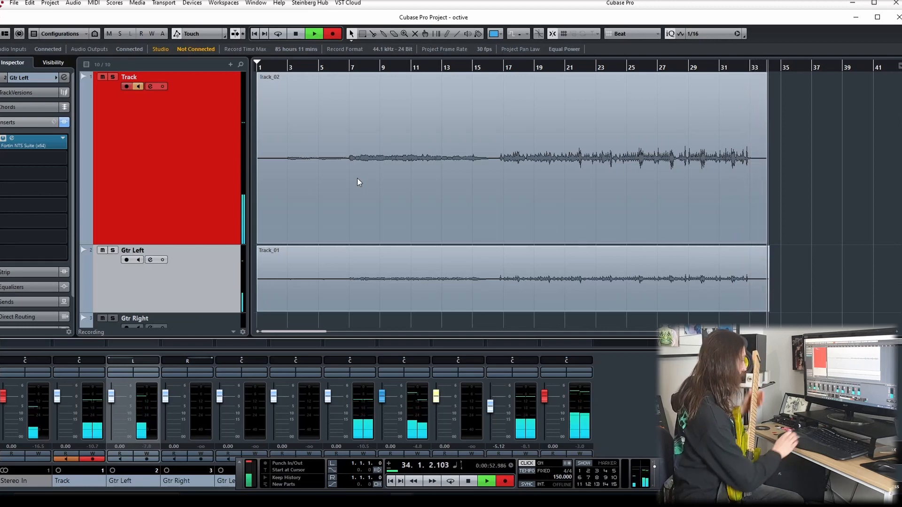
key("space")
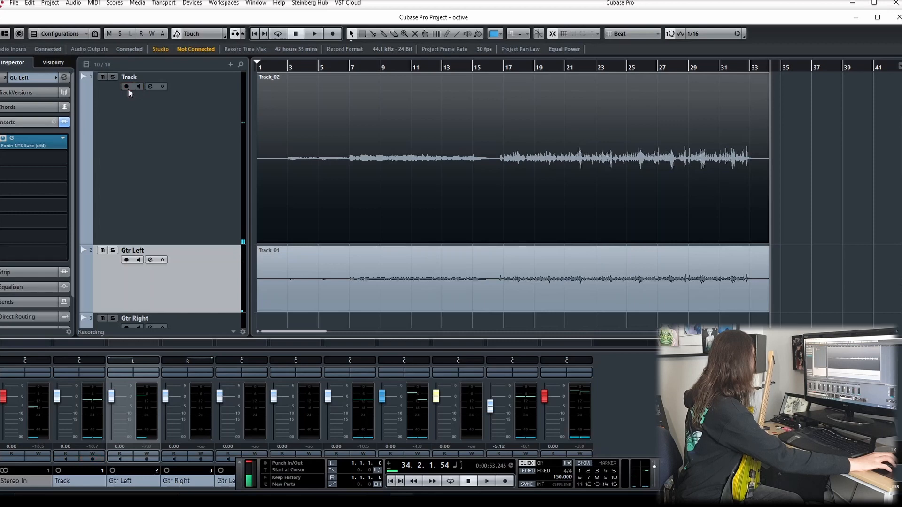
scroll(374, 265, "down", 3)
left_click_drag(349, 120, 349, 218)
- Load Fortin NTS Suite (x64) into the first insert slot of Gtr Right and close the plugin window
left_click(227, 225)
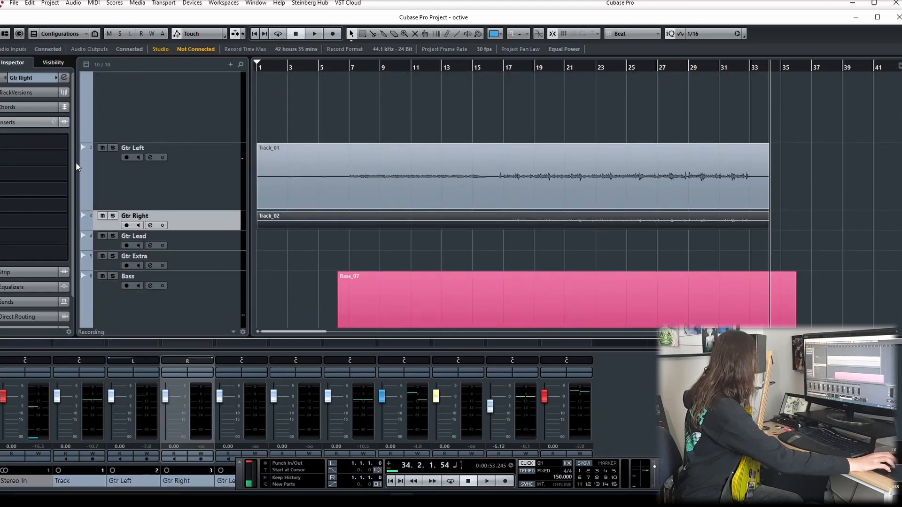
left_click(47, 135)
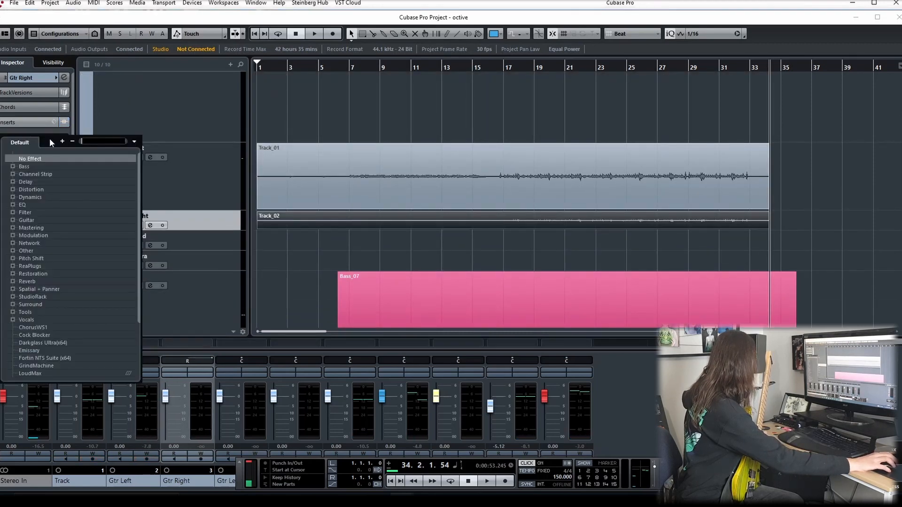
left_click(61, 359)
left_click(821, 12)
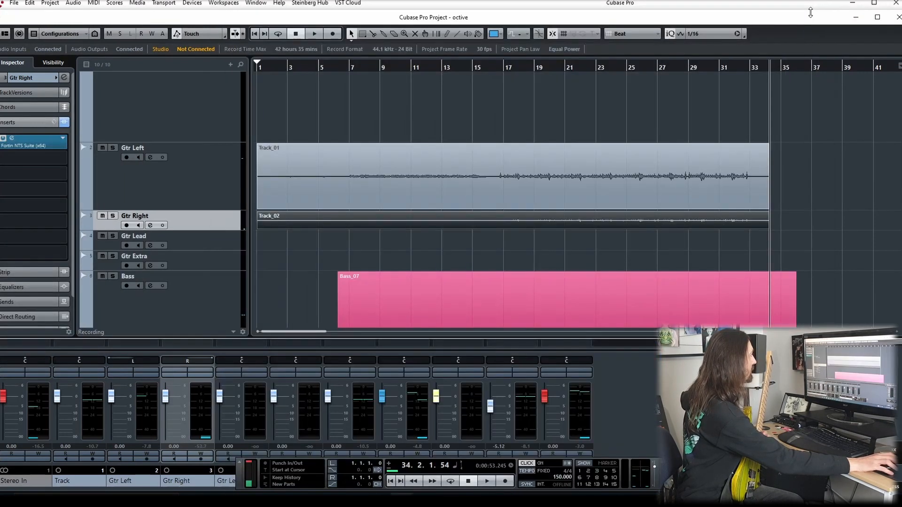
- Enlarge the Gtr Right lane, play the mix from about bar 16 and solo the Bass channel
scroll(353, 118, "down", 1)
left_click_drag(199, 178, 203, 227)
left_click(493, 67)
key("space")
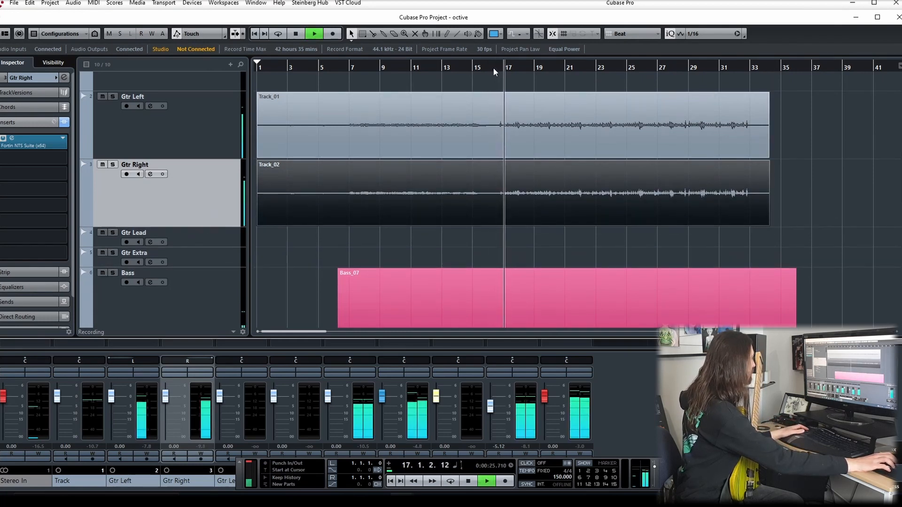
left_click(369, 370)
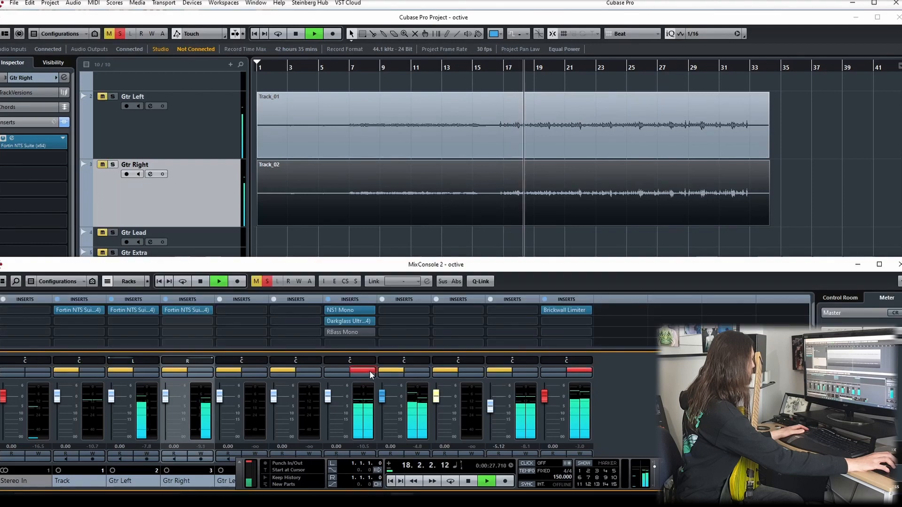
- Listen to the Guitars group soloed instead of Bass, replaying from about bar 27, and turn its solo off
left_click(372, 370)
left_click(424, 371)
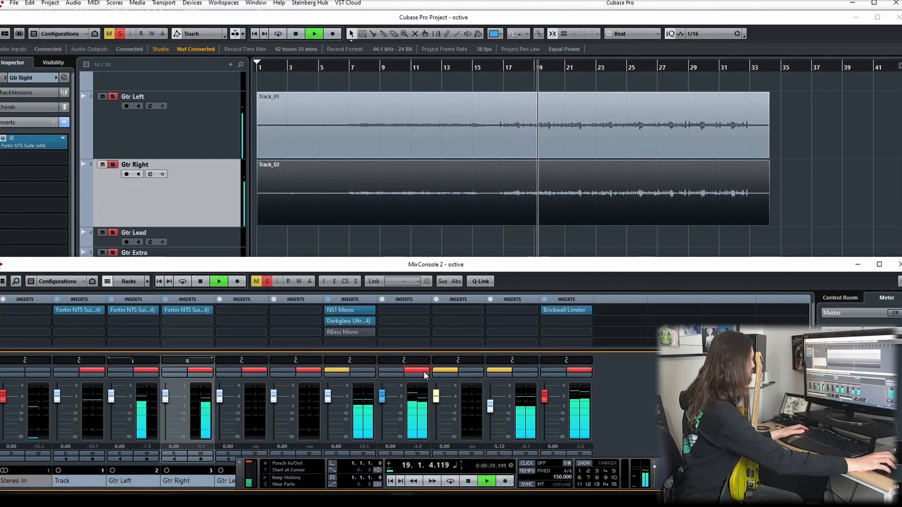
left_click(442, 232)
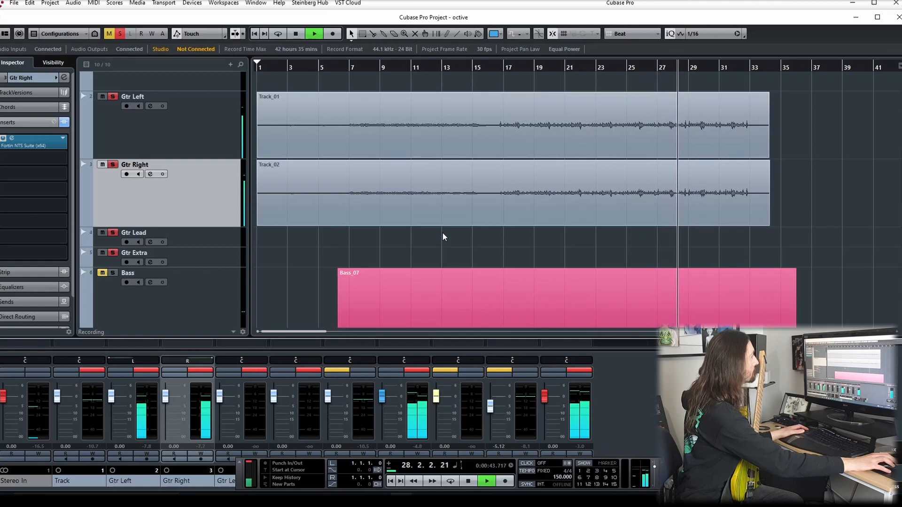
key("space")
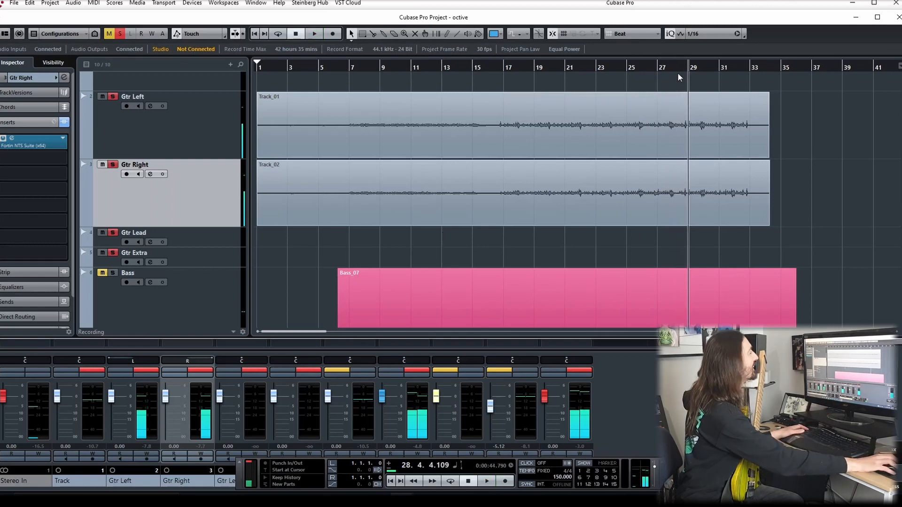
left_click(660, 68)
key("space")
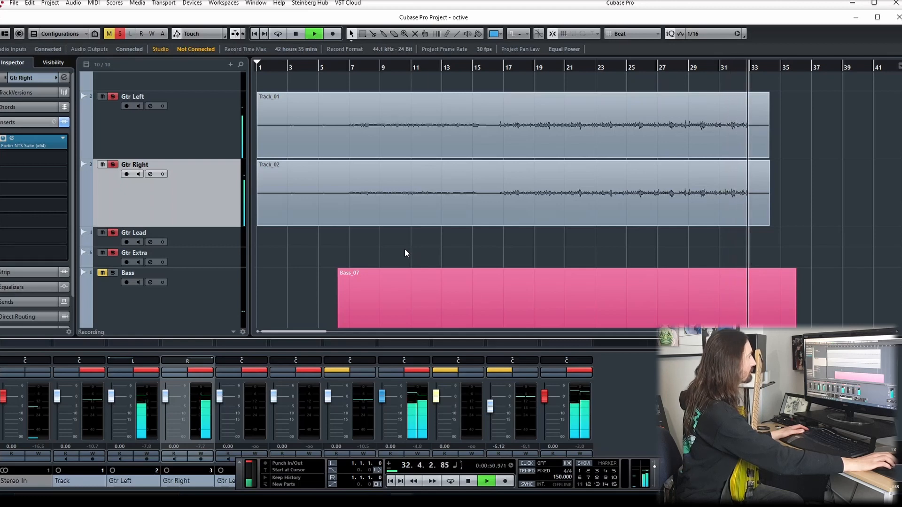
key("space")
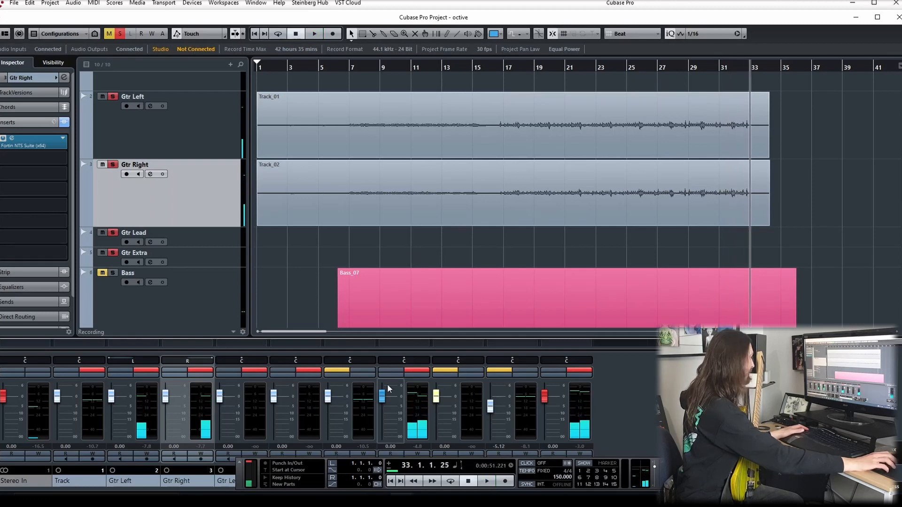
left_click(425, 370)
left_click(374, 240)
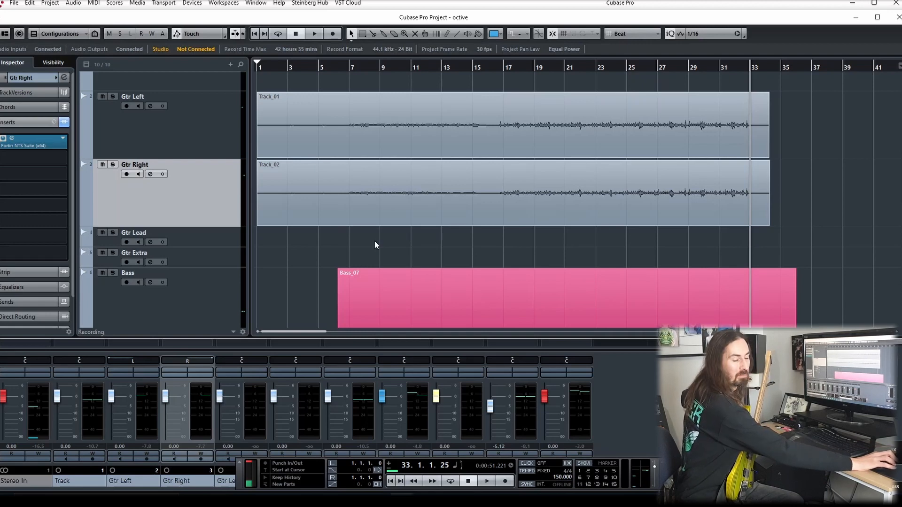
- Record-enable the audio track named Track with input monitoring on
scroll(344, 243, "up", 3)
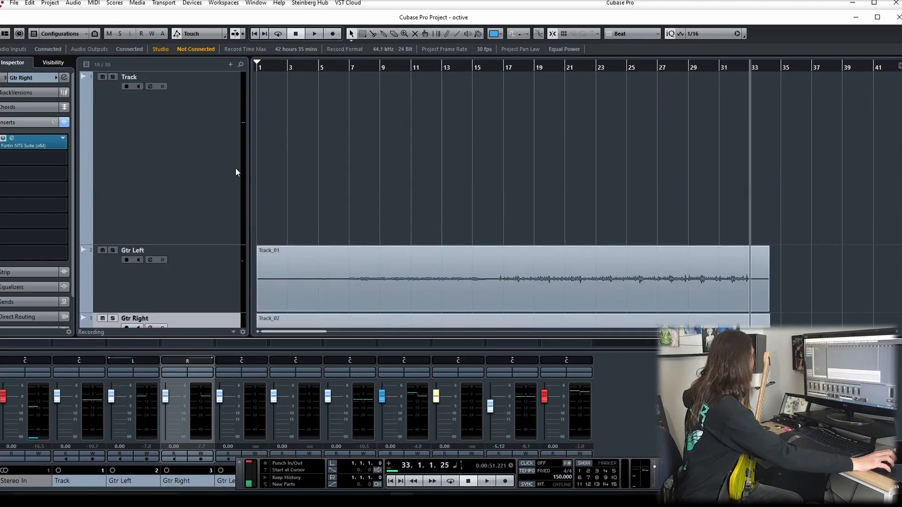
left_click(126, 87)
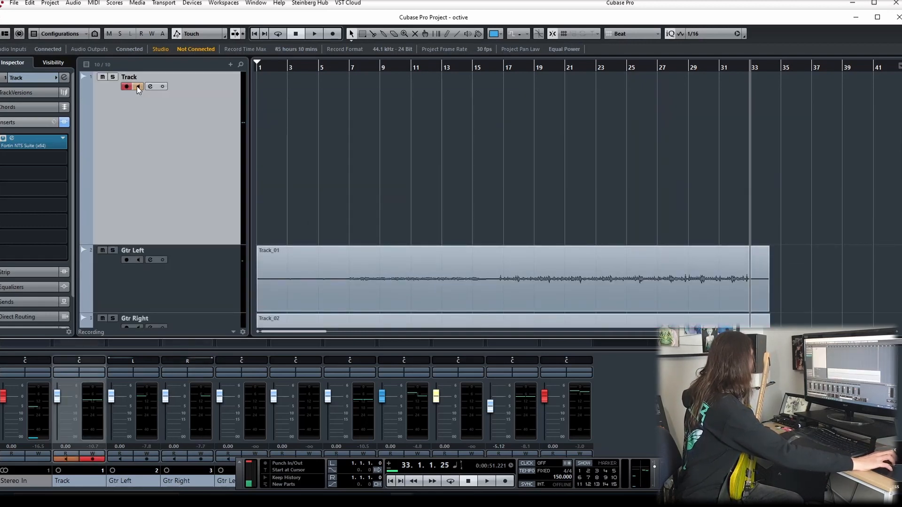
scroll(373, 170, "down", 3)
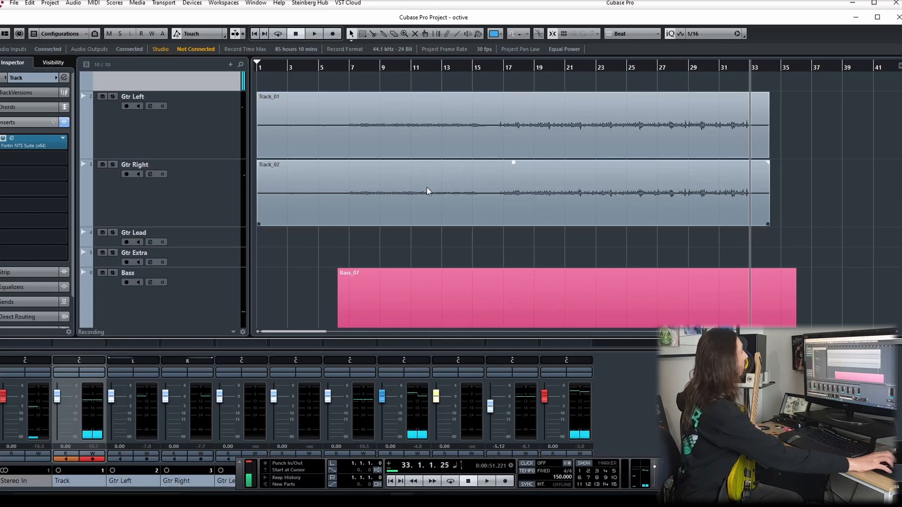
- Set the grid type to Bar and place the left locator and project cursor at bar 15
left_click(474, 67)
left_click(472, 62)
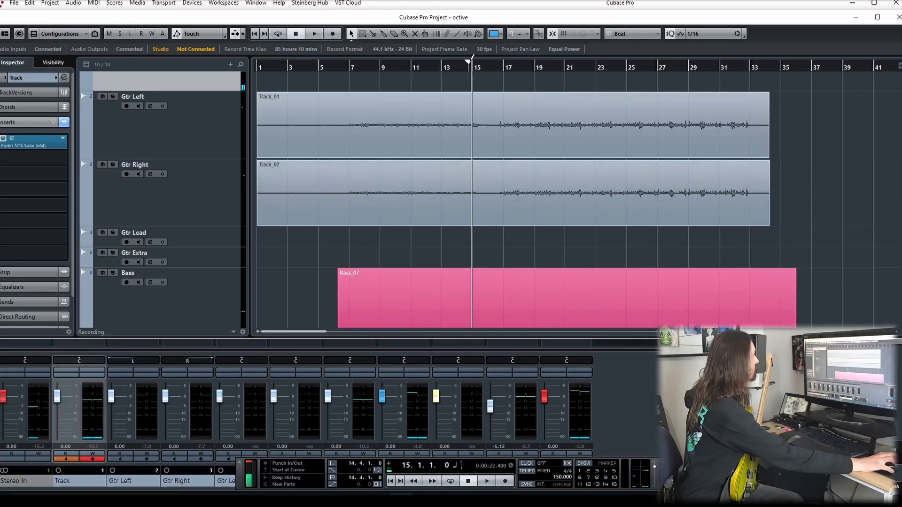
left_click_drag(495, 69, 497, 78)
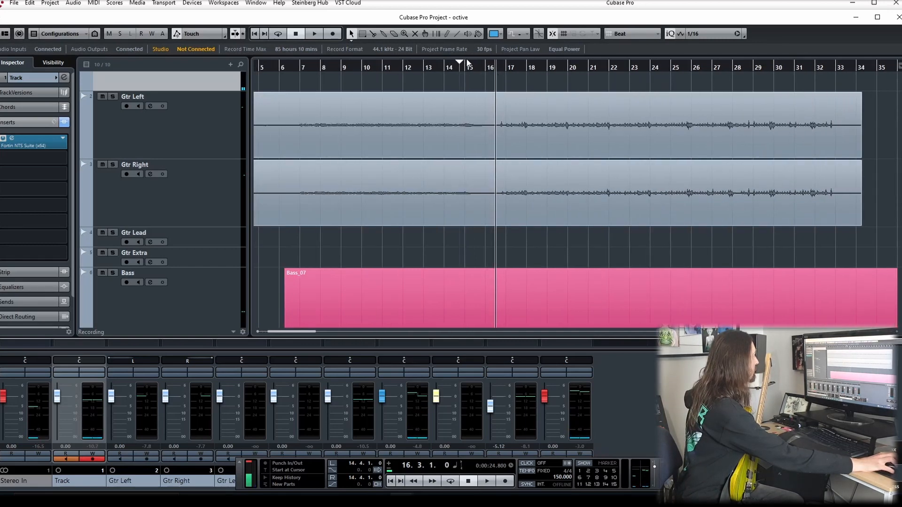
left_click(623, 34)
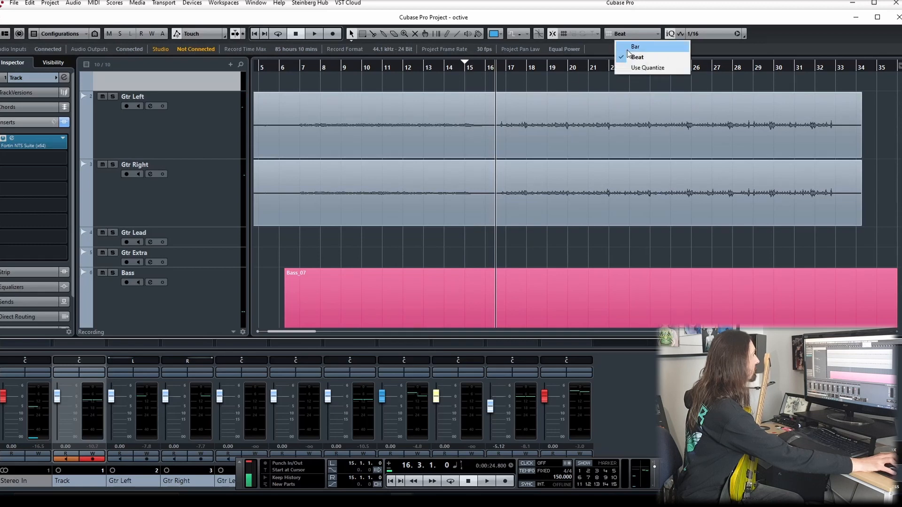
left_click(635, 47)
left_click_drag(458, 73, 465, 58)
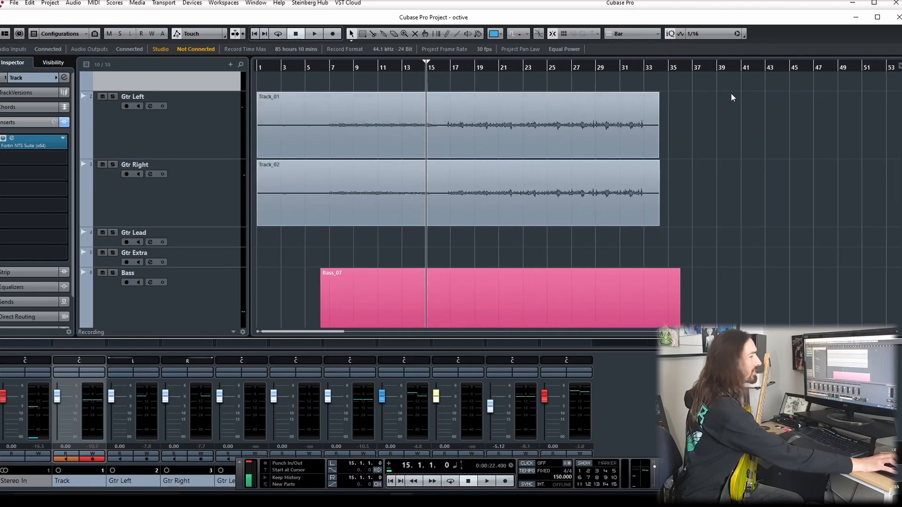
- Turn the metronome on, rehearse with the mix from bar 15 to about bar 17 and return to bar 15
key("c")
key("space")
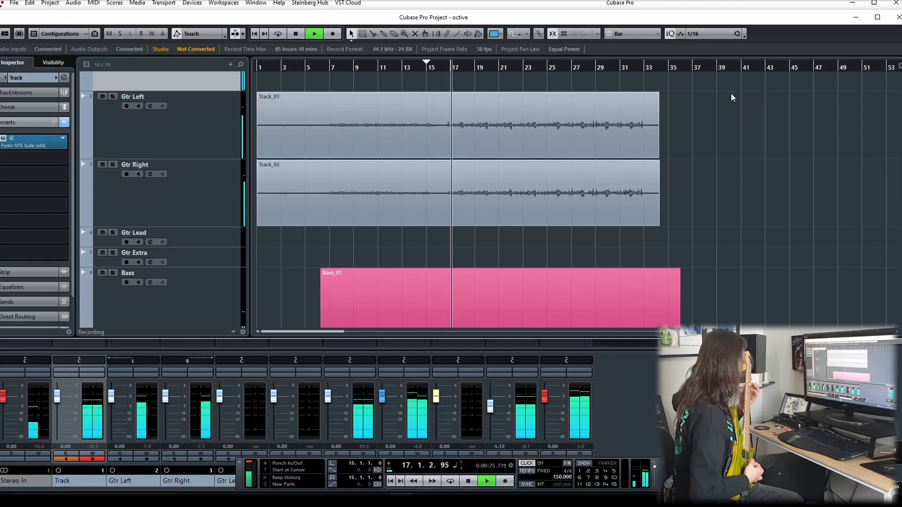
key("space")
left_click(561, 127)
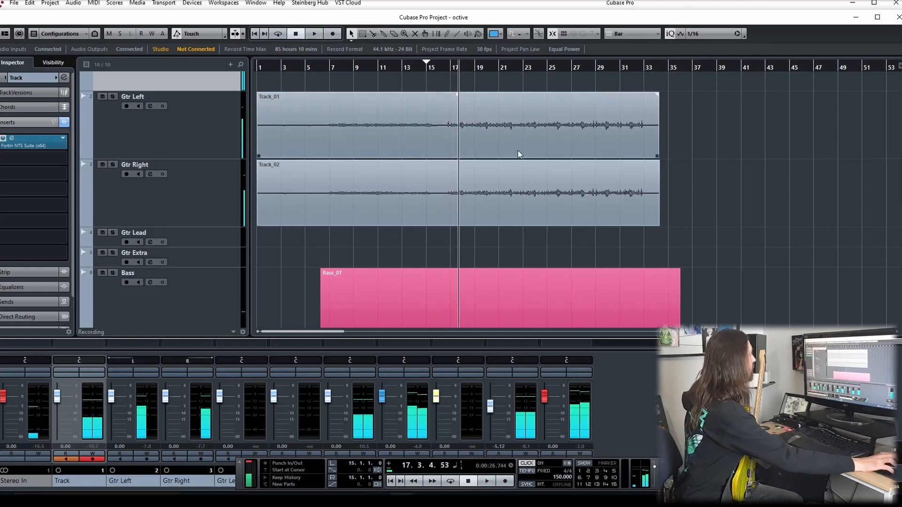
scroll(508, 152, "up", 4)
key("KP_1")
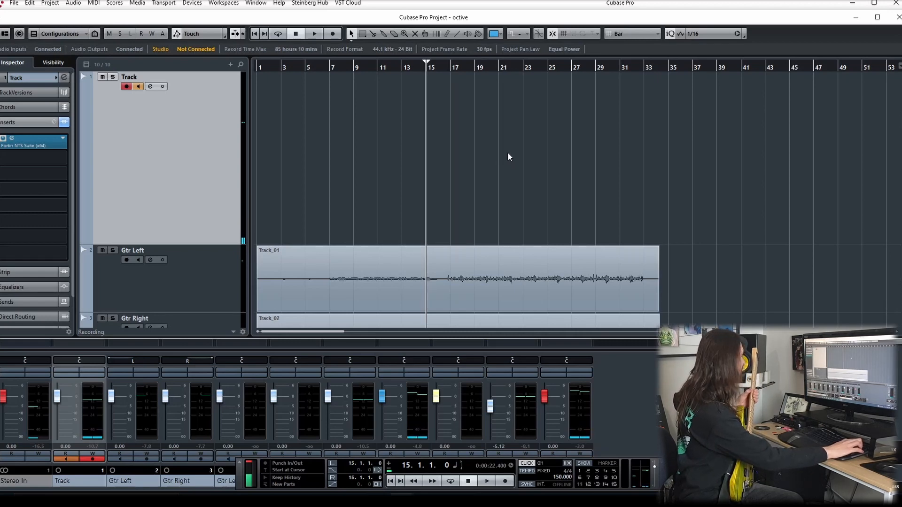
key("KP_Multiply")
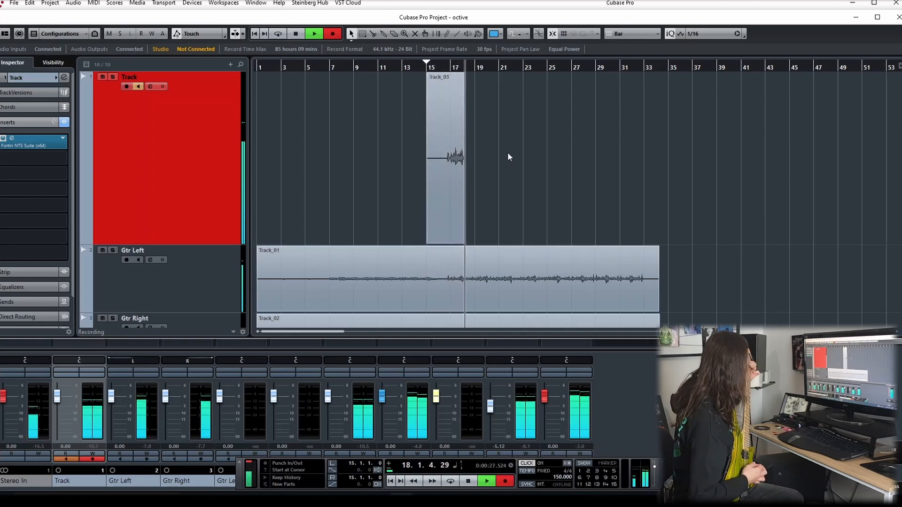
key("space")
key("Delete")
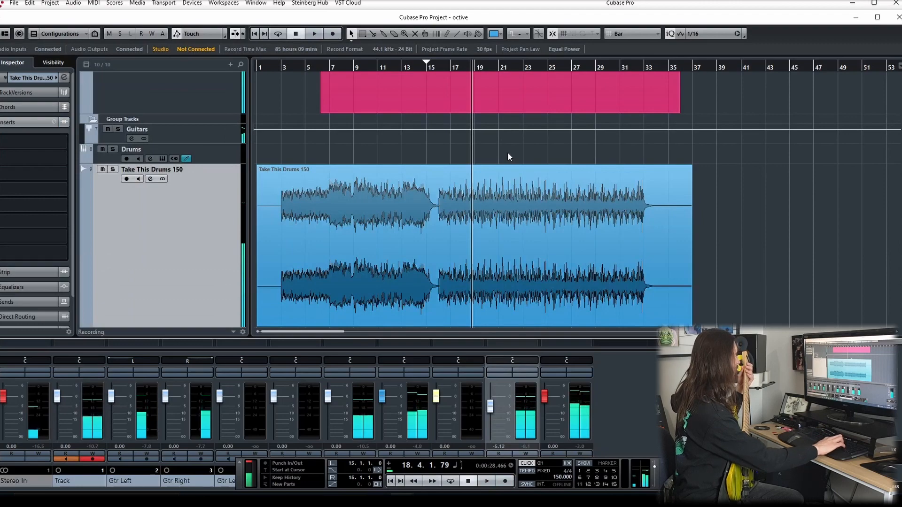
scroll(461, 117, "up", 10)
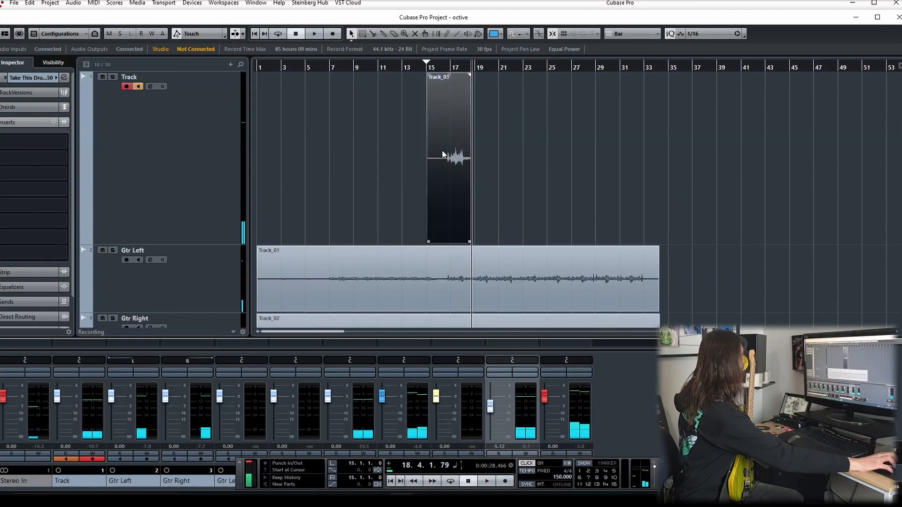
key("Delete")
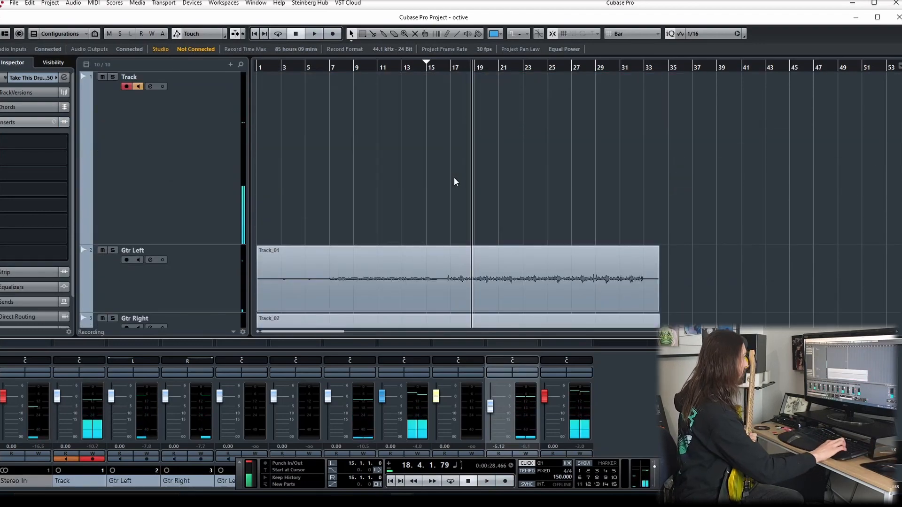
- Record a third guitar take on Track with the metronome on, from bar 15 to about bar 34
key("KP_1")
scroll(439, 187, "down", 10)
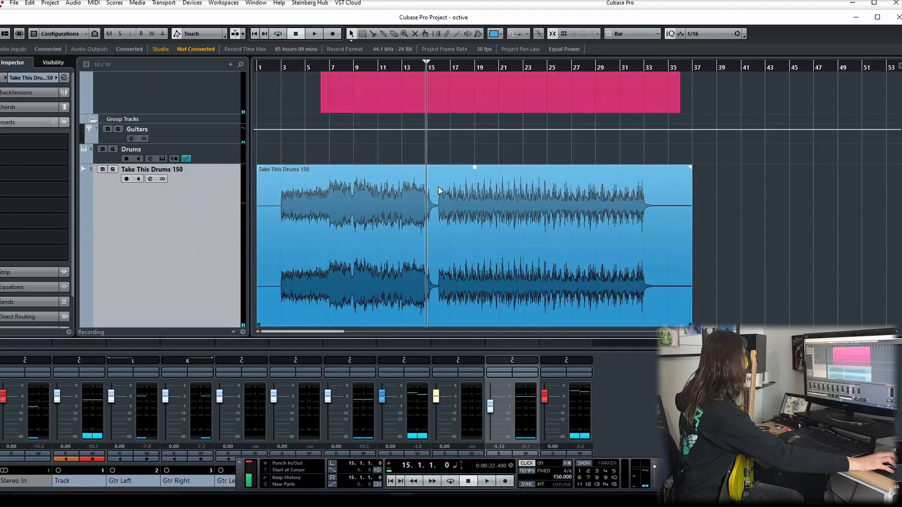
scroll(438, 187, "up", 10)
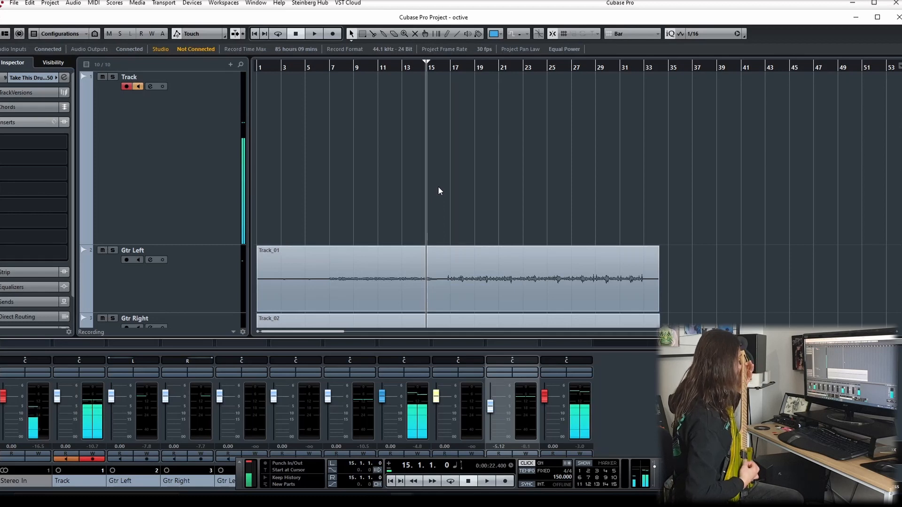
key("KP_Multiply")
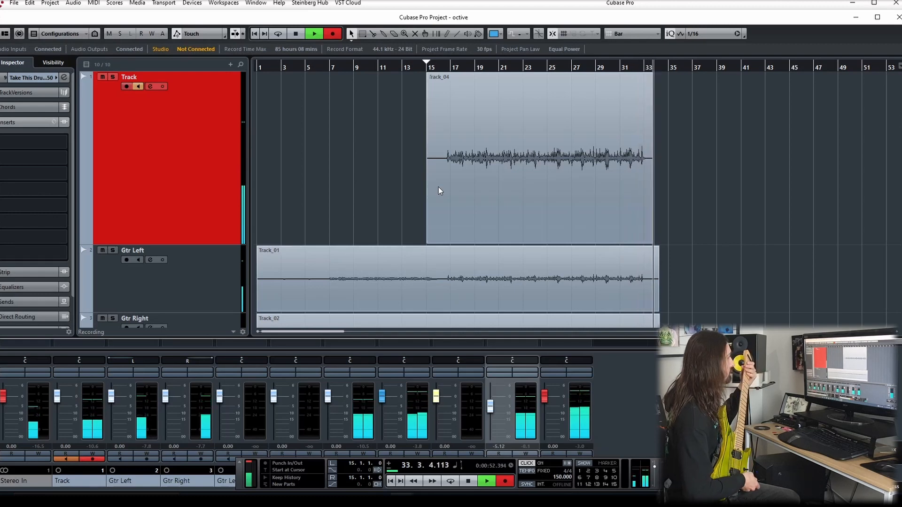
key("space")
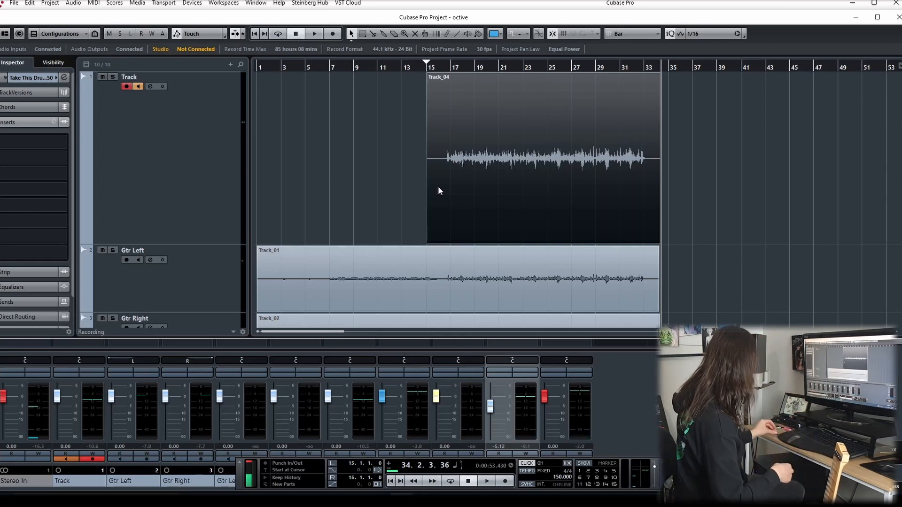
- Disarm Track, turn the metronome off and listen to the new take in the mix from about bar 16
left_click(402, 167)
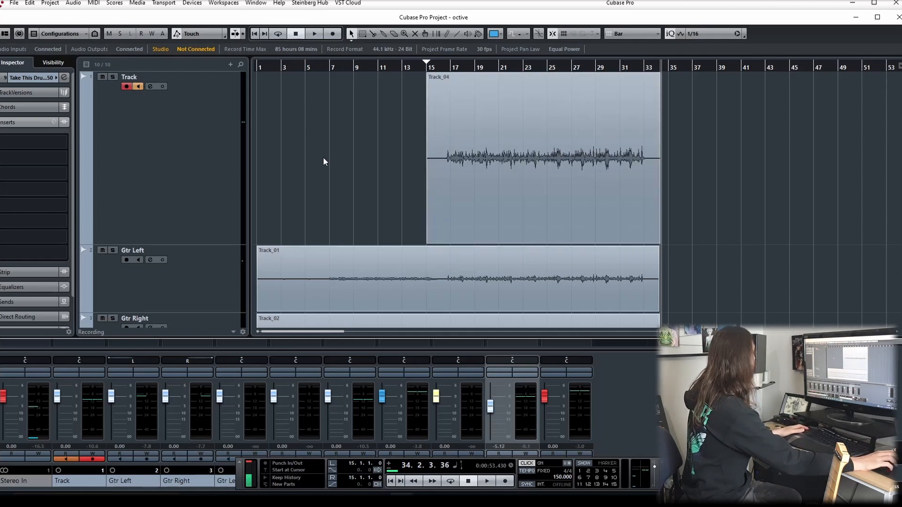
left_click(142, 160)
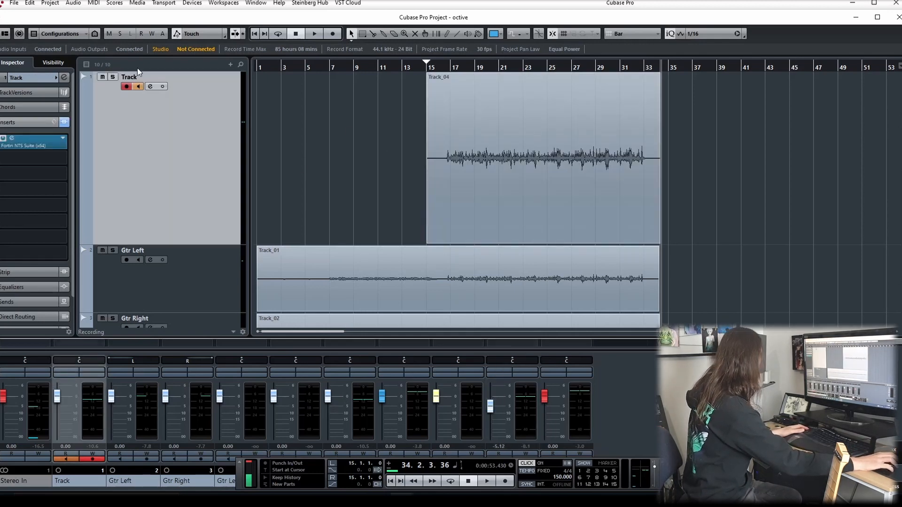
left_click(442, 68)
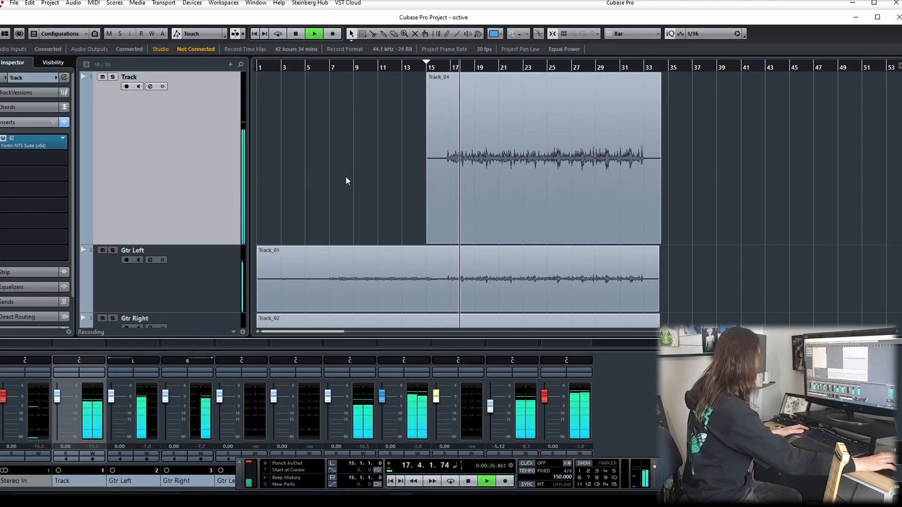
key("space")
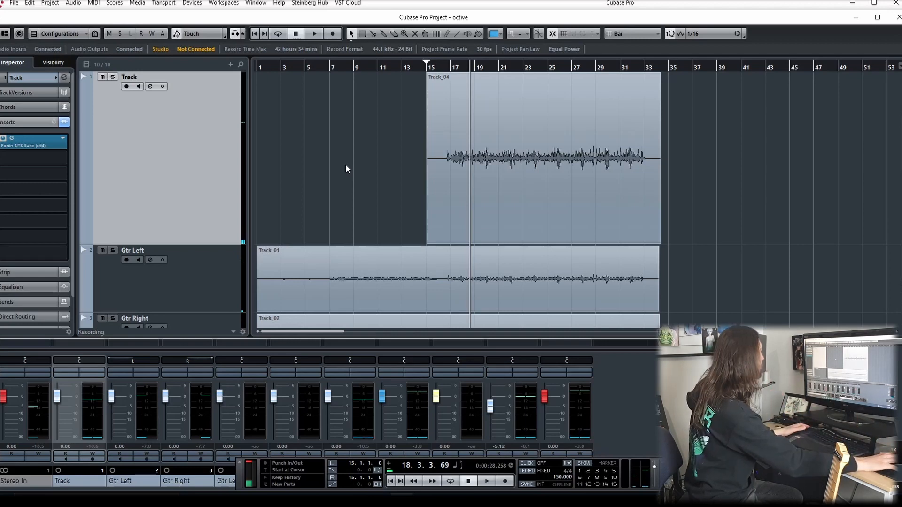
- Shrink the Track lane and move the new take down onto Gtr Extra, keeping its start at bar 15
scroll(347, 171, "down", 3)
scroll(318, 142, "up", 3)
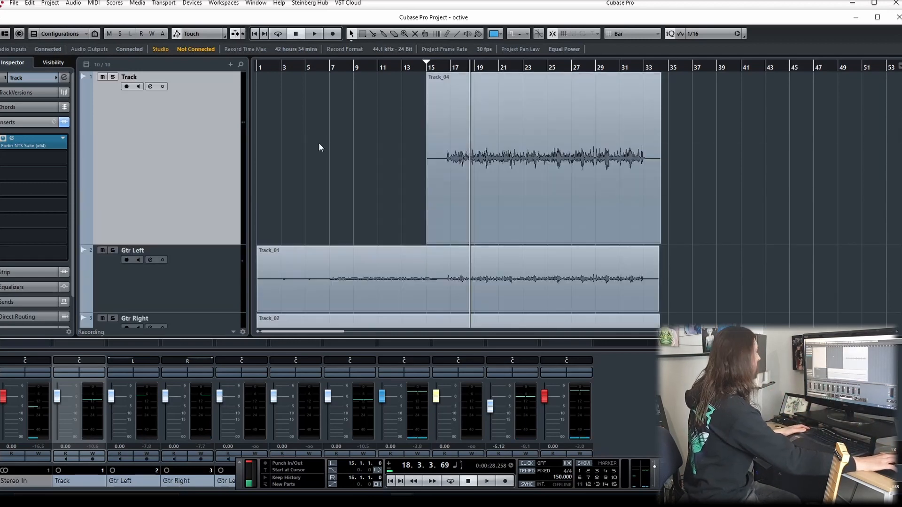
left_click_drag(60, 143, 33, 144)
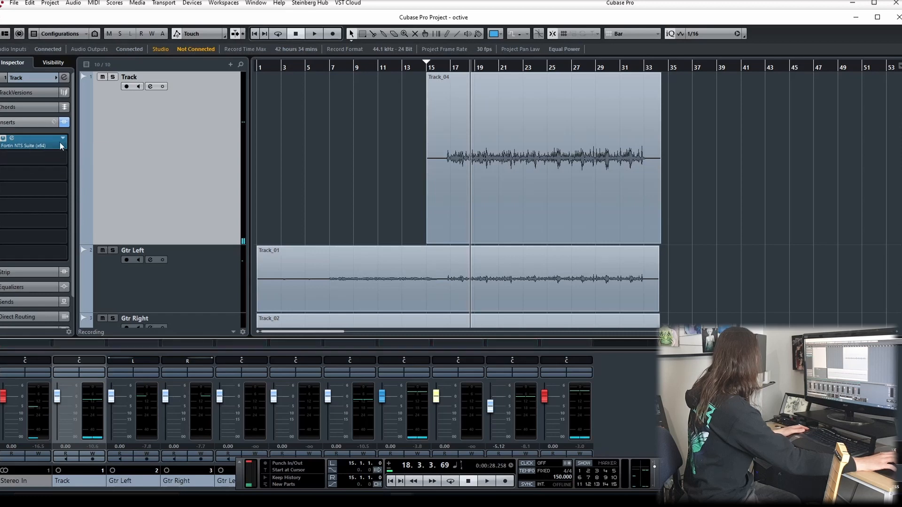
left_click_drag(202, 243, 183, 119)
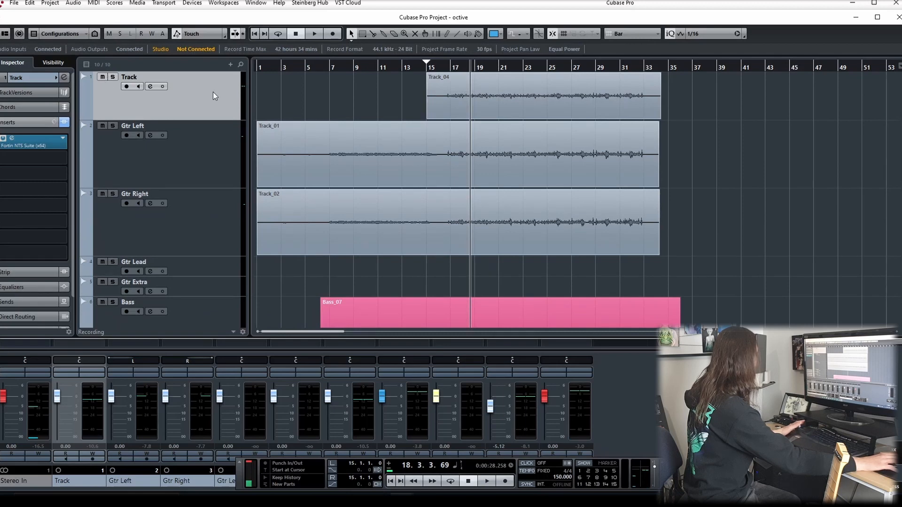
left_click_drag(484, 116, 484, 284)
- Reorder the track list so Gtr Extra sits directly below Gtr Right and above Gtr Lead
left_click(217, 286)
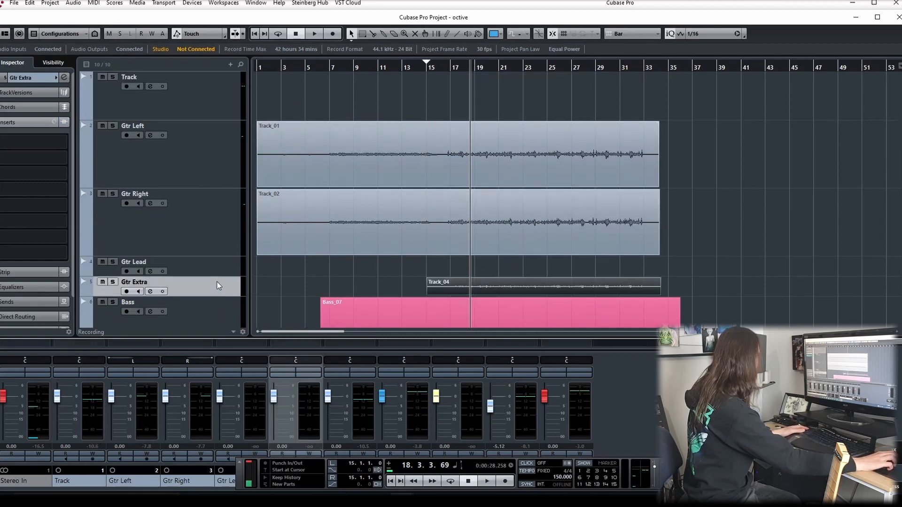
left_click_drag(217, 286, 216, 262)
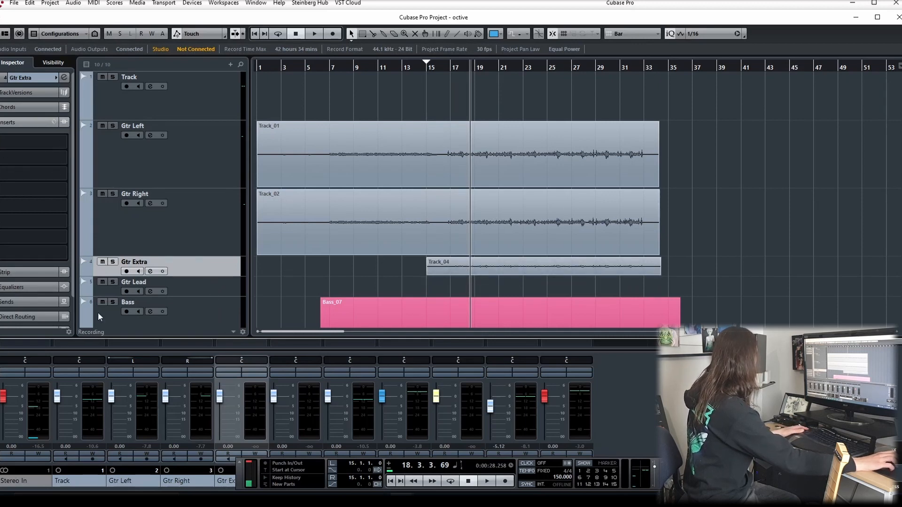
left_click(113, 262)
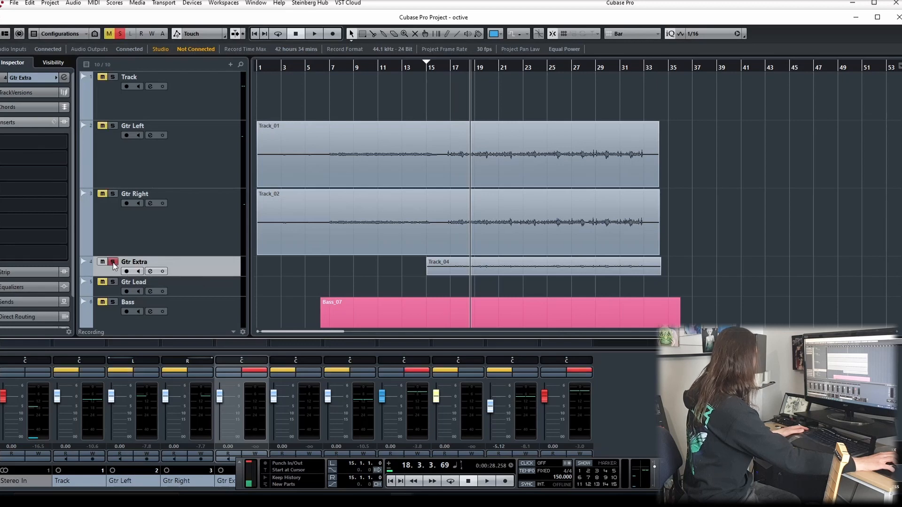
left_click(113, 262)
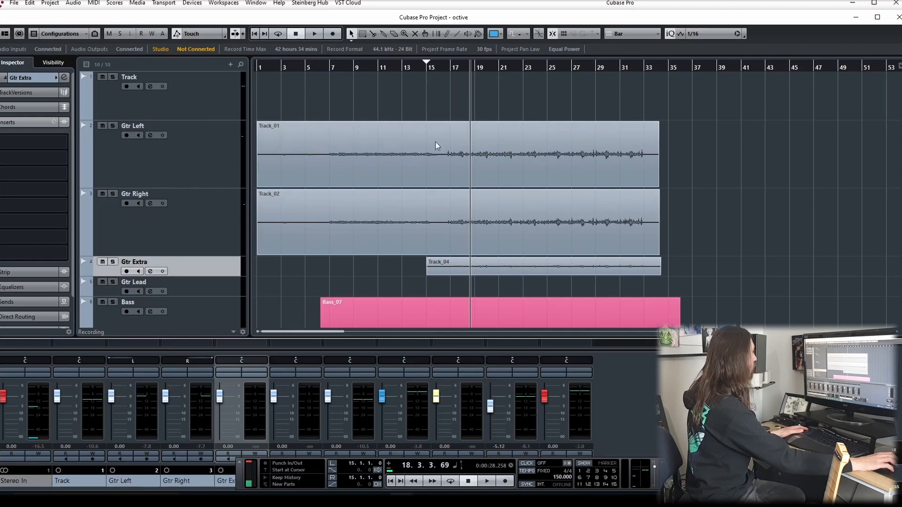
- Place the playback position at bar 16 and bypass the Fortin NTS Suite inserts on Gtr Left and Gtr Right
left_click(438, 68)
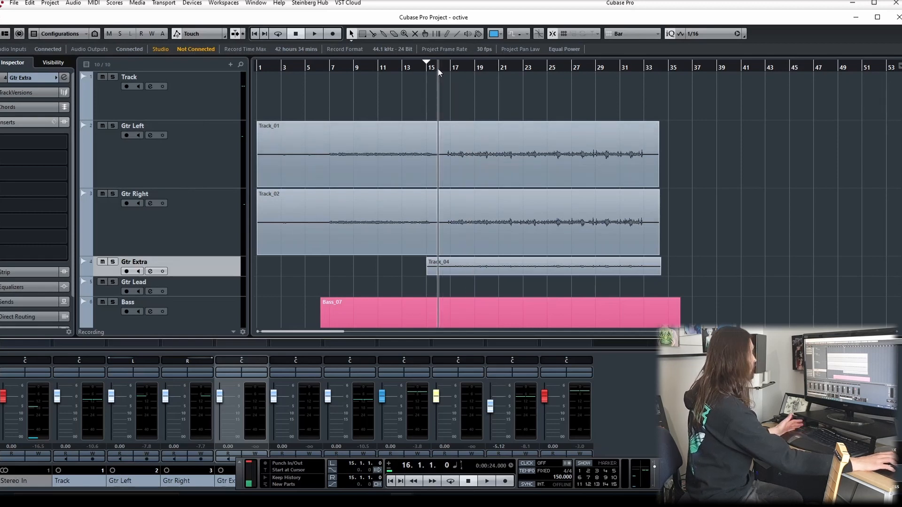
left_click(138, 179)
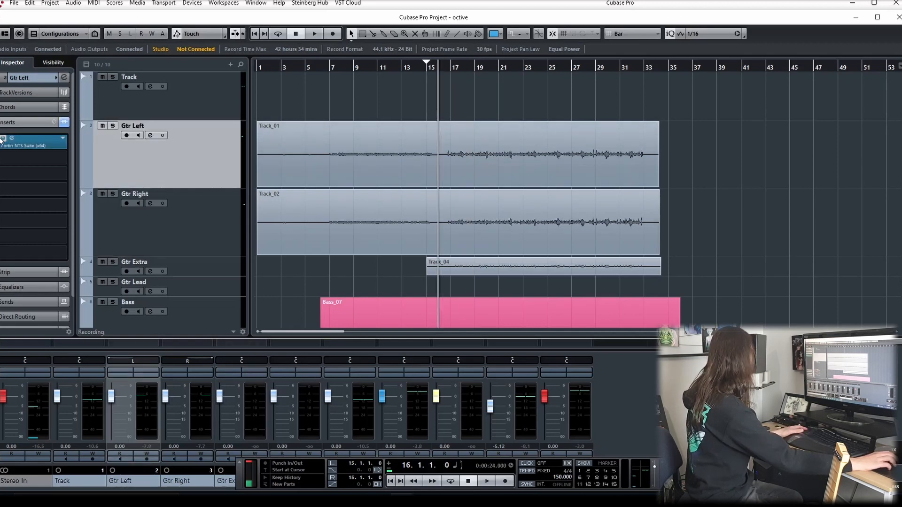
left_click(123, 217)
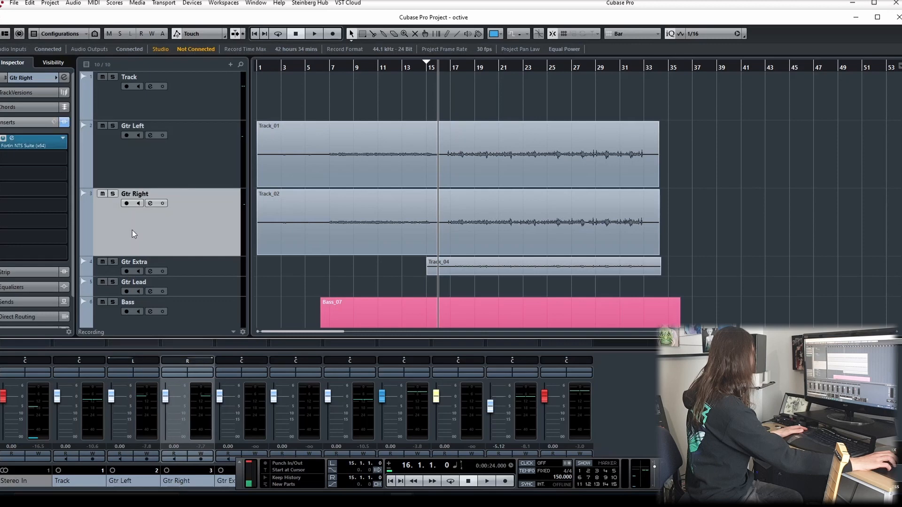
left_click(2, 138)
- Solo the Guitars group, hide the floating transport and listen to the unprocessed guitars from bar 16
left_click(369, 369)
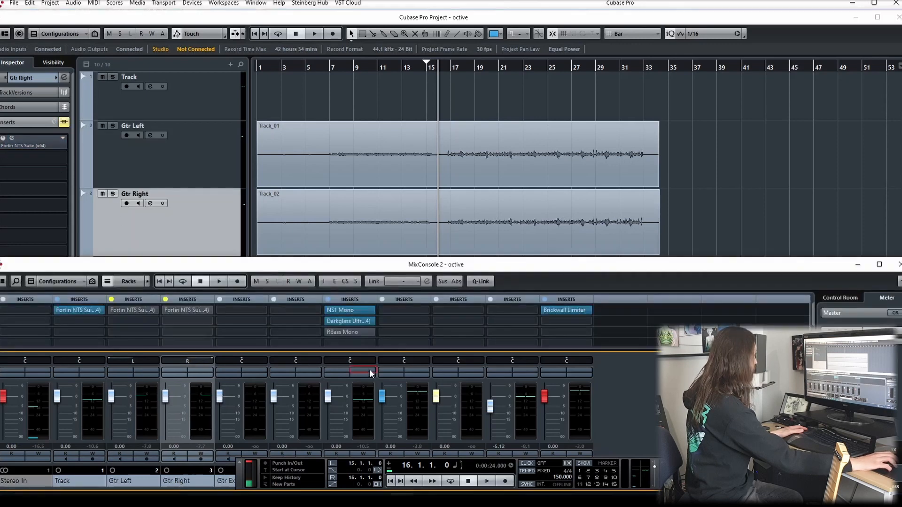
left_click(369, 368)
left_click(410, 369)
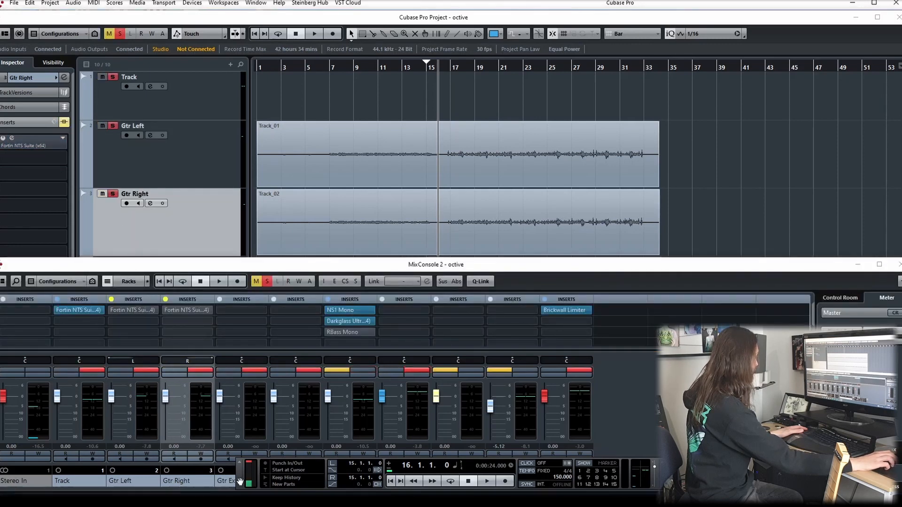
left_click_drag(242, 478, 261, 397)
key("F2")
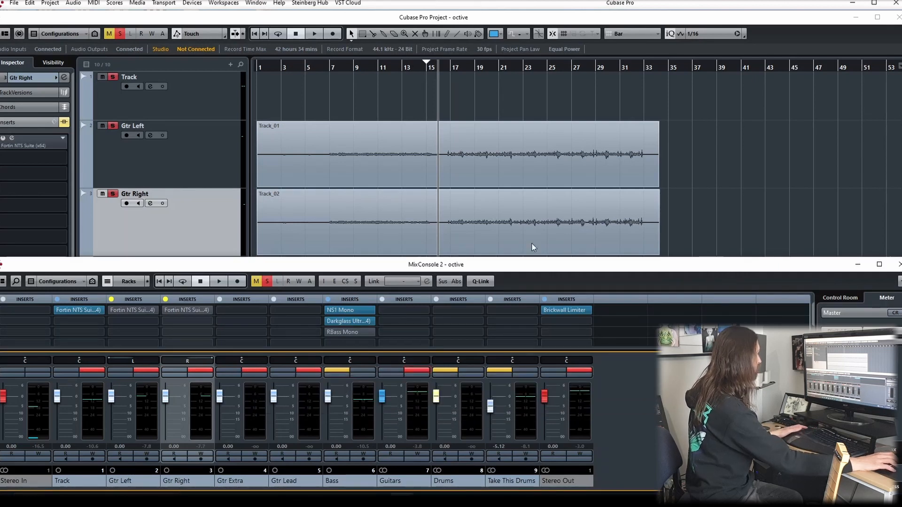
key("space")
left_click(688, 168)
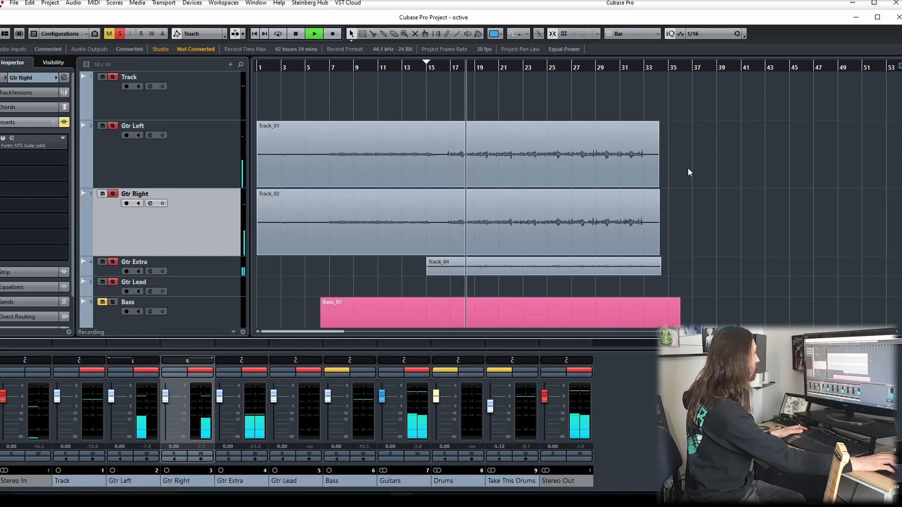
key("space")
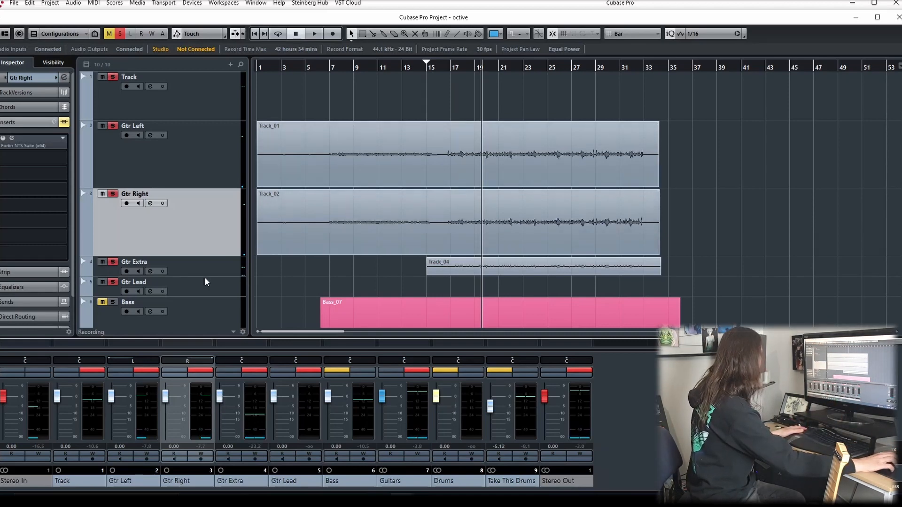
- Enlarge the Gtr Extra lane in the track list to show the take's waveform more clearly
left_click_drag(196, 275, 197, 305)
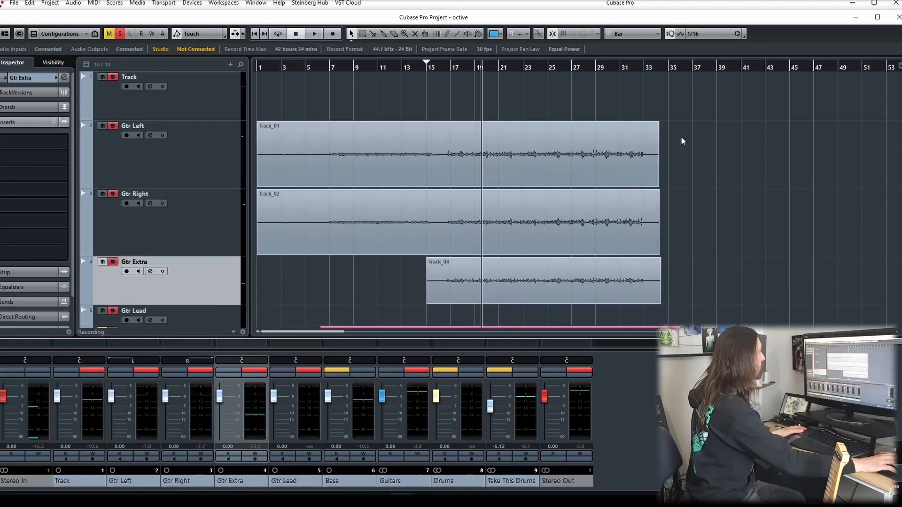
scroll(471, 202, "down", 3)
scroll(472, 202, "up", 3)
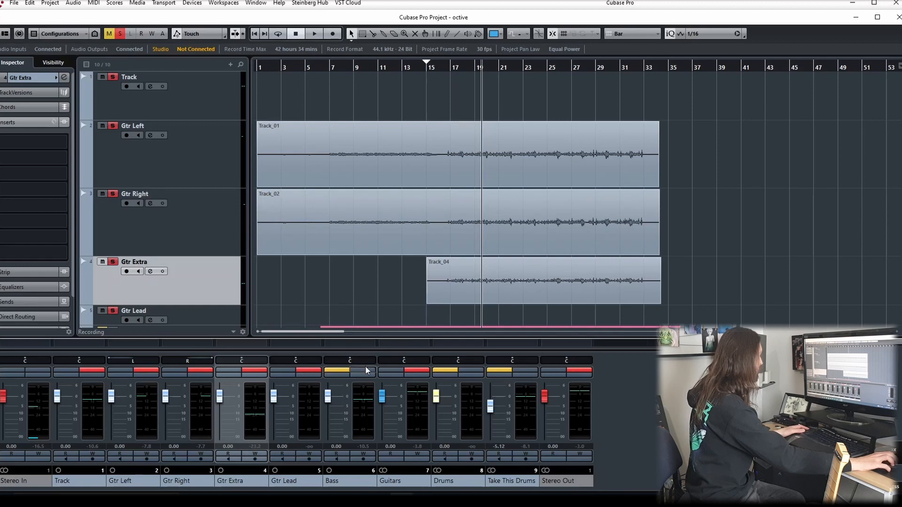
- Unsolo the Guitars group and reactivate the Fortin NTS Suite inserts on Gtr Left and Gtr Right
left_click(427, 370)
left_click(178, 228)
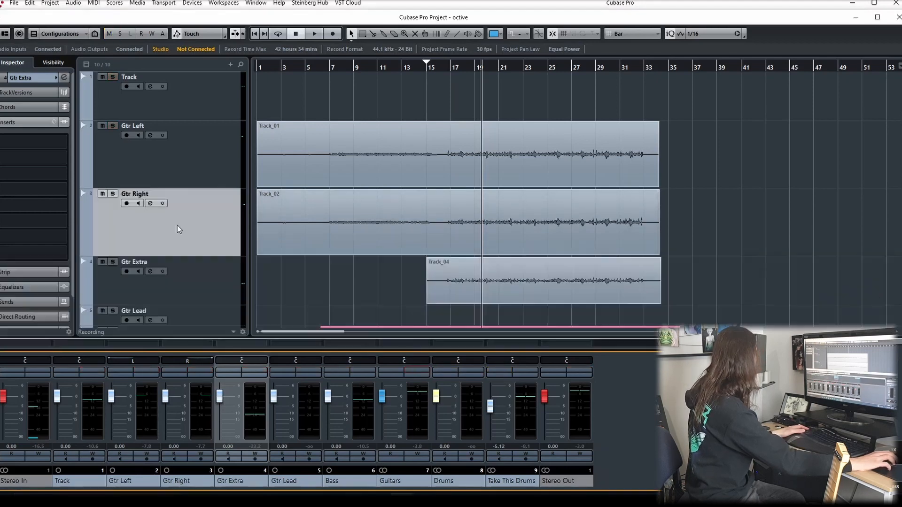
left_click(135, 172)
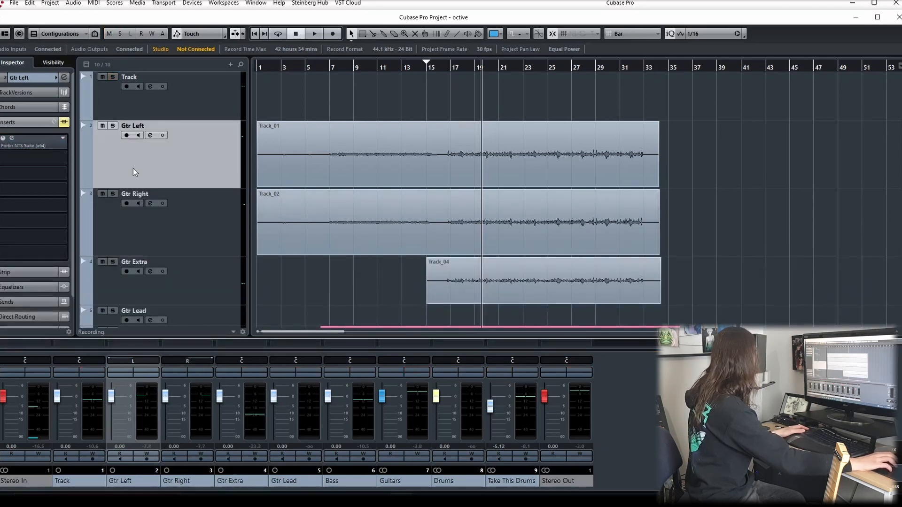
left_click(212, 246)
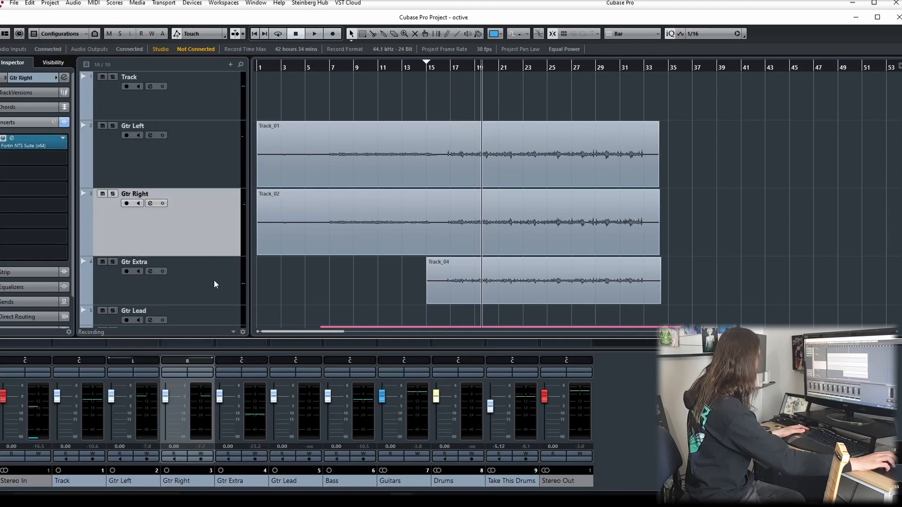
- Search the effects for Gtr Extra's first insert slot for "octive", and clear the search text
left_click(216, 286)
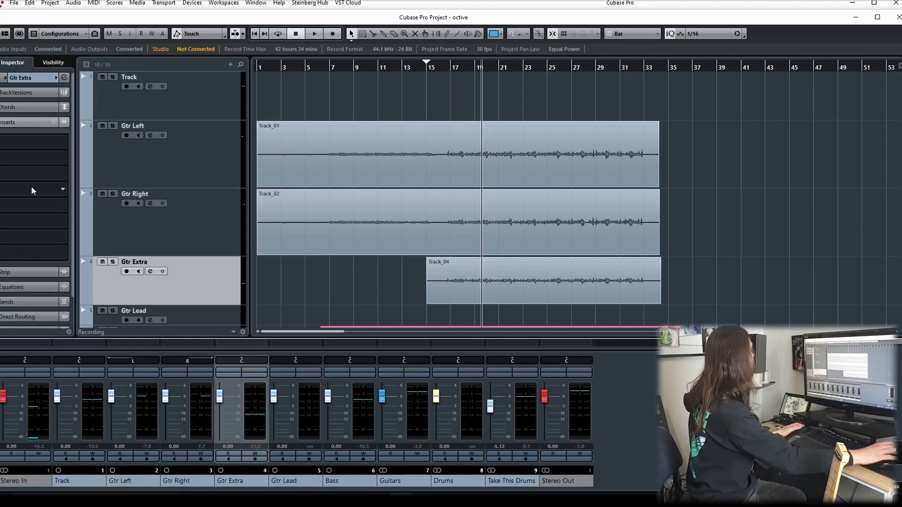
left_click(63, 144)
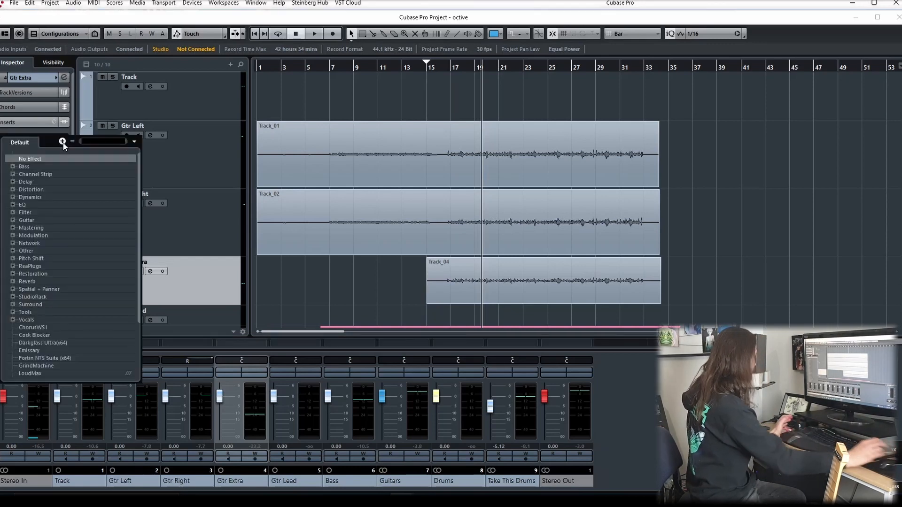
type("octivc")
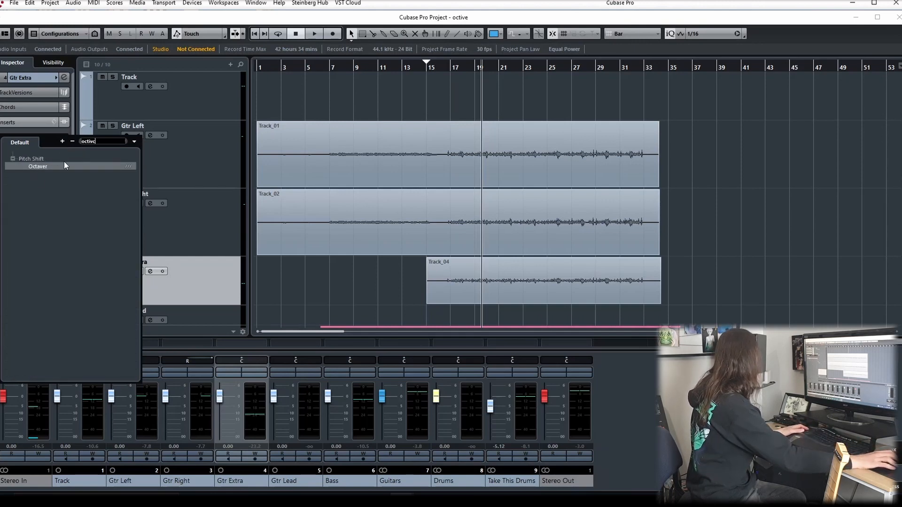
key("BackSpace")
key("BackSpace")
key("BackSpace")
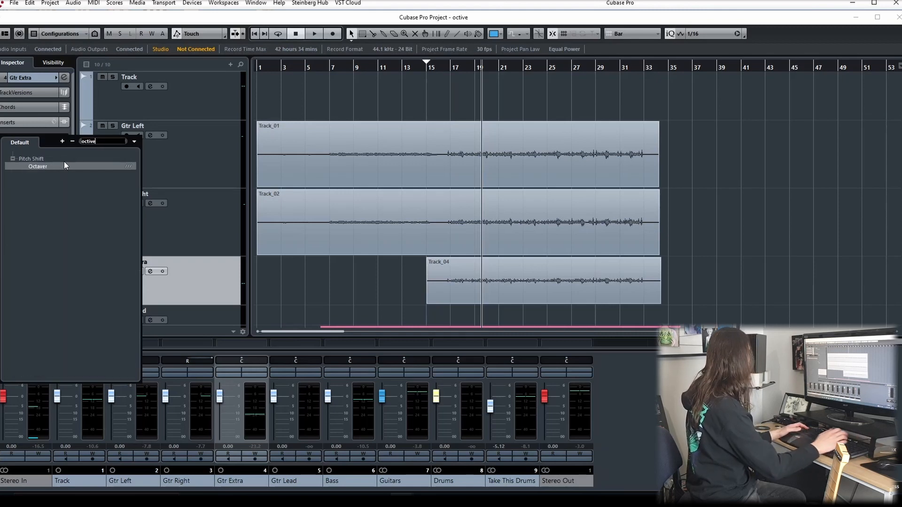
key("BackSpace")
key("BackSpace")
key("BackSpace")
key("BackSpace")
key("BackSpace")
key("BackSpace")
- Search for "pitch", insert Pitch Correct in Gtr Extra's first slot and set its Transpose to -12
type("pitch")
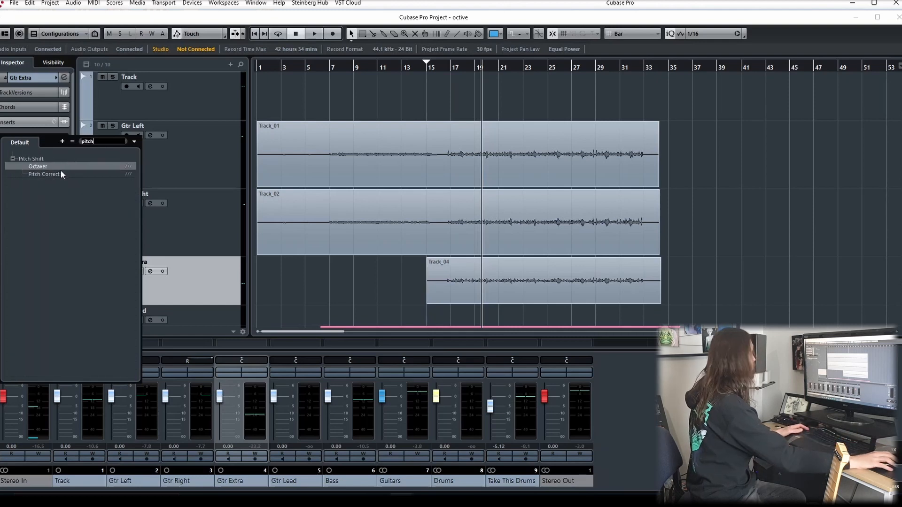
left_click(56, 175)
double_click(55, 175)
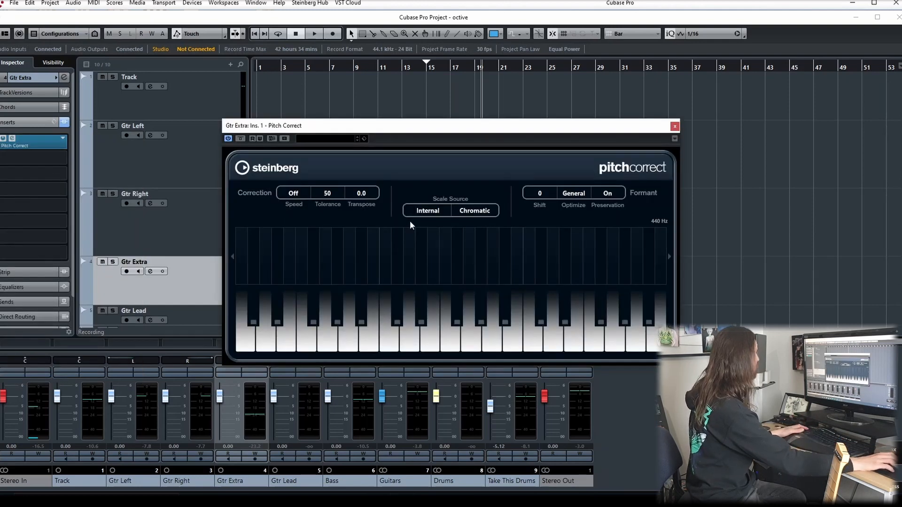
left_click(364, 195)
type("-12")
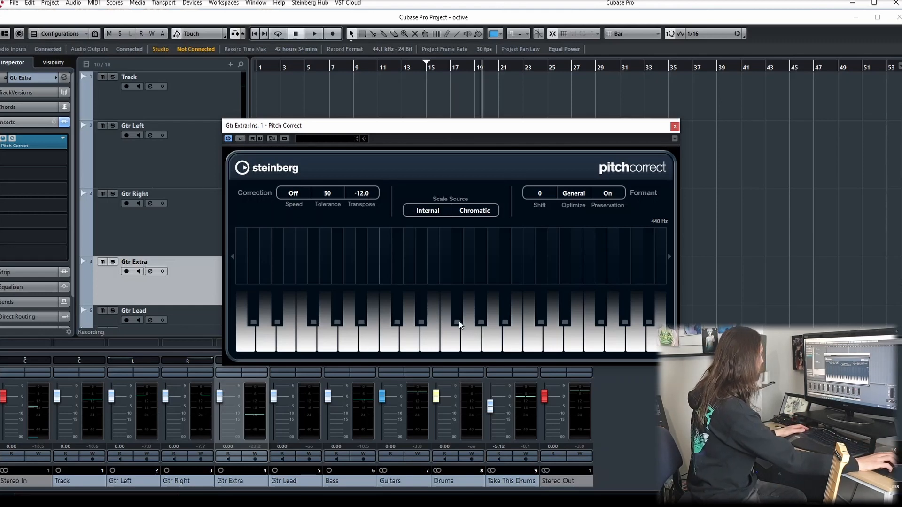
- Close Pitch Correct, solo Gtr Extra and listen to the transposed take from about bar 17, returning the playback position to bar 15
left_click(673, 127)
left_click(112, 262)
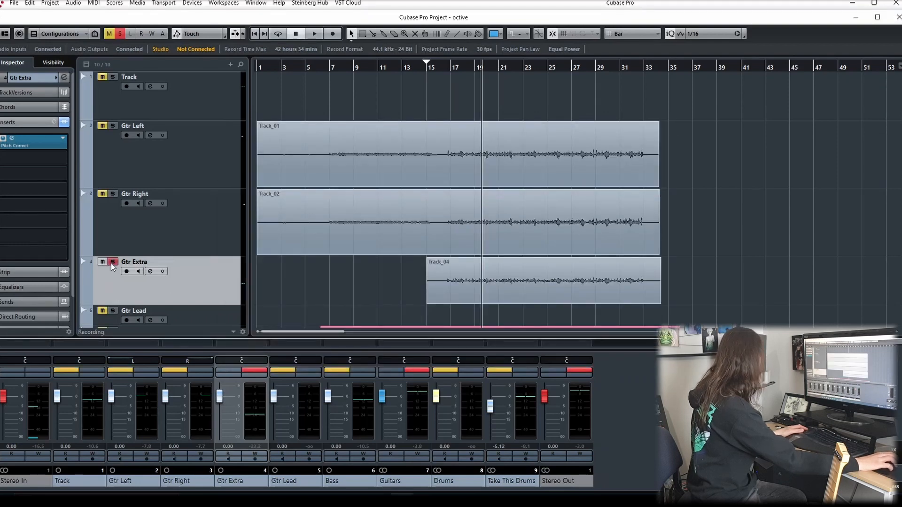
left_click(448, 68)
key("space")
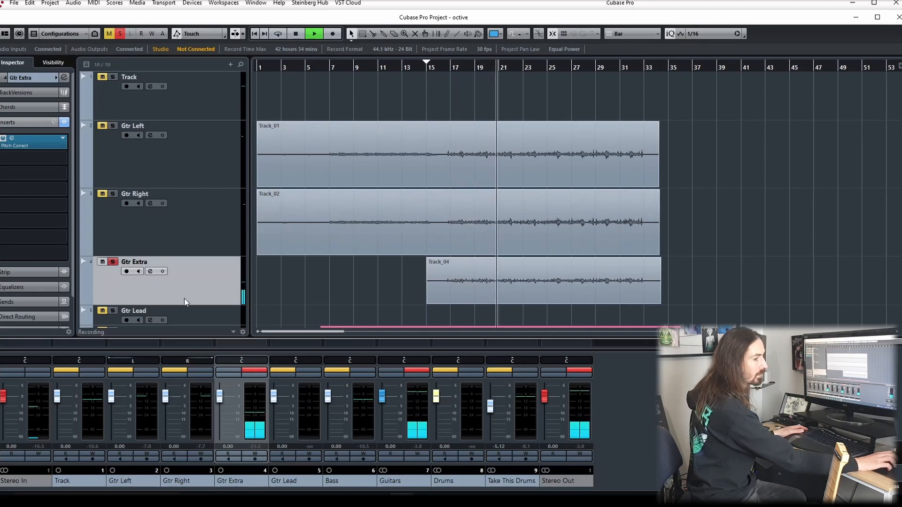
key("space")
left_click(429, 67)
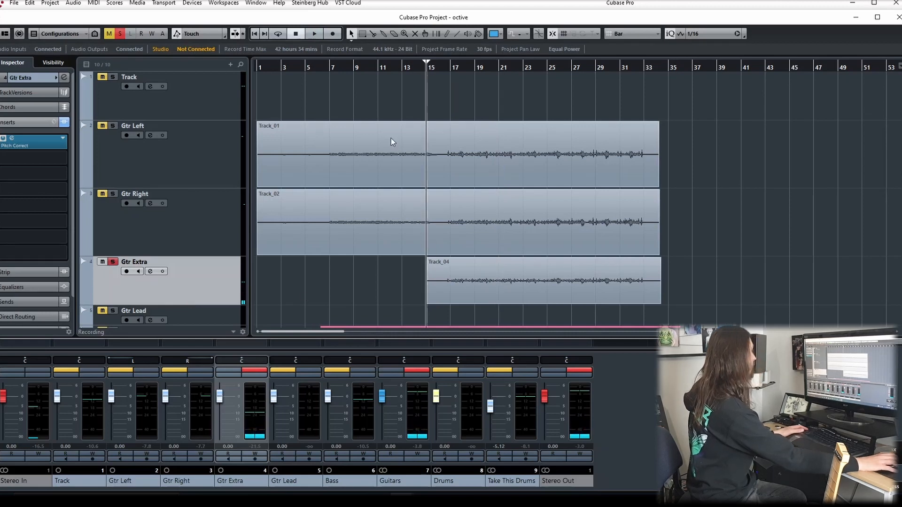
- Insert Fortin NTS Suite (x64) after Pitch Correct on Gtr Extra with its Default preset and close its window
left_click(62, 157)
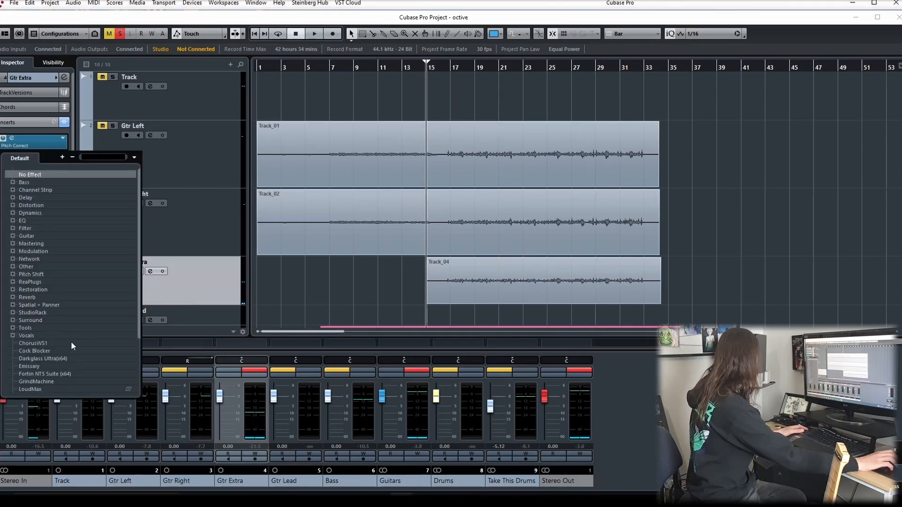
scroll(40, 352, "down", 3)
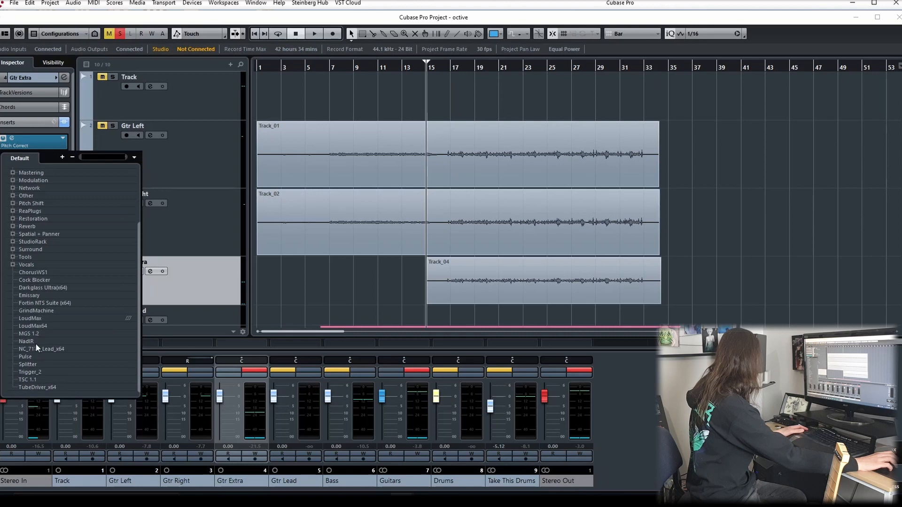
left_click(46, 303)
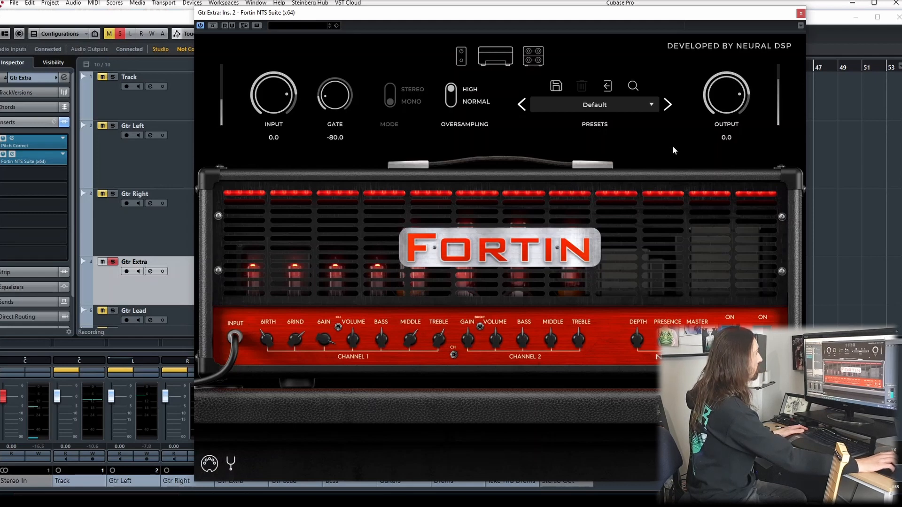
left_click(800, 14)
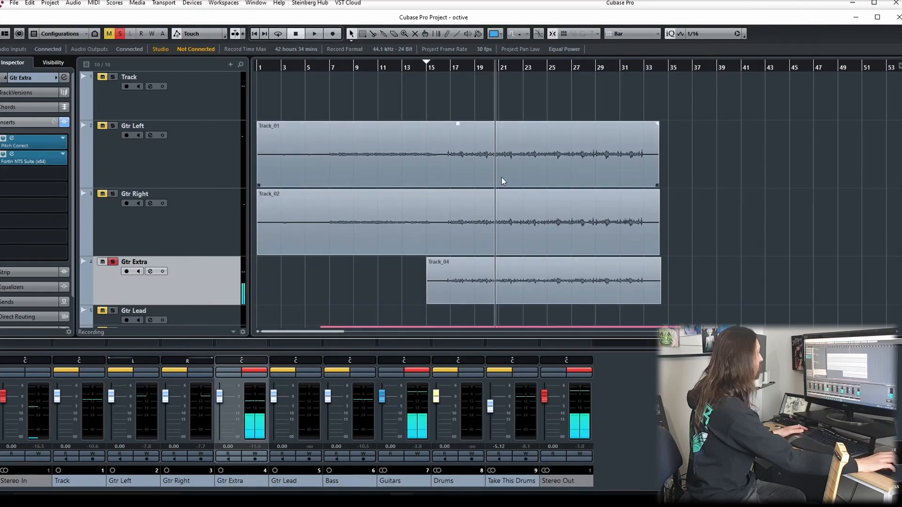
- Raise the Pitch Correct correction speed on Gtr Extra to 10 while listening with Fortin NTS Suite bypassed
double_click(16, 144)
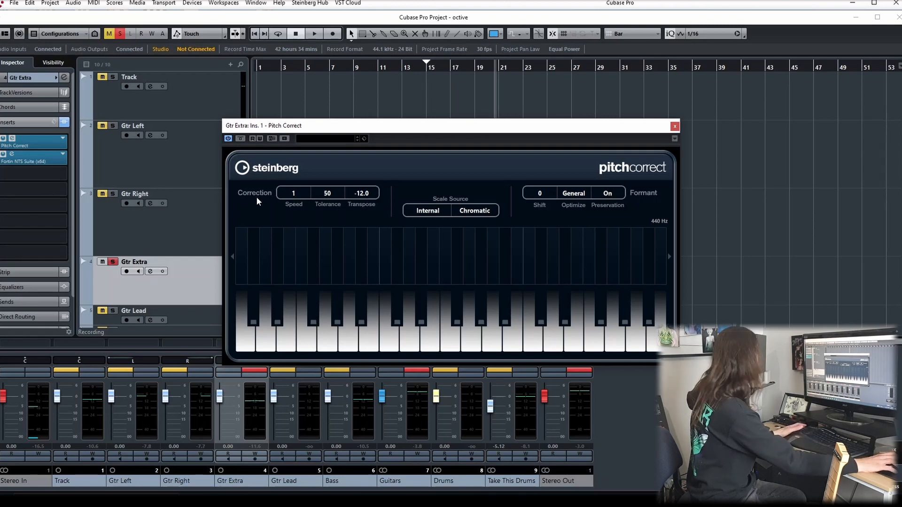
left_click_drag(423, 131, 454, 154)
key("space")
scroll(354, 216, "up", 5)
key("space")
key("space")
scroll(352, 222, "up", 1)
scroll(352, 221, "up", 3)
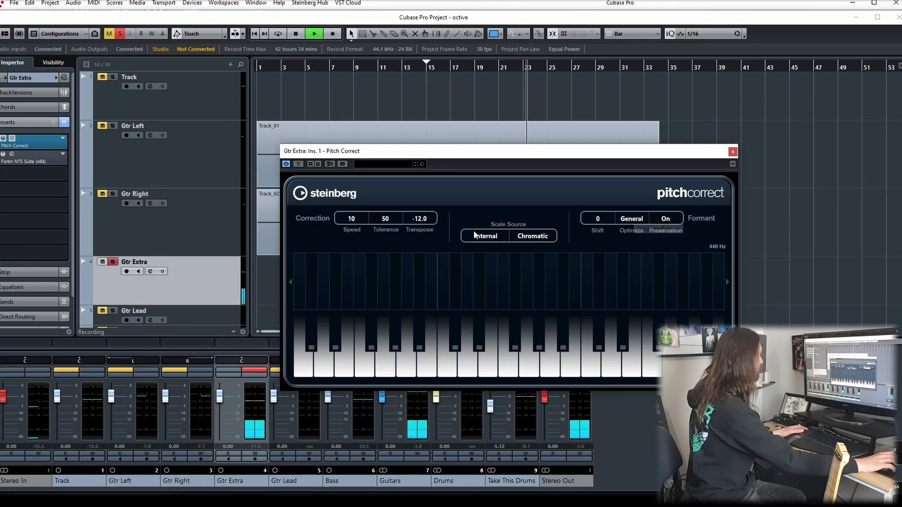
key("space")
- Load the General One Octave Down preset in Pitch Correct, listen to Gtr Extra without and with Fortin NTS Suite, and close the plug-in
left_click(377, 164)
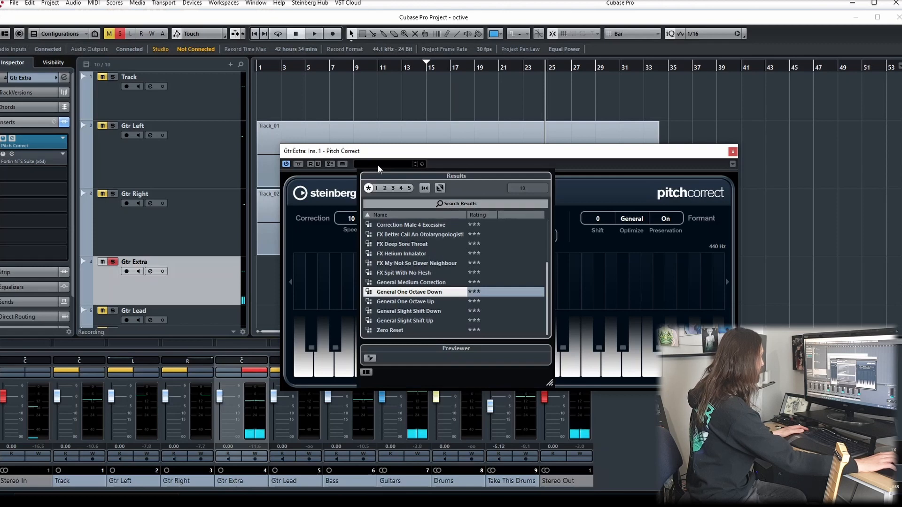
double_click(428, 293)
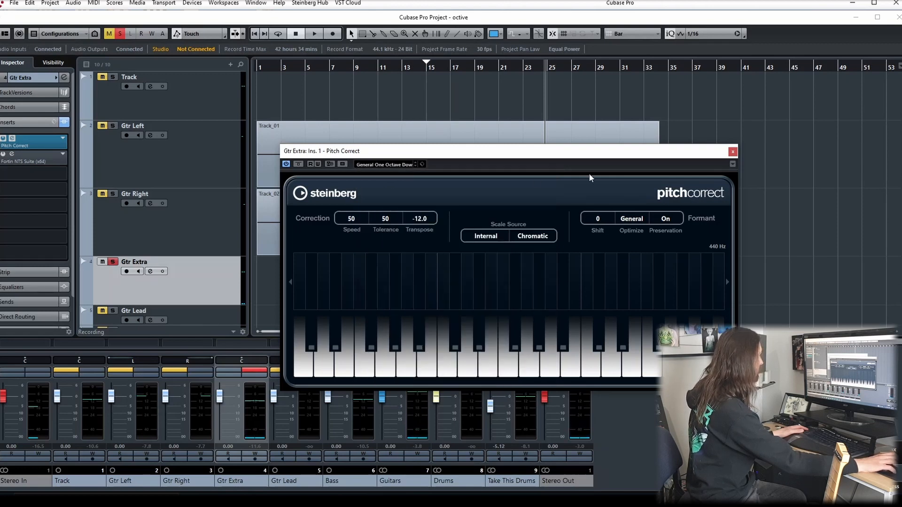
key("space")
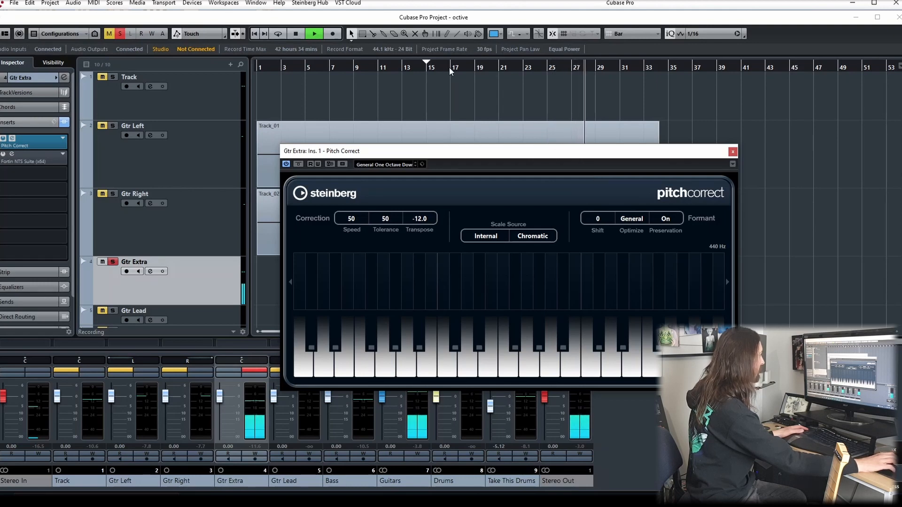
key("space")
key("space")
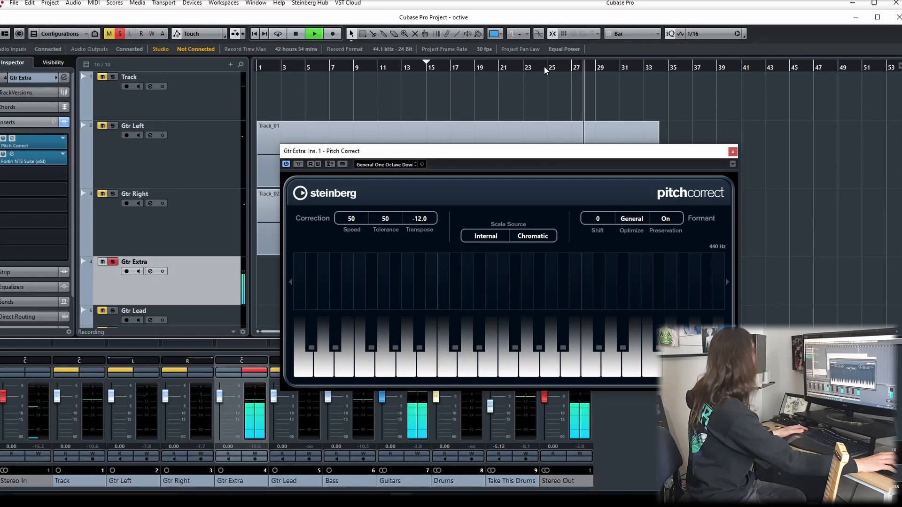
key("space")
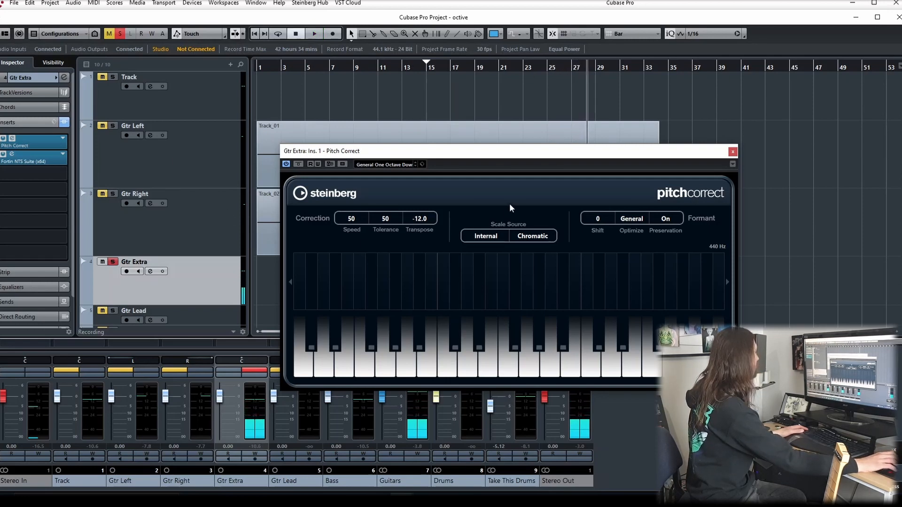
left_click(732, 151)
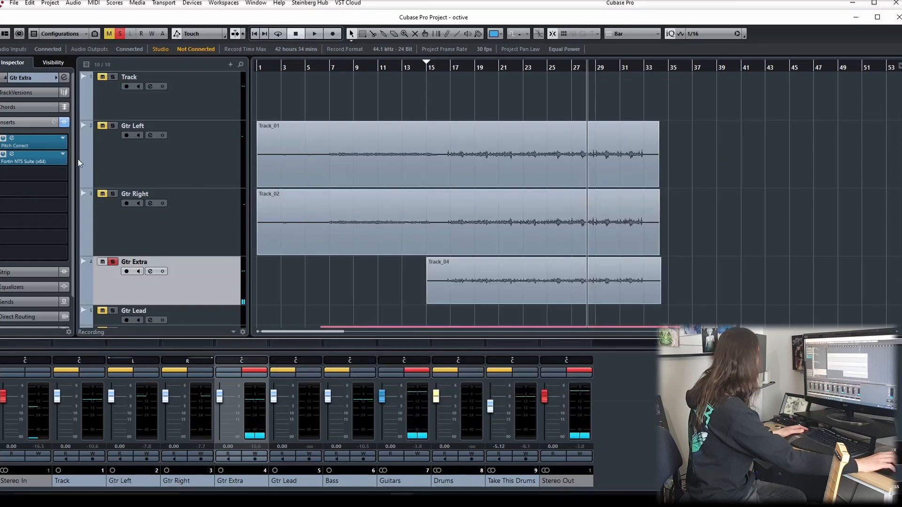
- Replace Pitch Correct with Octaver in Gtr Extra's first insert slot, discarding the Pitch Correct changes, and look through Octaver's presets
left_click(64, 139)
left_click(29, 152)
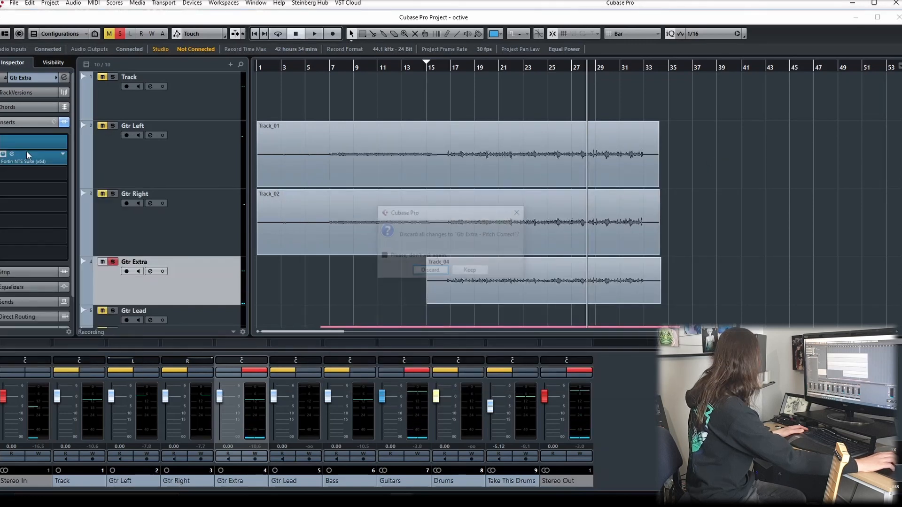
left_click(430, 271)
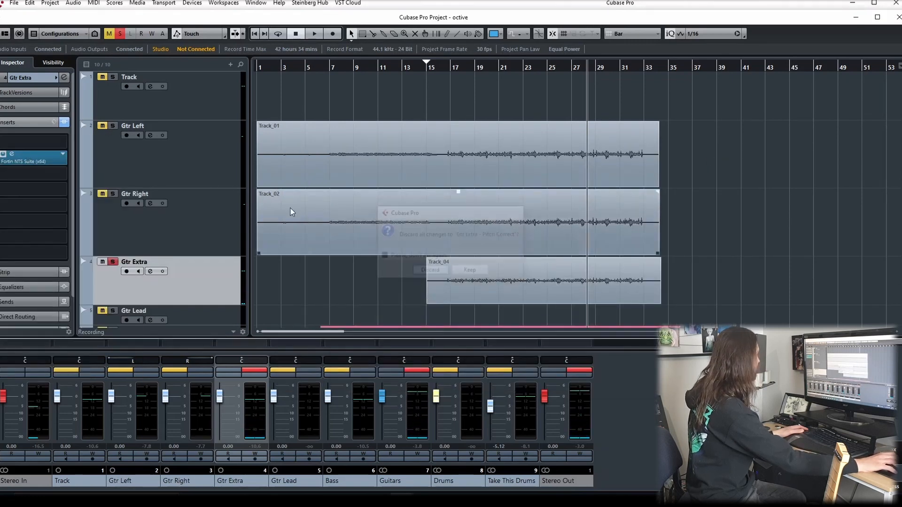
left_click(52, 138)
type("oct")
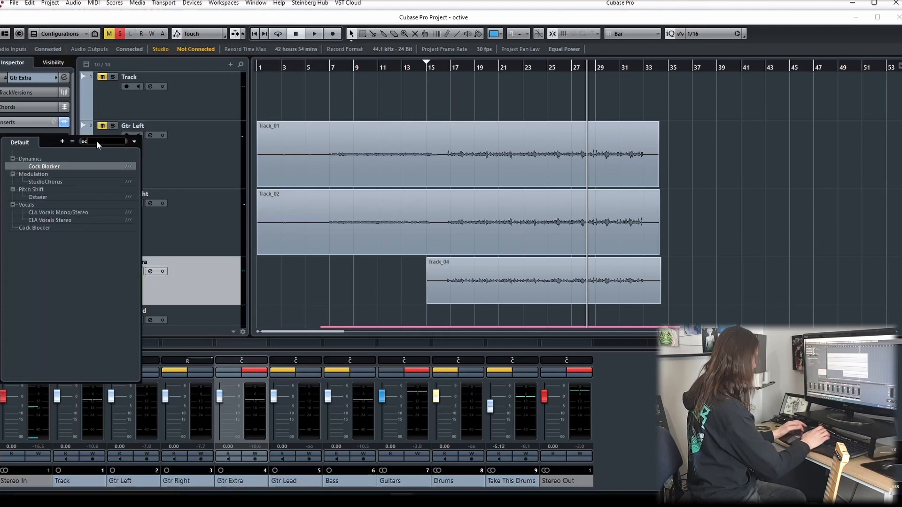
left_click(41, 166)
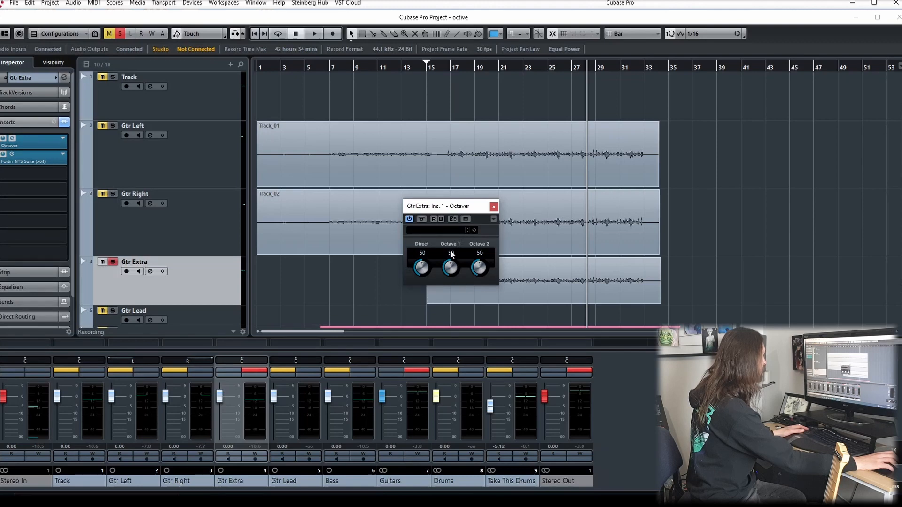
left_click(442, 231)
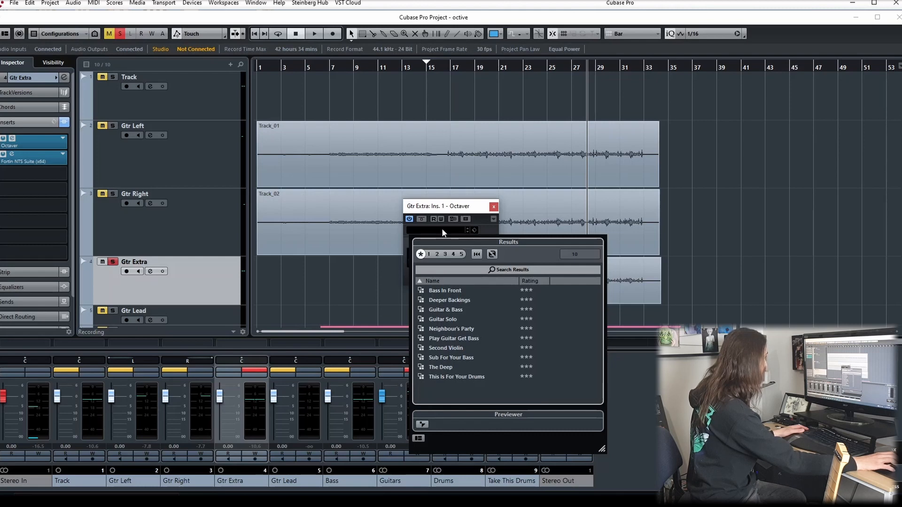
left_click(441, 228)
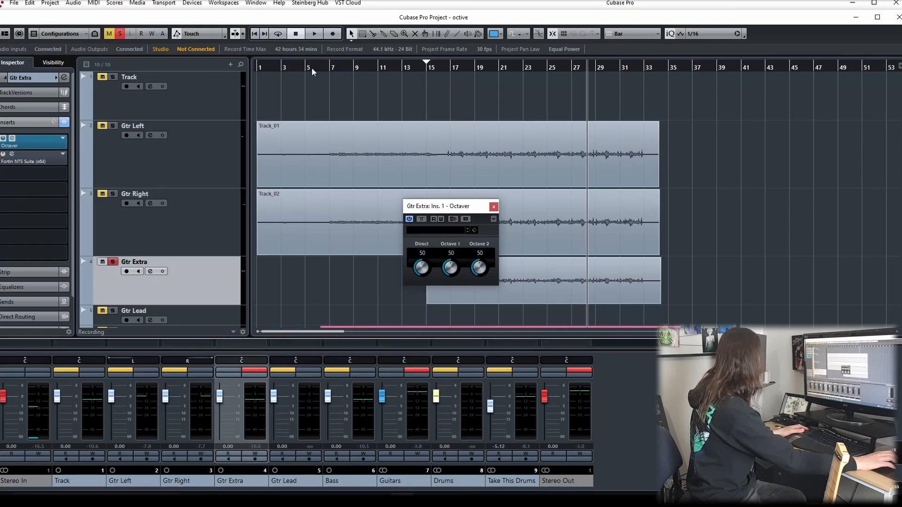
- Set Octaver's Direct level to 0 while playing Gtr Extra from about bar 18 with Fortin NTS Suite off
left_click(438, 69)
left_click(463, 67)
key("space")
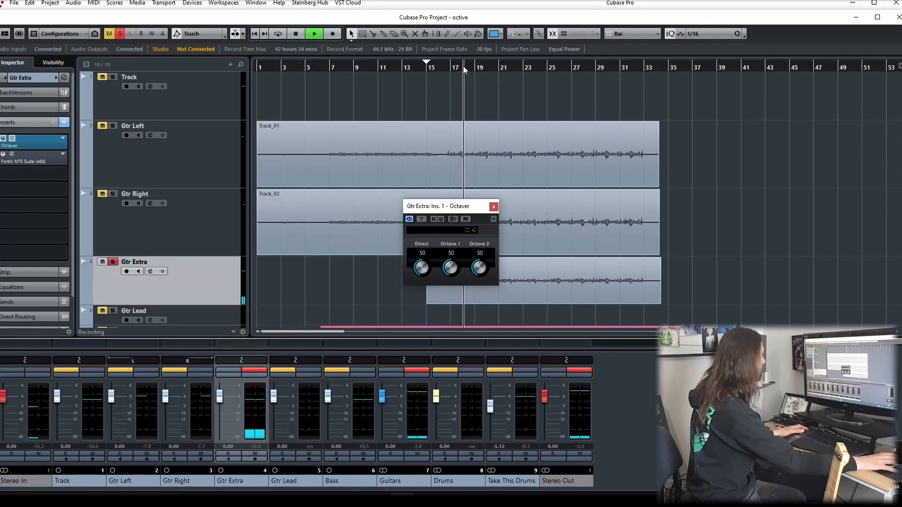
left_click(459, 207)
left_click_drag(458, 207, 466, 156)
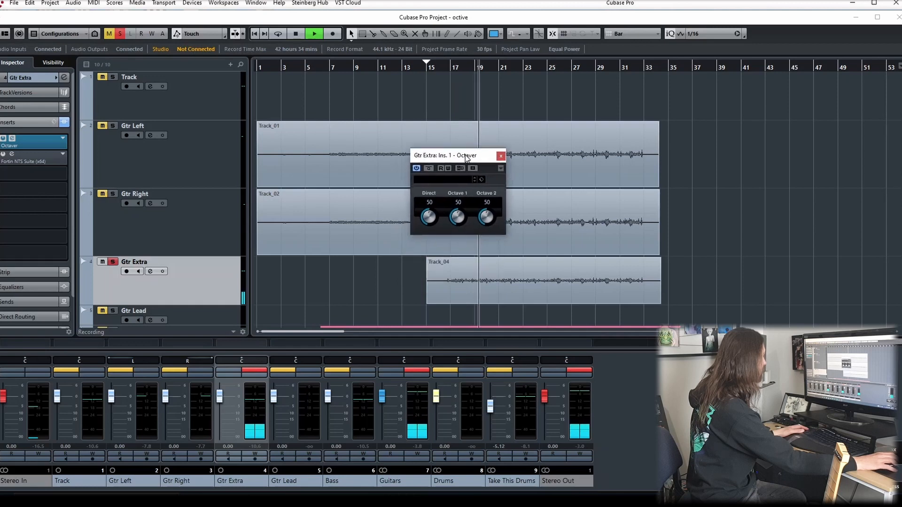
left_click_drag(429, 216, 424, 269)
key("space")
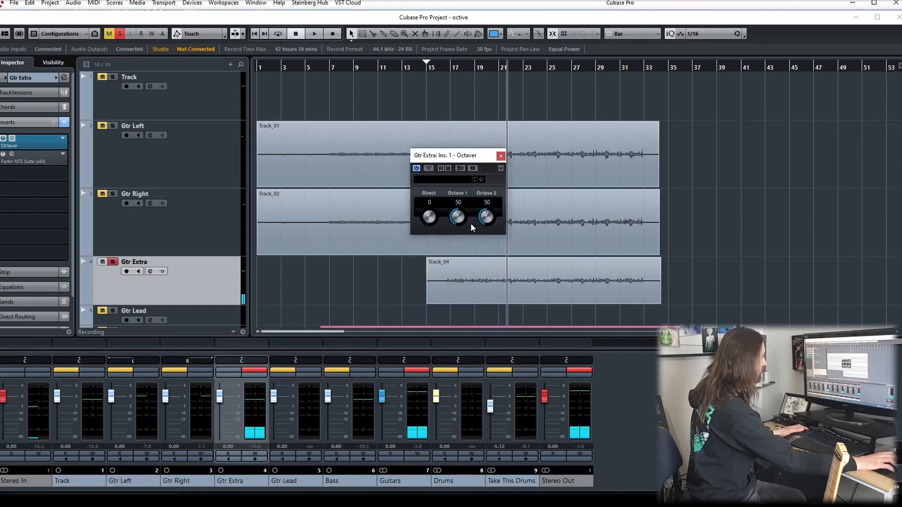
- Raise Octaver's Octave 1 level to 87 while listening to Gtr Extra, moving the plug-in window clear of the take
key("space")
key("space")
left_click_drag(485, 156, 404, 225)
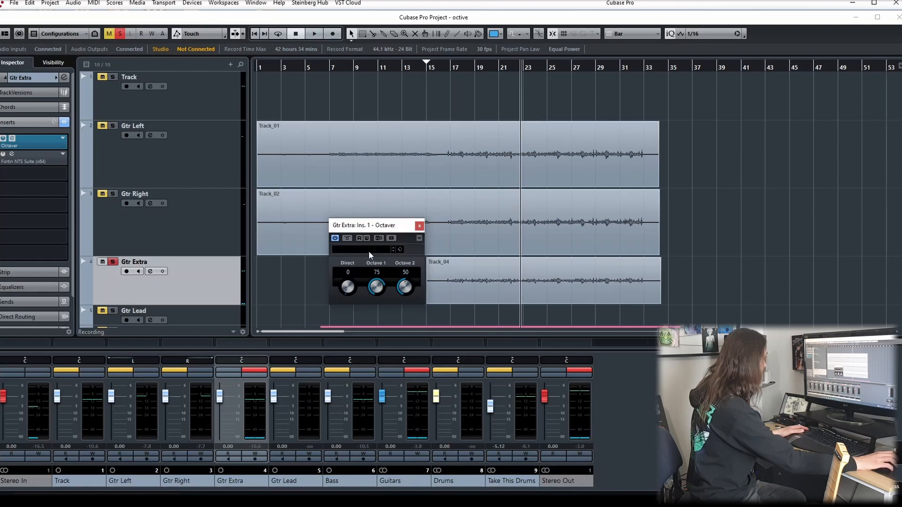
left_click_drag(367, 230, 365, 239)
key("space")
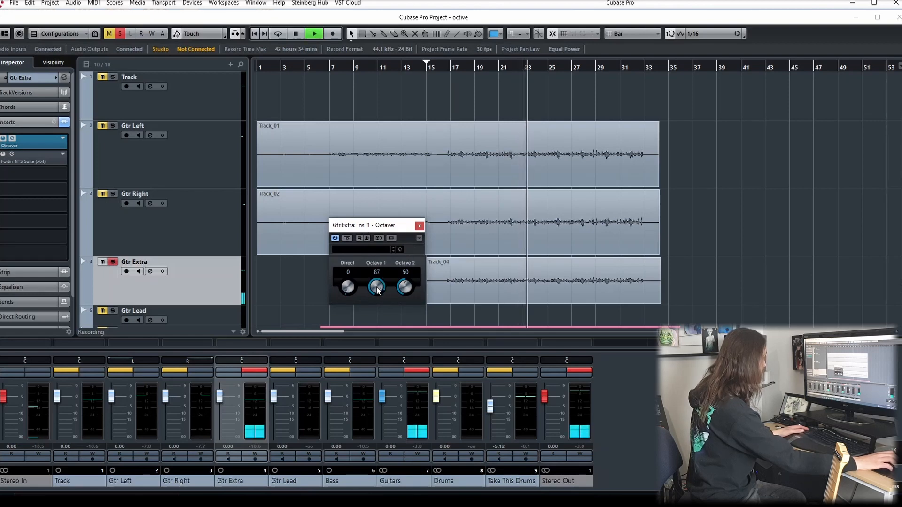
key("space")
- Try Octave 2 alone at 100, set Octave 1 to 100 and Octave 2 to 0, and listen from about bar 17
left_click_drag(403, 285, 399, 276)
left_click_drag(384, 282, 384, 351)
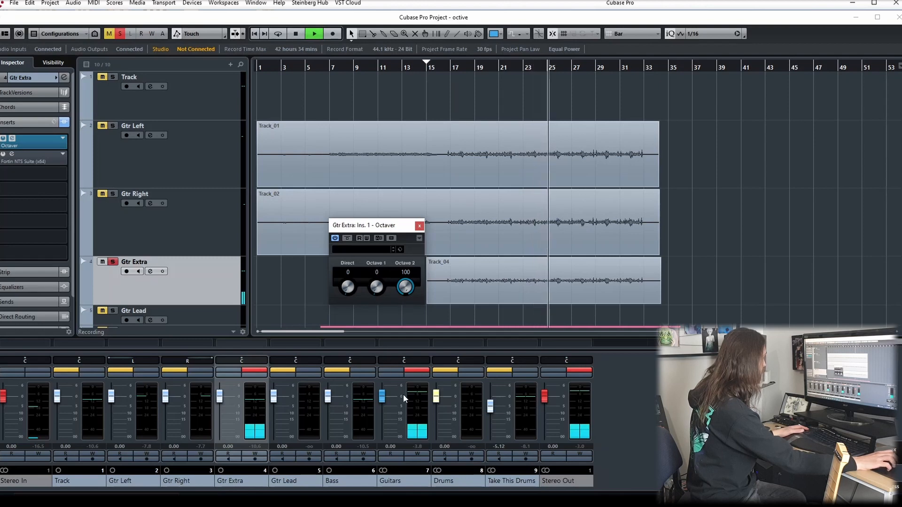
left_click_drag(376, 287, 359, 251)
key("space")
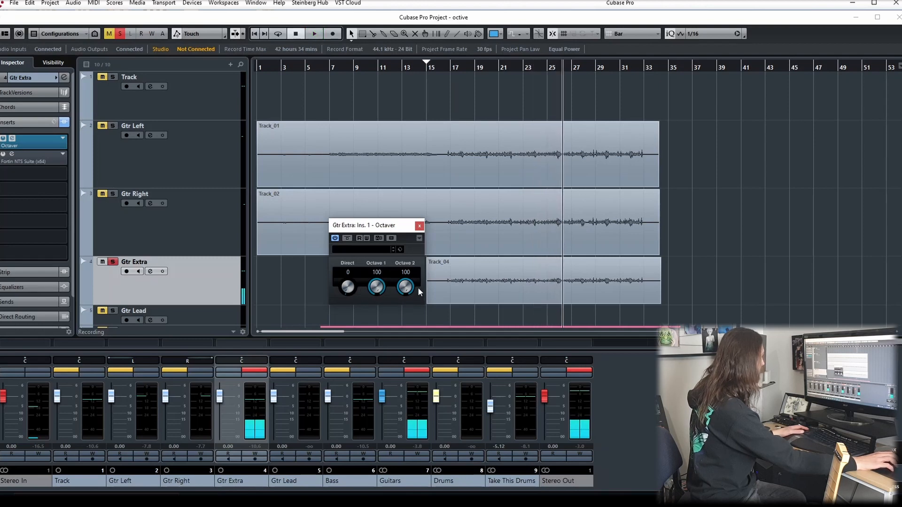
key("space")
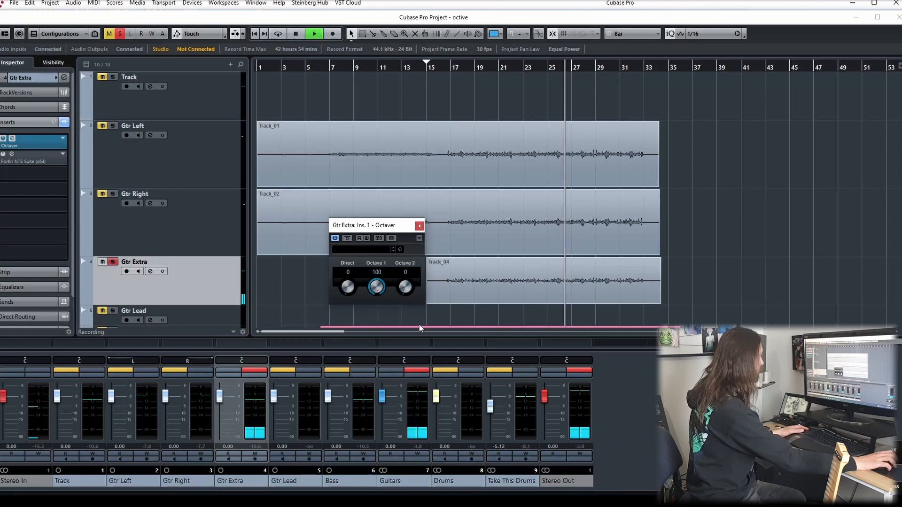
left_click(448, 67)
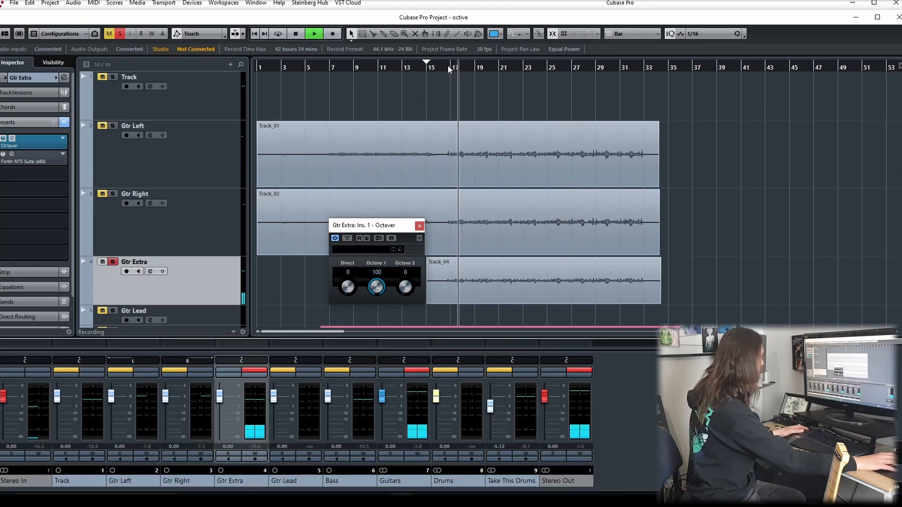
key("space")
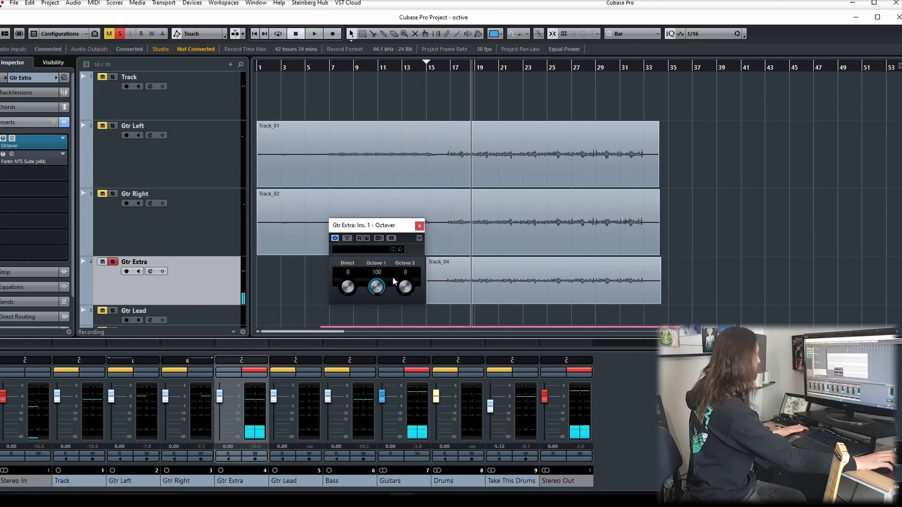
- Close Octaver and listen to Gtr Extra from about bar 16 with Fortin NTS Suite on
left_click(419, 227)
left_click(438, 69)
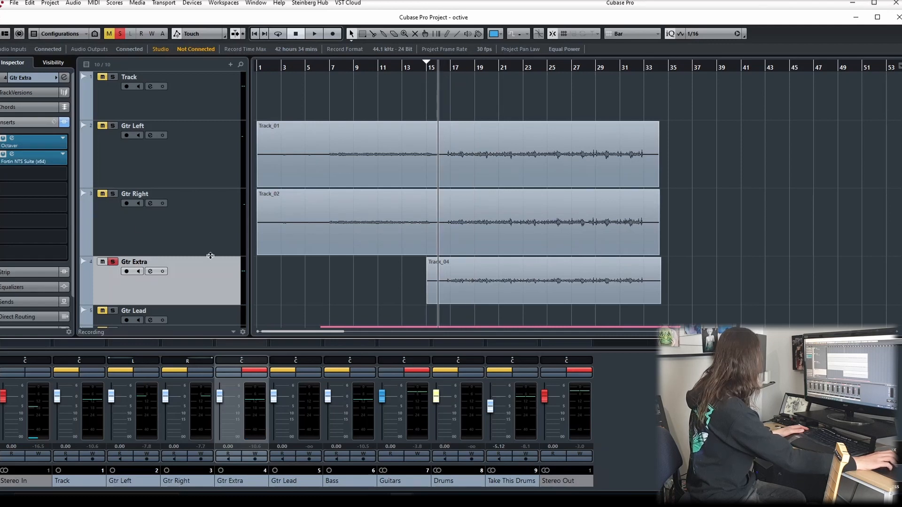
key("space")
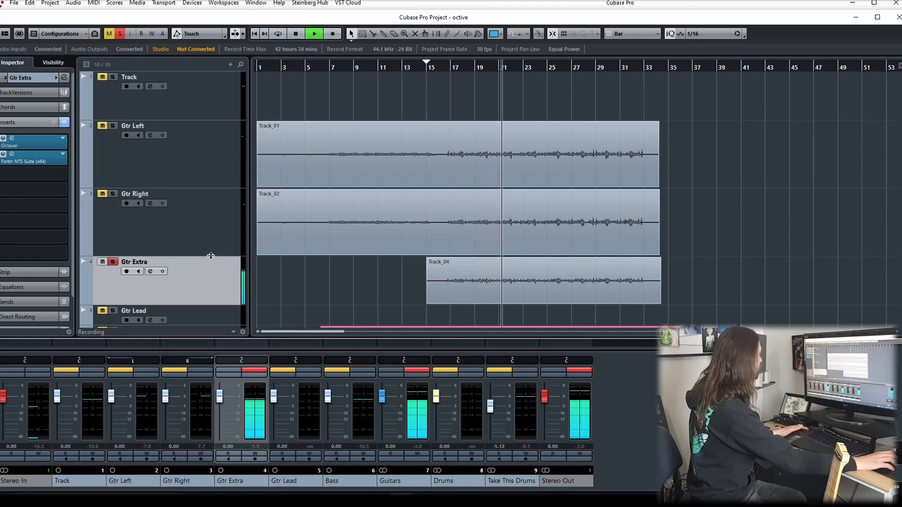
key("space")
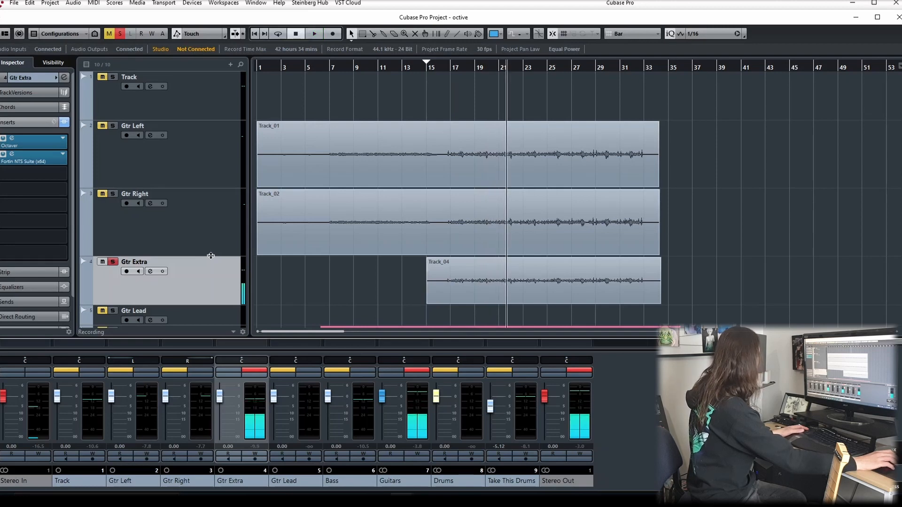
- Select the Track_04 take, return playback to bar 16, and review Octaver's settings on Gtr Extra before closing it
left_click(496, 300)
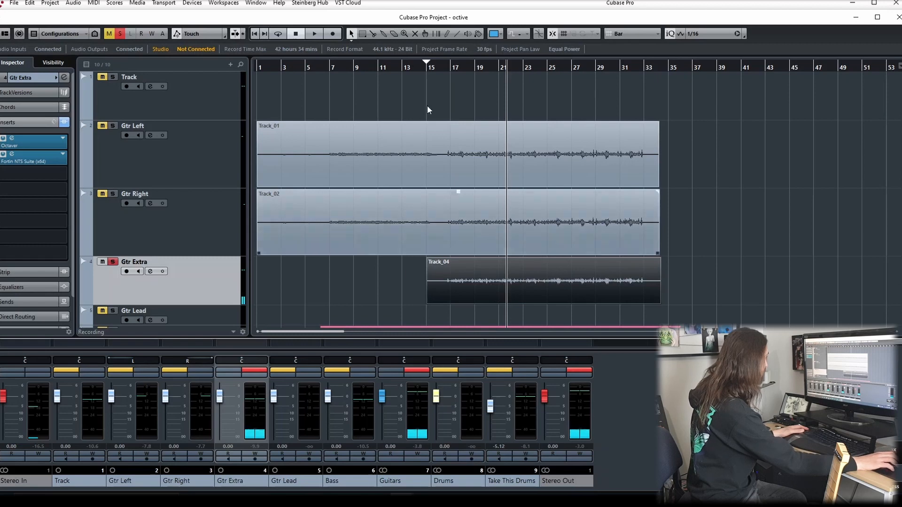
left_click(440, 68)
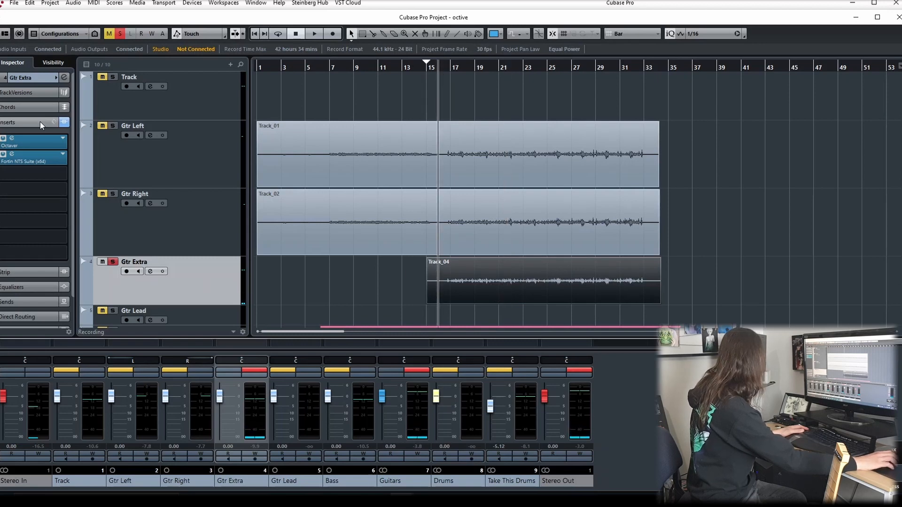
left_click(29, 138)
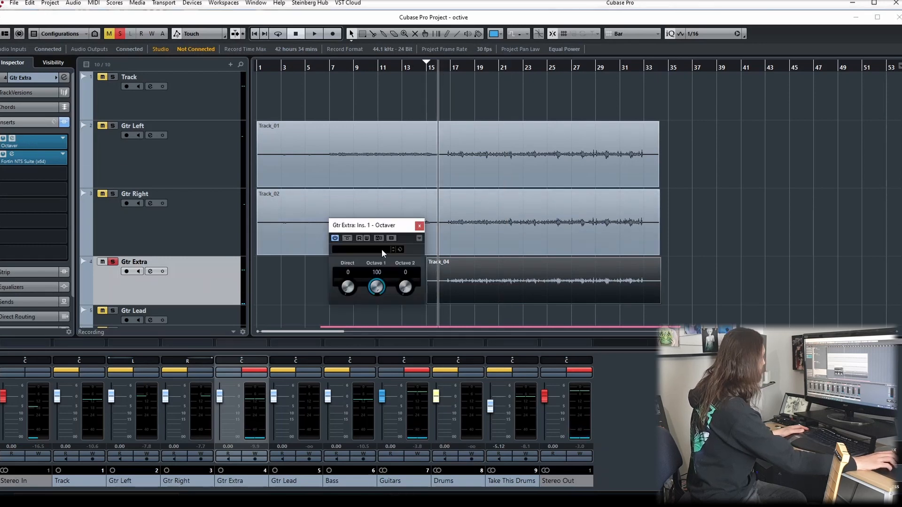
left_click(419, 227)
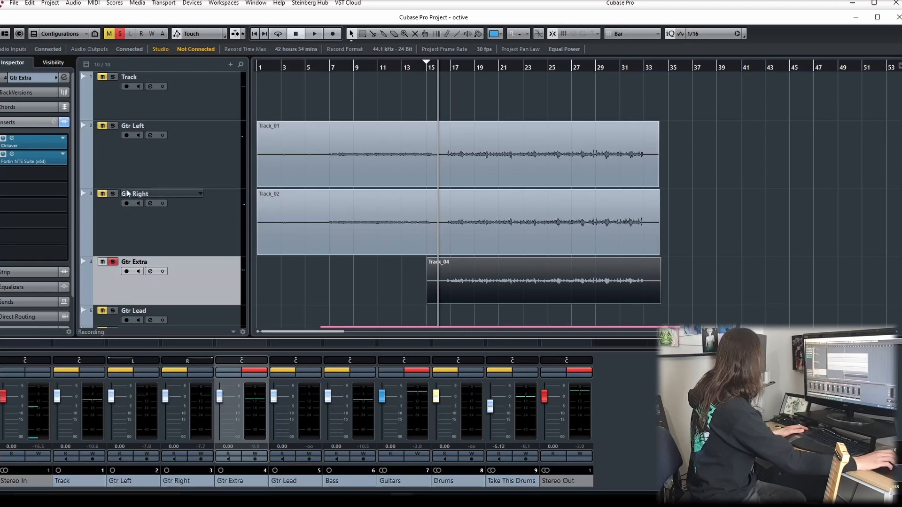
- Move Fortin NTS Suite and Octaver down one insert slot each on Gtr Extra to free the first slot
left_click_drag(28, 159, 27, 180)
left_click_drag(29, 144, 29, 161)
left_click(31, 143)
left_click(32, 142)
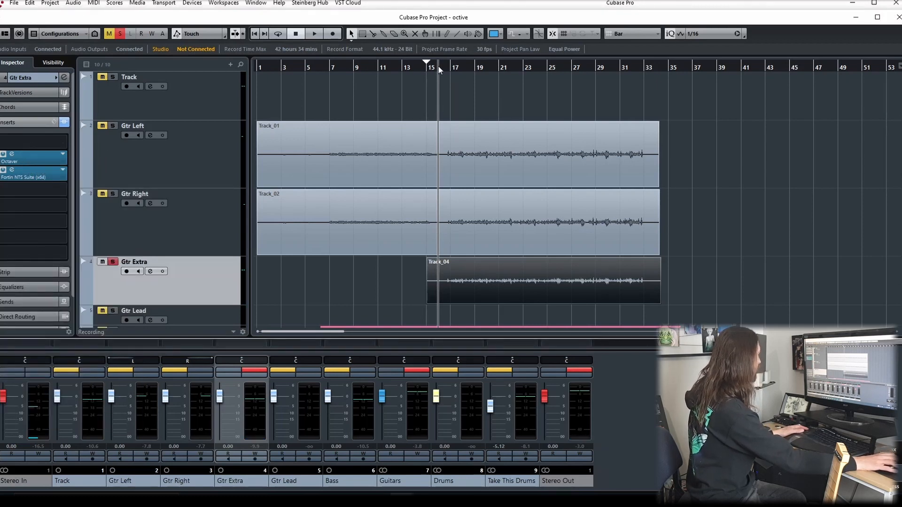
- Turn off Fortin NTS Suite on Gtr Extra and insert the SSLEQ Mono equalizer in the slot before Octaver
key("space")
left_click(4, 169)
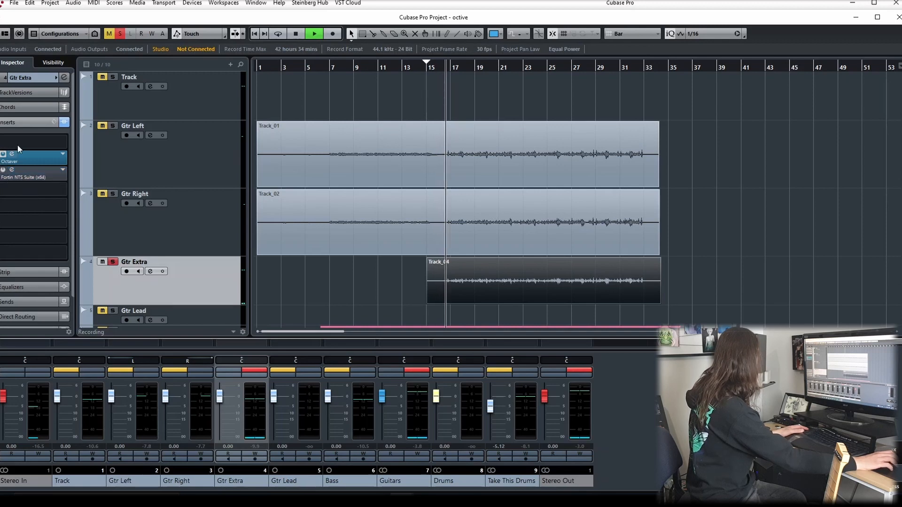
left_click(65, 142)
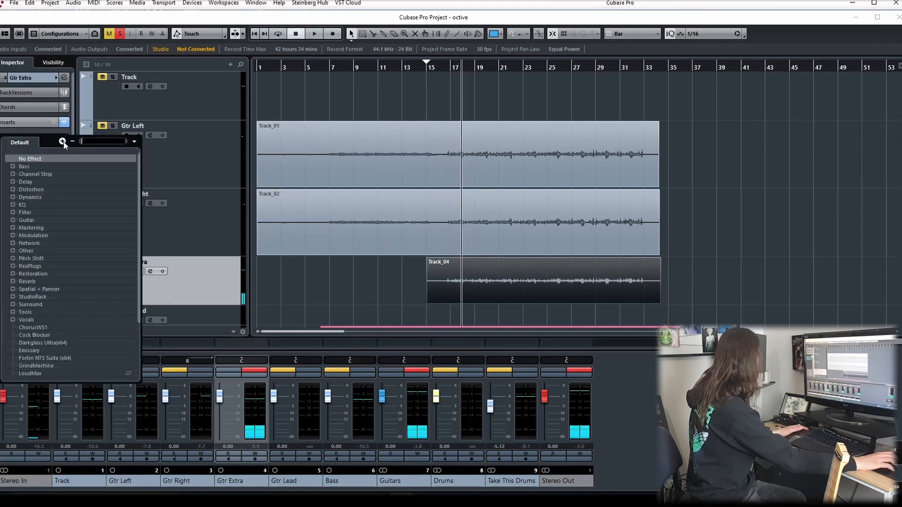
left_click(21, 205)
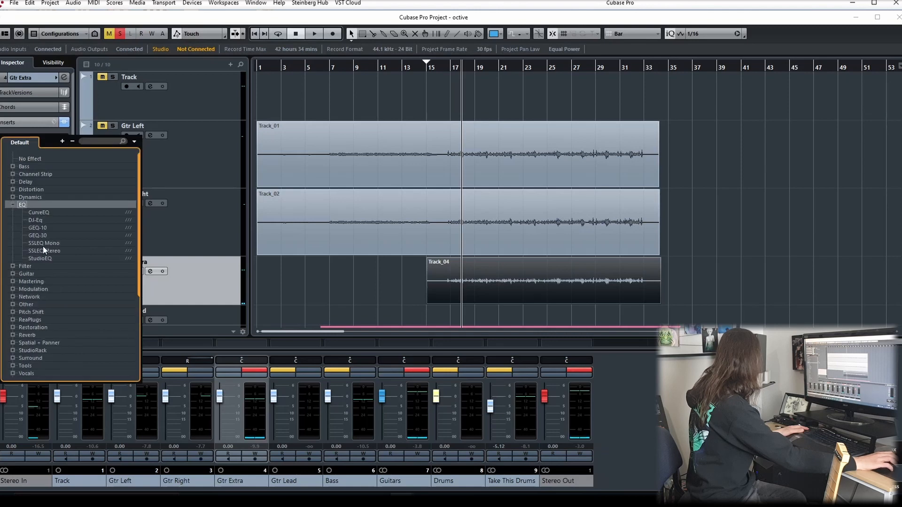
left_click(49, 243)
left_click(49, 243)
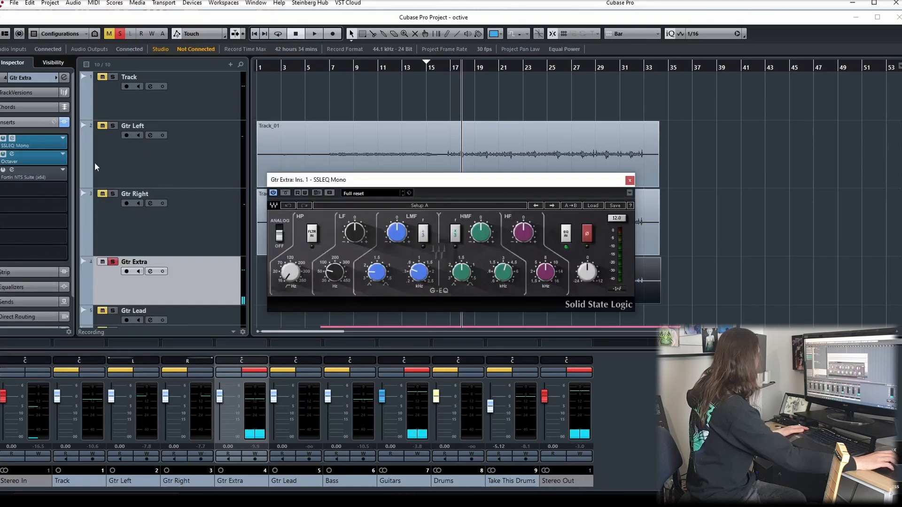
- Boost the LF, LMF, HF and output gain in SSLEQ Mono while playing Gtr Extra, and close the plug-in
key("space")
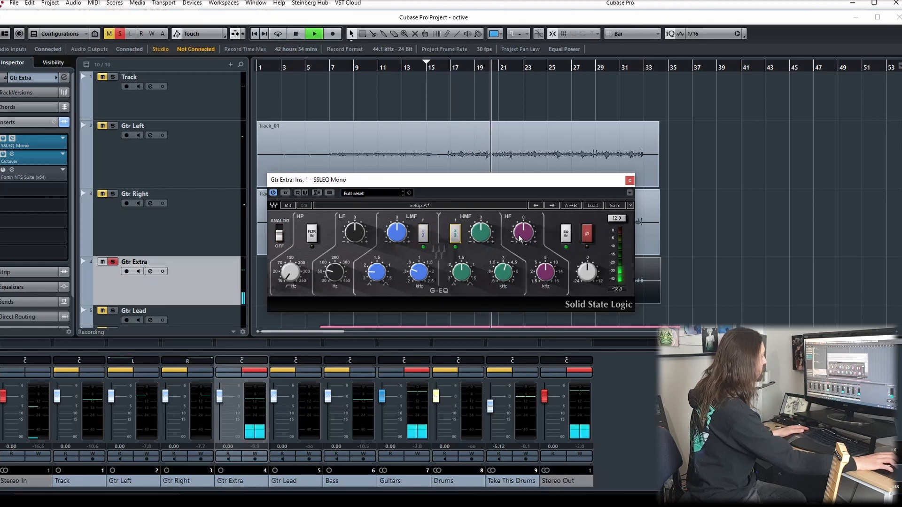
left_click_drag(397, 234, 398, 232)
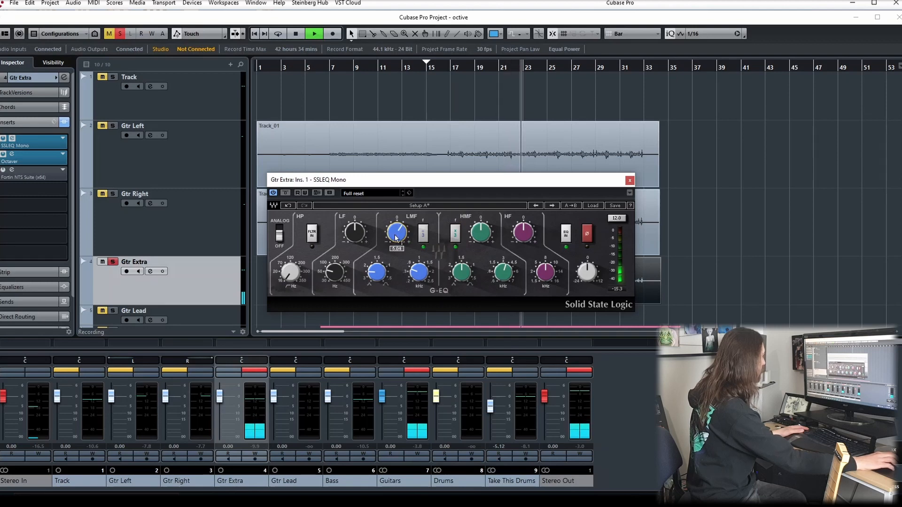
left_click_drag(523, 232, 523, 216)
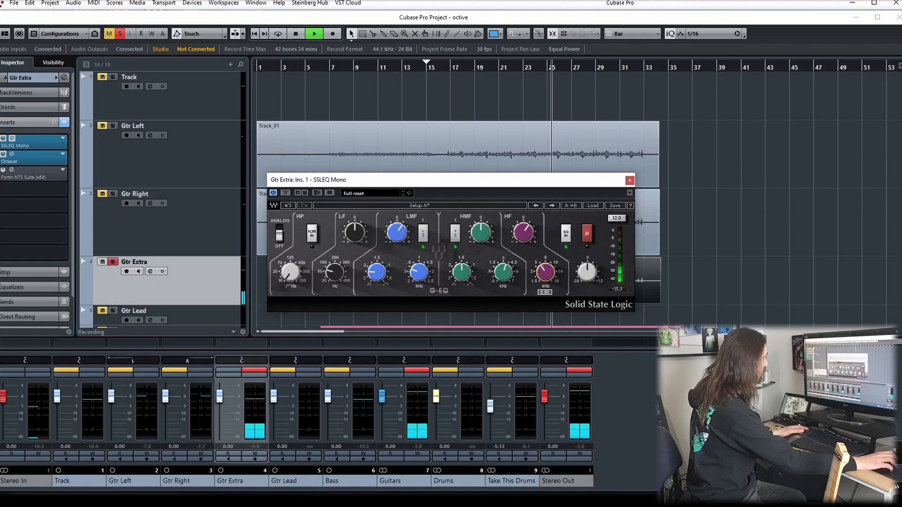
left_click_drag(587, 271, 587, 268)
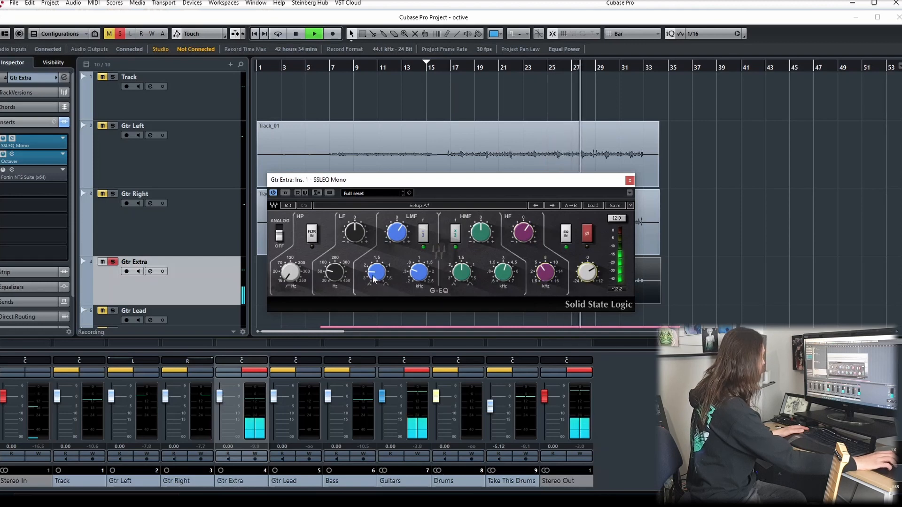
mouse_move(372, 278)
left_click_drag(350, 237, 350, 233)
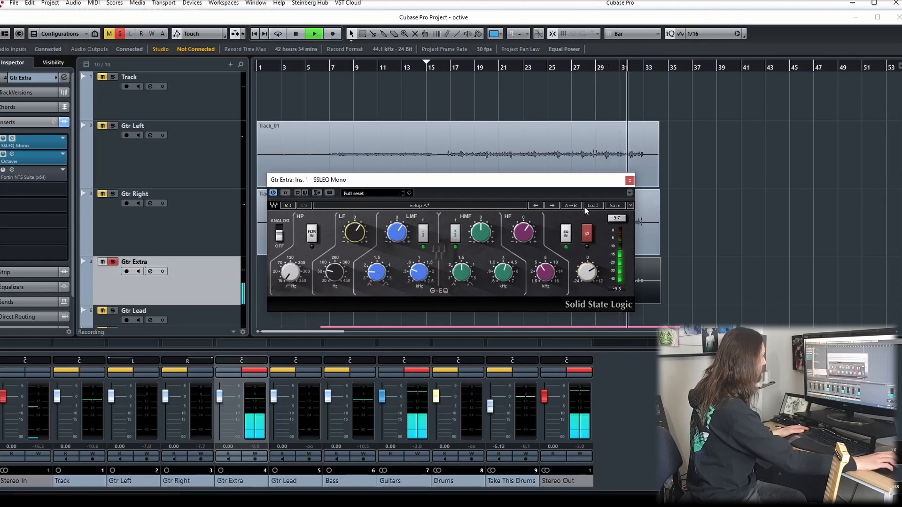
key("space")
left_click(629, 180)
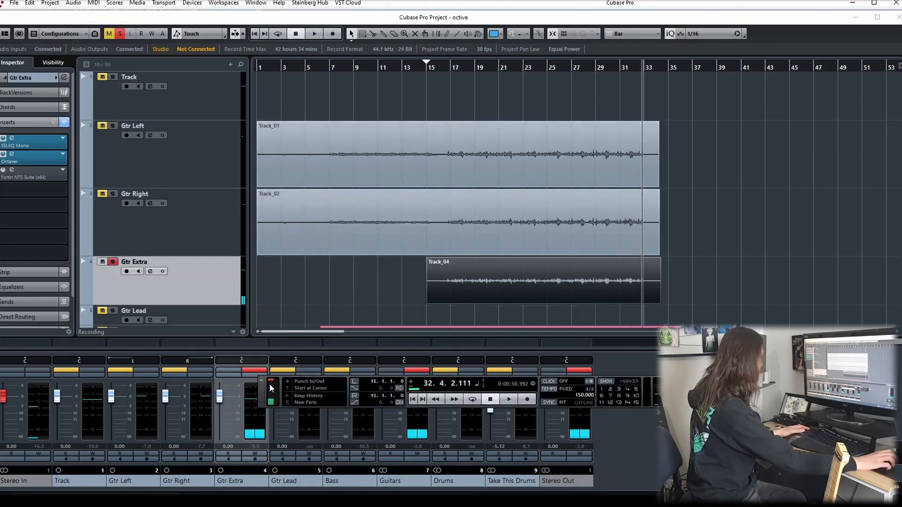
- Hide the floating transport and play Gtr Extra from about bar 17 through SSLEQ Mono and Octaver
left_click(546, 373)
left_click(452, 73)
left_click(450, 69)
key("space")
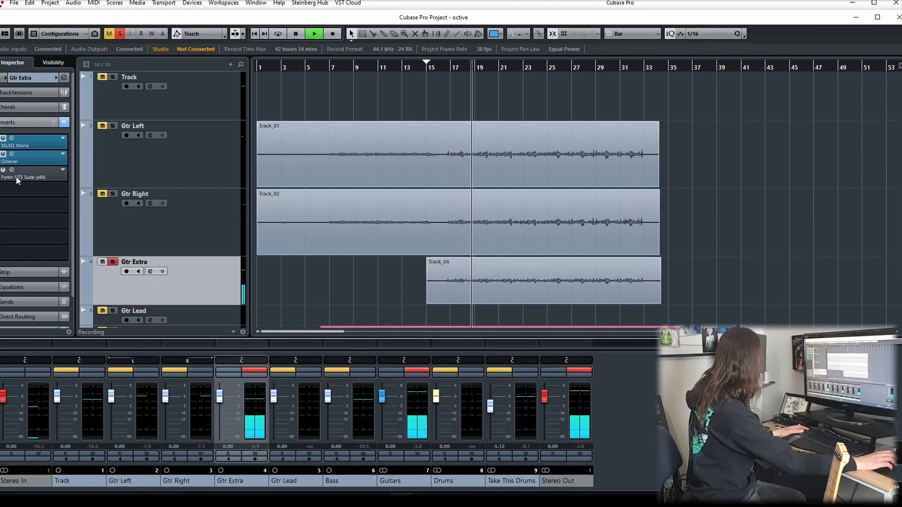
- Turn Fortin NTS Suite back on for Gtr Extra, listen to it, and lower the track's fader to -8.98 dB
left_click(4, 170)
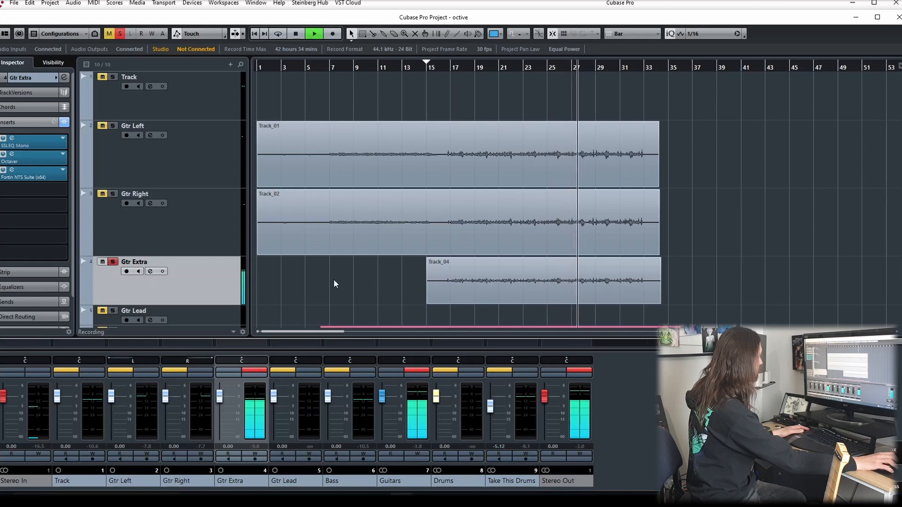
key("space")
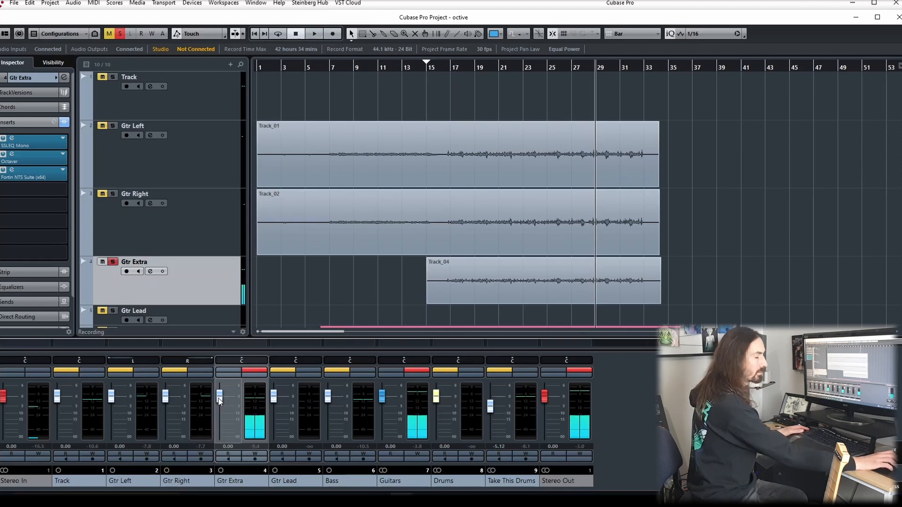
key("F3")
left_click_drag(220, 400, 221, 416)
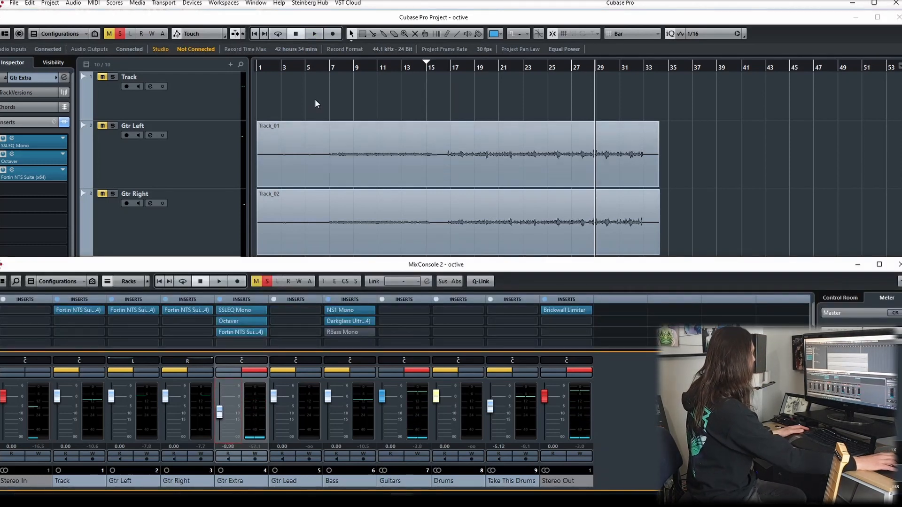
left_click(315, 104)
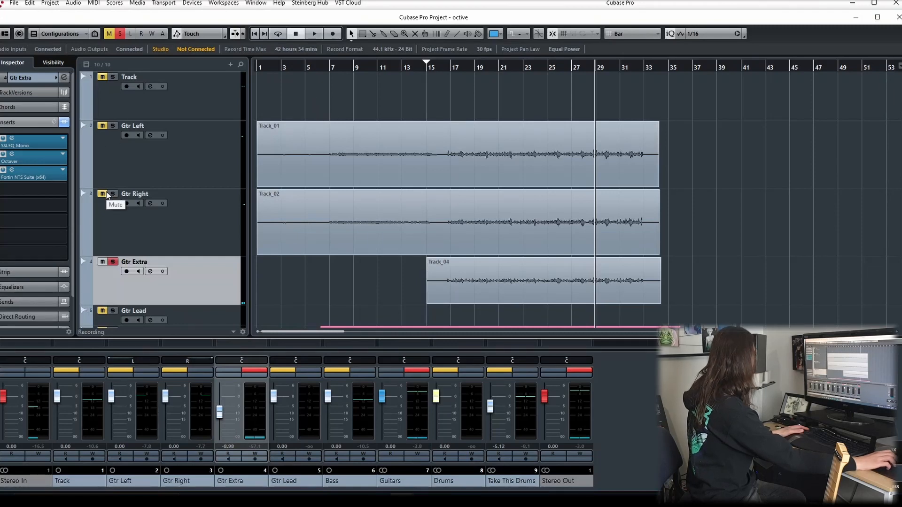
- Solo Gtr Left and Gtr Right alongside Gtr Extra and raise the Gtr Extra fader to -6.15 dB during playback
left_click(114, 126)
left_click(414, 68)
key("space")
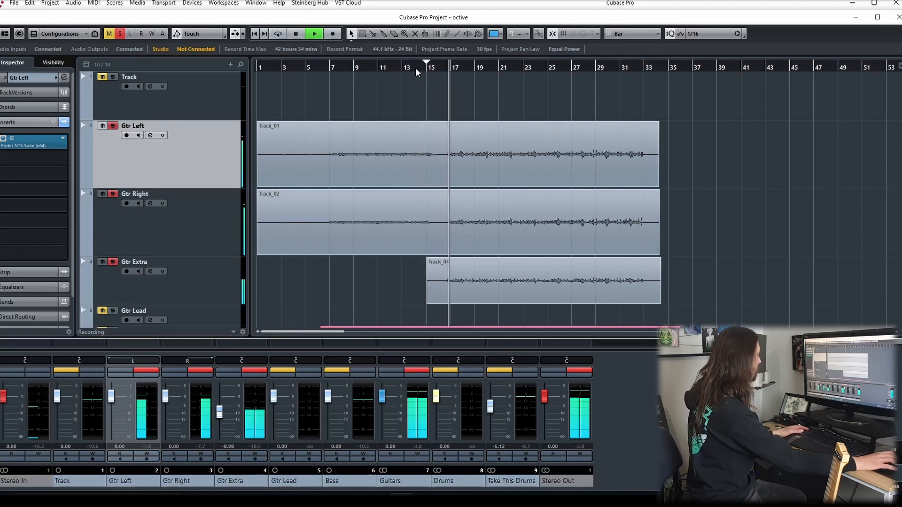
left_click_drag(225, 413, 222, 409)
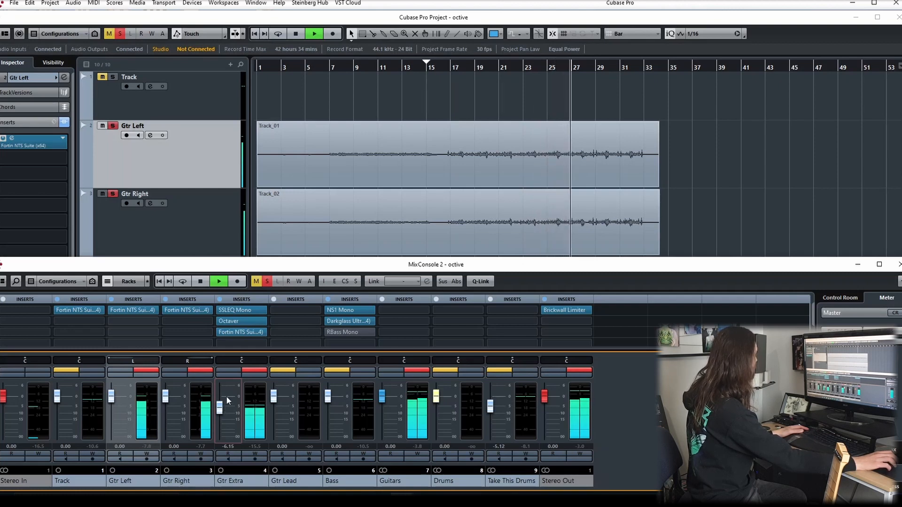
- Compare the soloed guitars without and with Gtr Extra by switching its solo off and on during playback
left_click(254, 370)
left_click(254, 370)
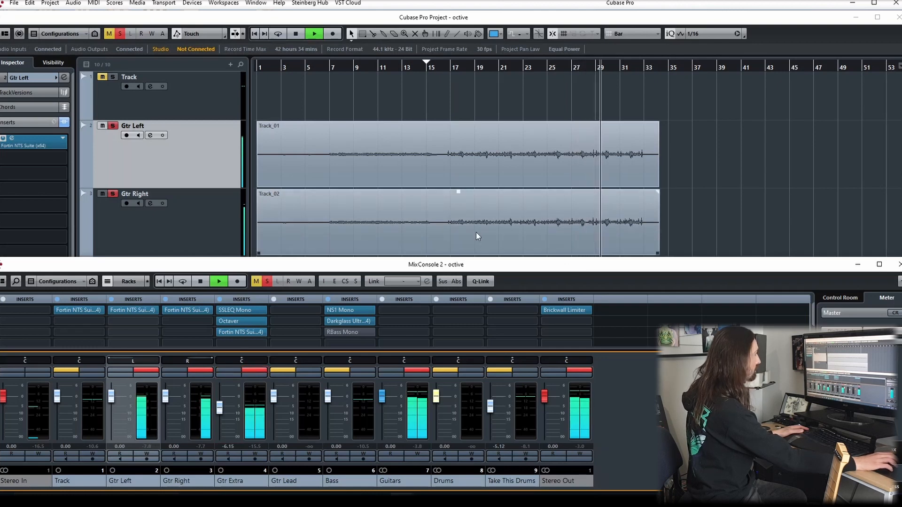
scroll(475, 232, "down", 3)
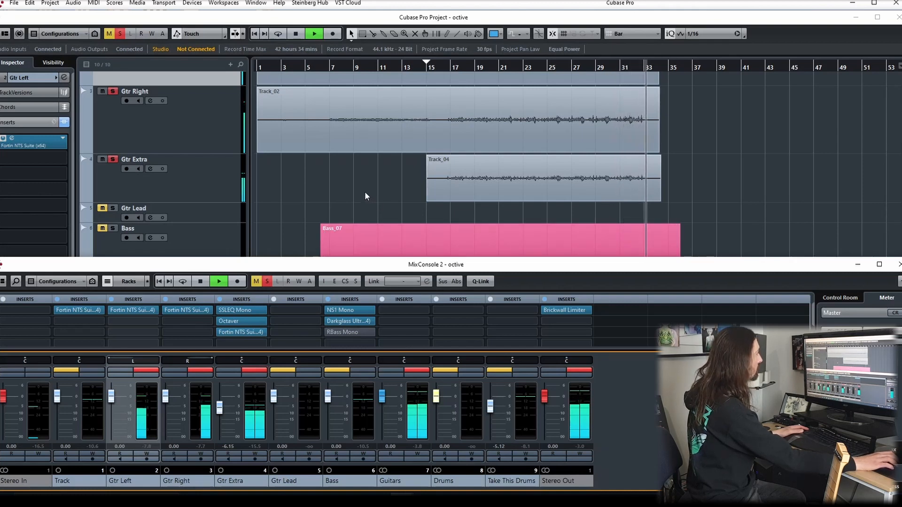
key("space")
- Clear all mutes and solos and play the full mix from about bar 6
left_click(324, 68)
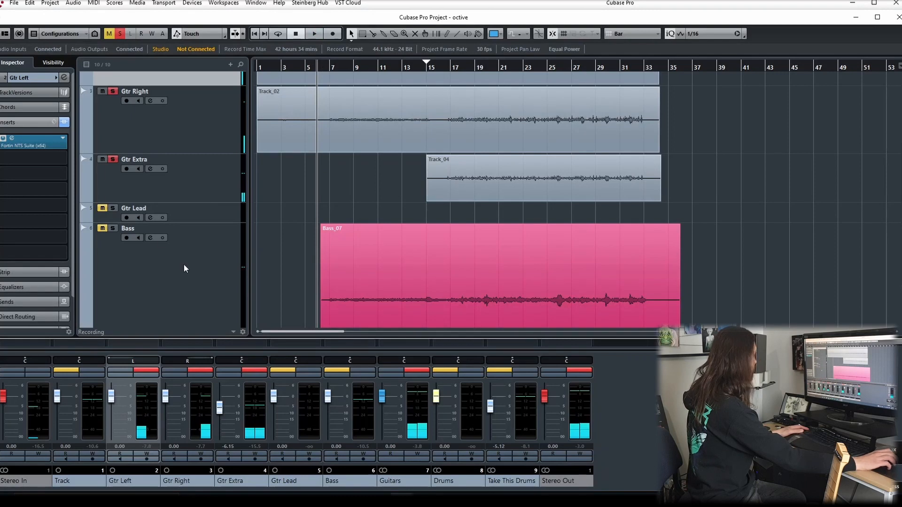
left_click(407, 372)
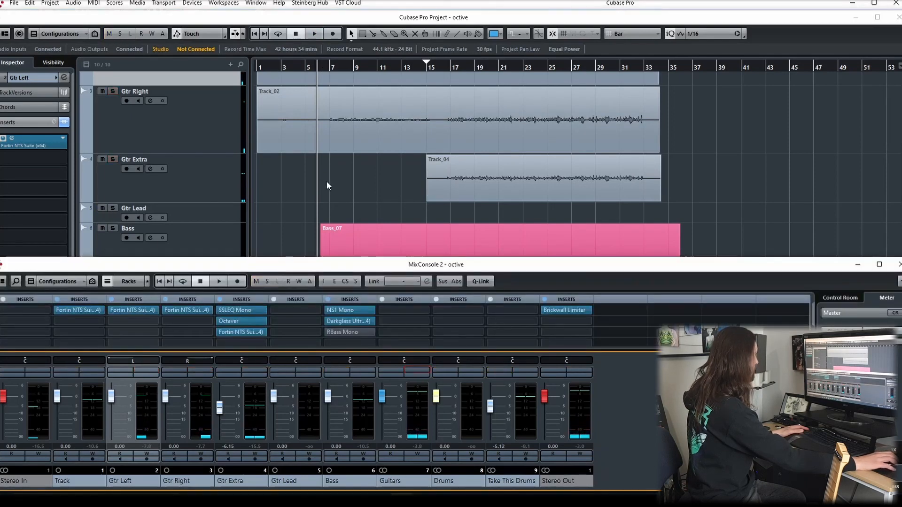
left_click(324, 186)
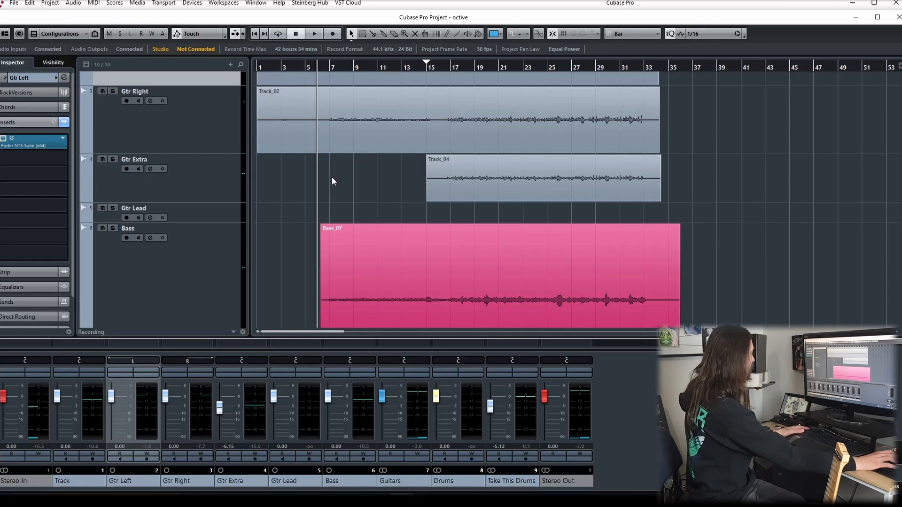
key("space")
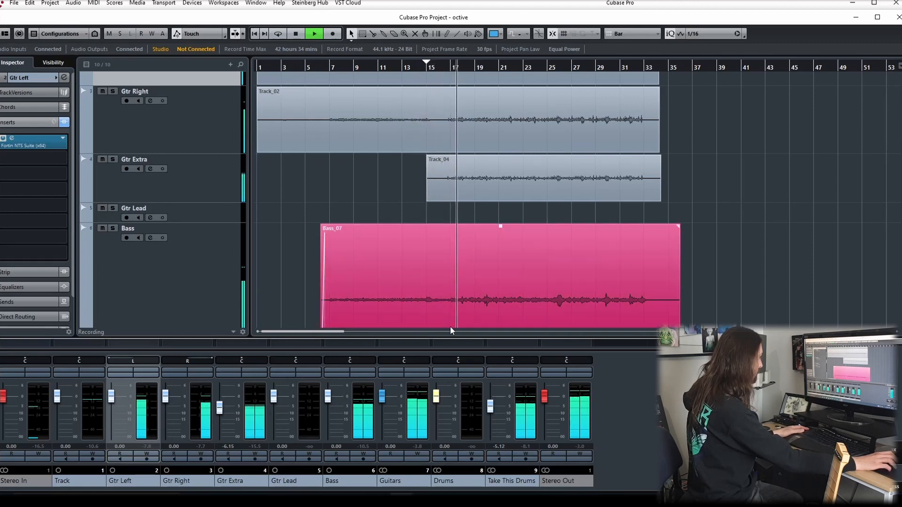
- Raise the Take This Drums fader to -3.57 dB and listen to the rest of the mix
left_click_drag(491, 407, 491, 405)
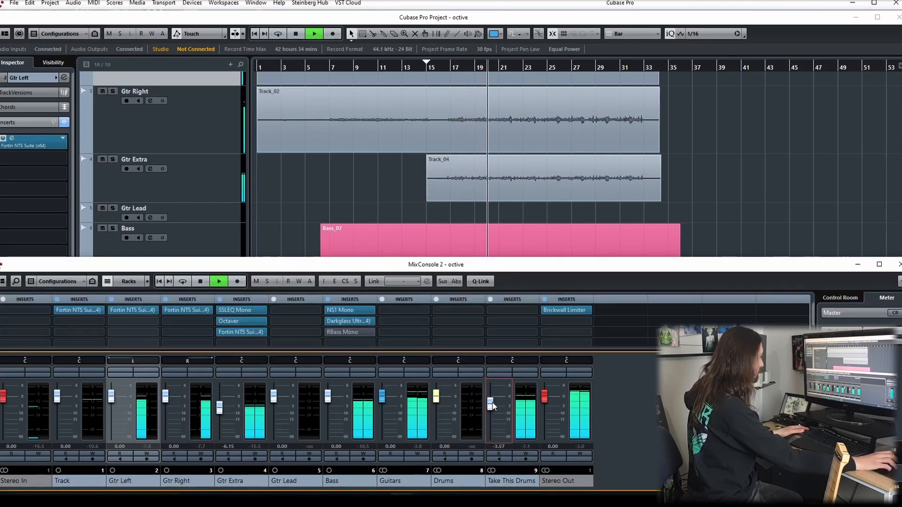
left_click(701, 173)
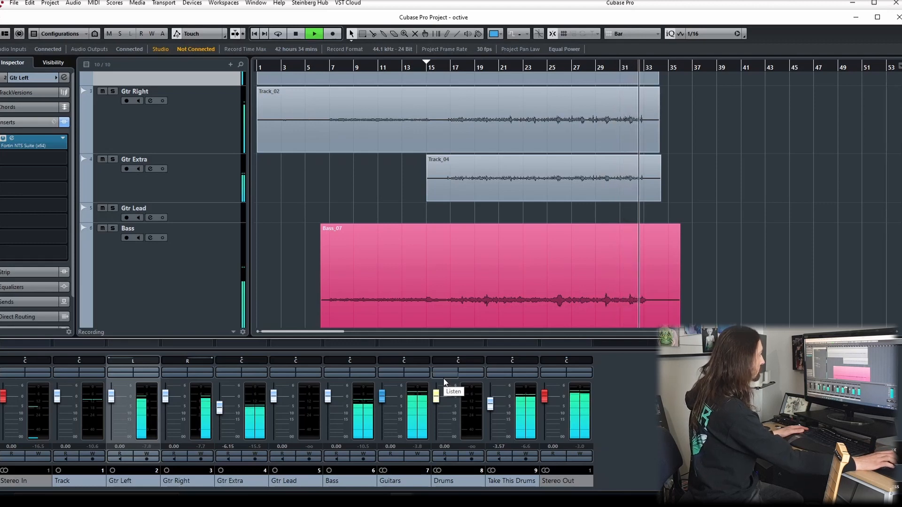
key("space")
- Mute Take This Drums and play the guitars and bass from about bar 25
left_click(499, 371)
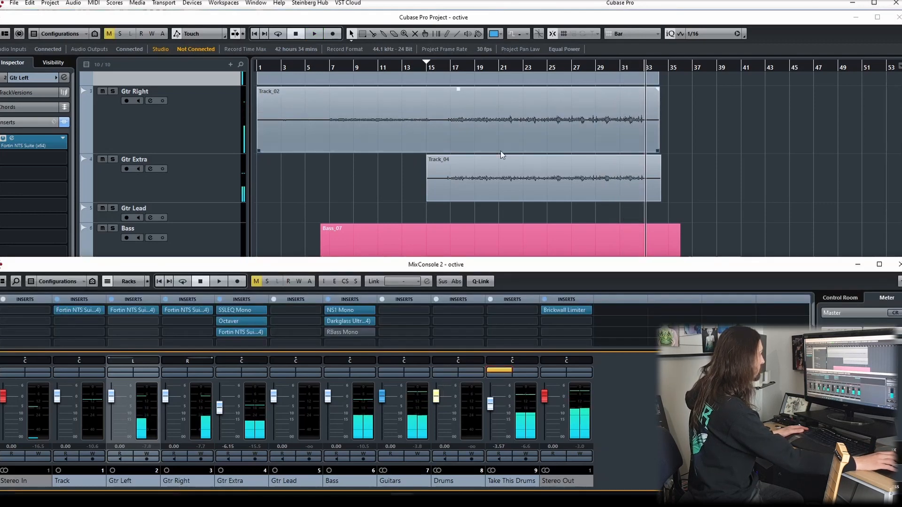
left_click(461, 68)
left_click(538, 67)
left_click(543, 67)
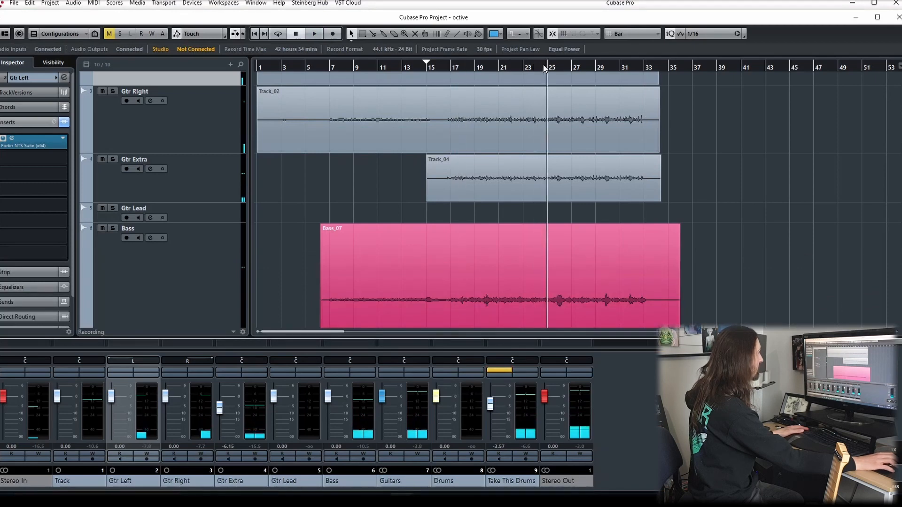
key("space")
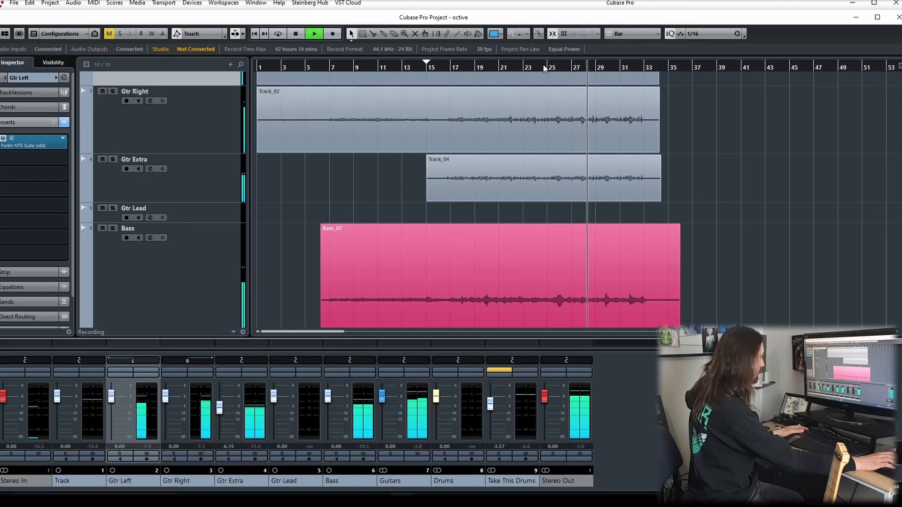
- Briefly mute Gtr Extra during playback to hear the difference, stop playback and unmute the track
left_click(233, 370)
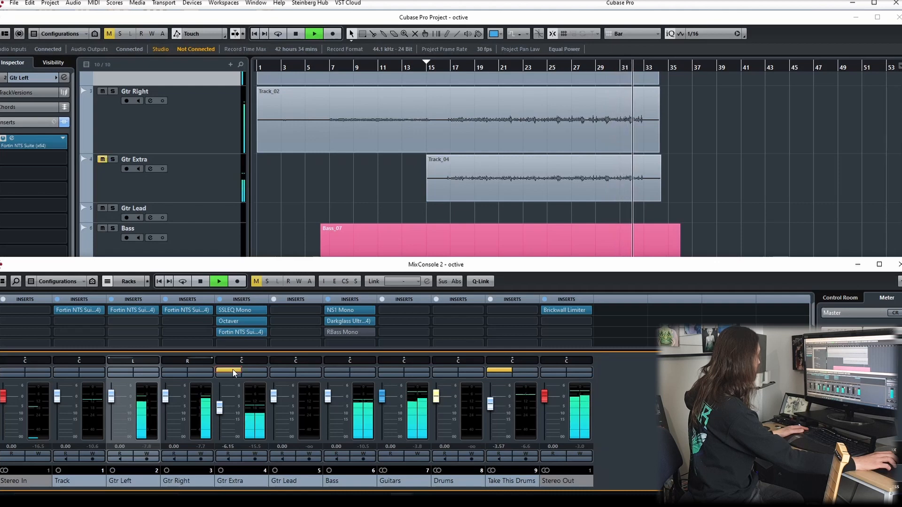
key("space")
left_click(232, 369)
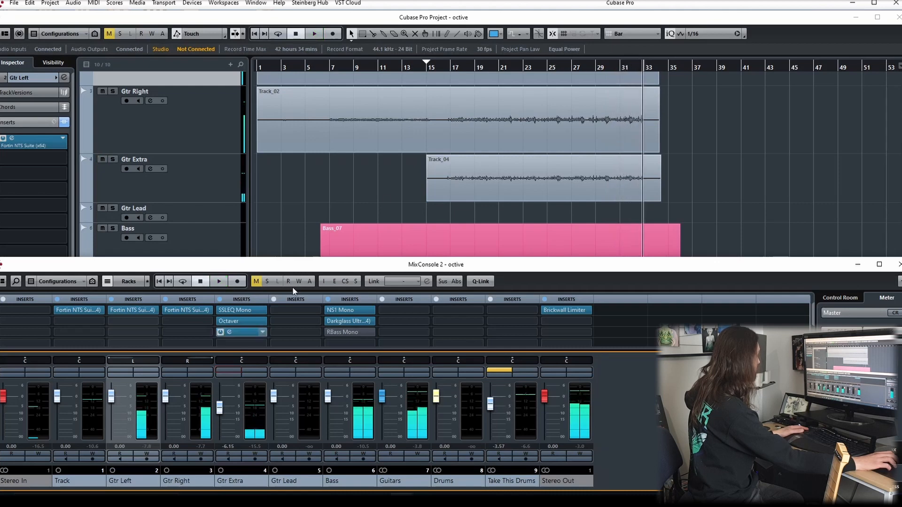
- Mute Bass and play from about bar 16, muting and unmuting Gtr Extra to compare the guitars
left_click(438, 69)
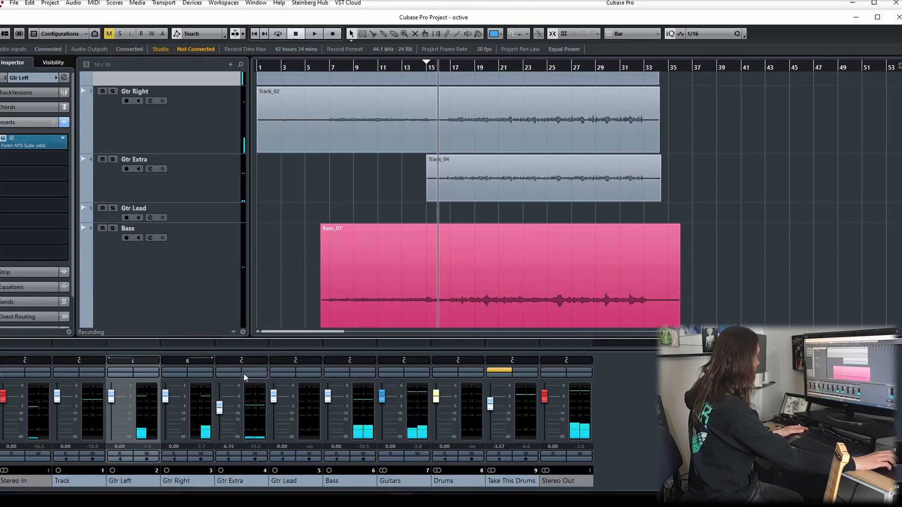
left_click(331, 369)
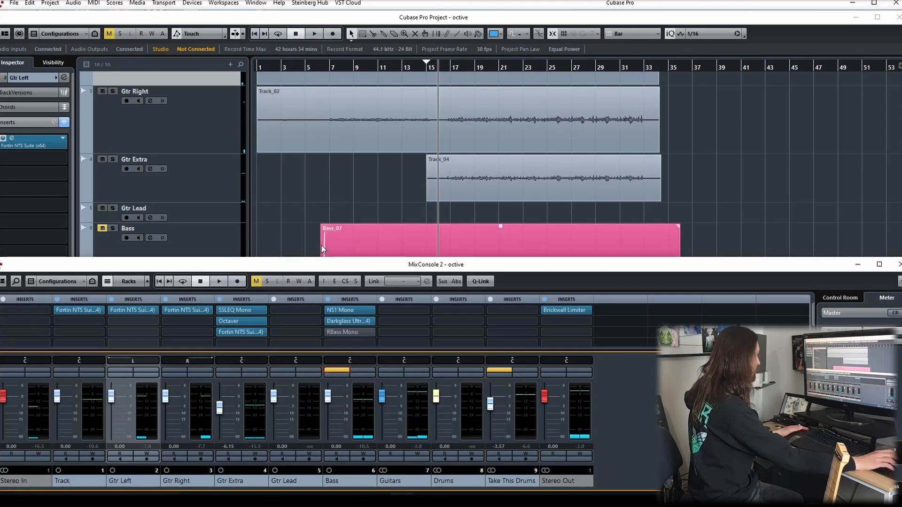
key("space")
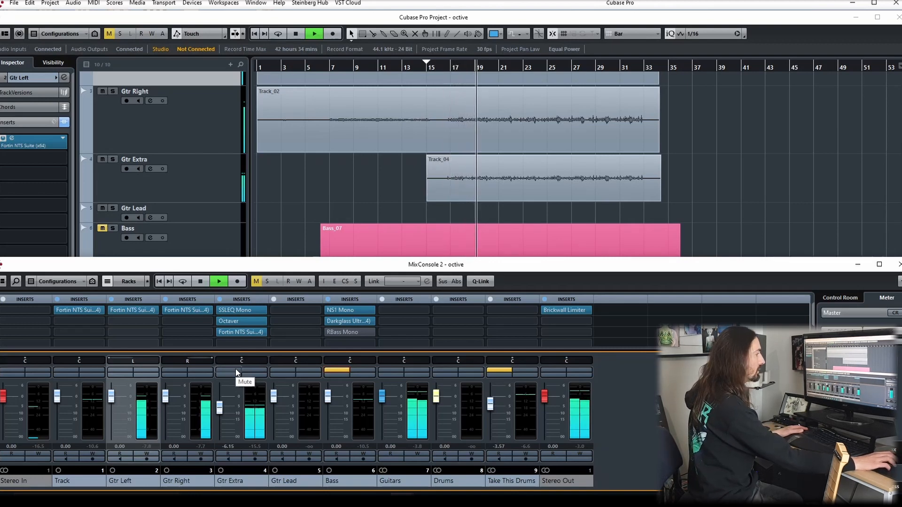
left_click(236, 370)
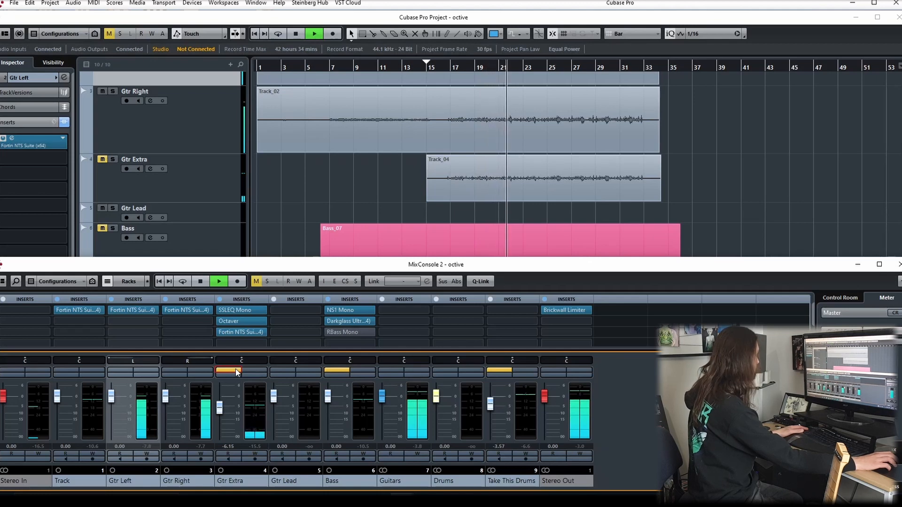
left_click(236, 370)
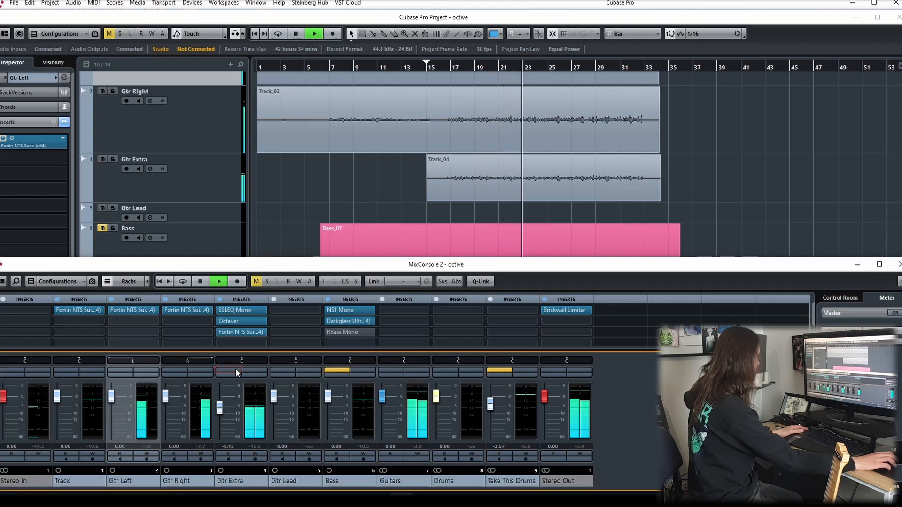
- Raise the Gtr Extra fader to -4.47 dB and compare the guitars with that track muted and unmuted
left_click_drag(219, 408, 219, 406)
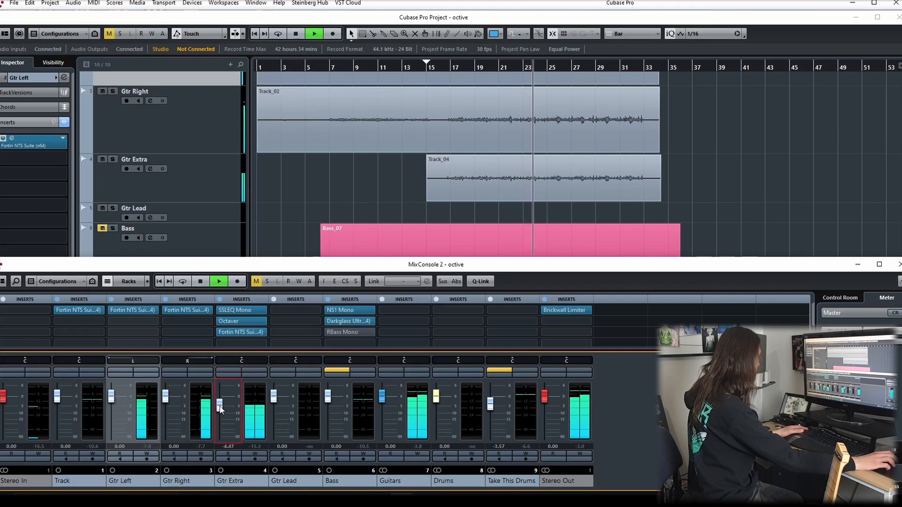
left_click(233, 368)
left_click(233, 368)
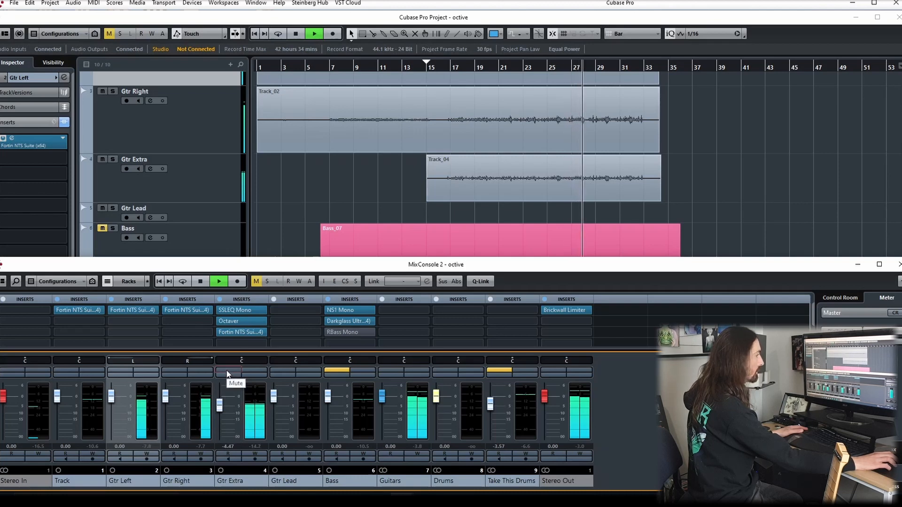
left_click(228, 370)
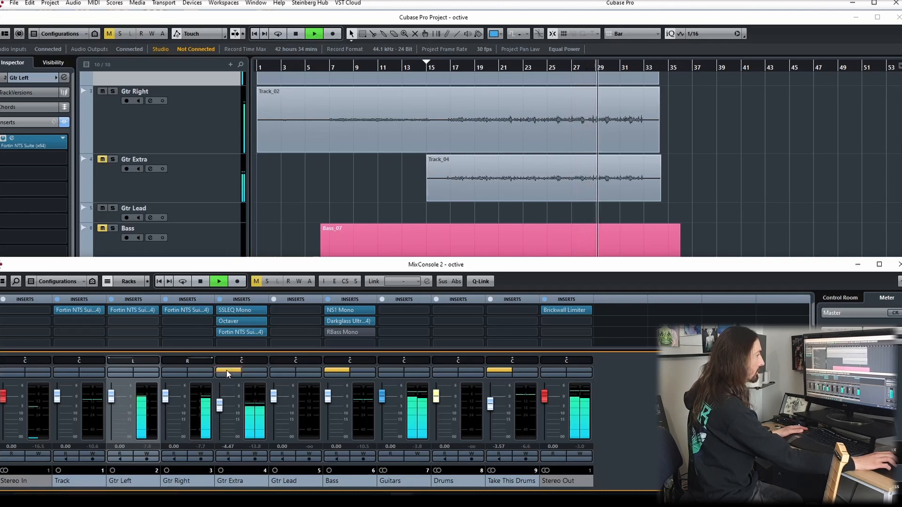
left_click(226, 370)
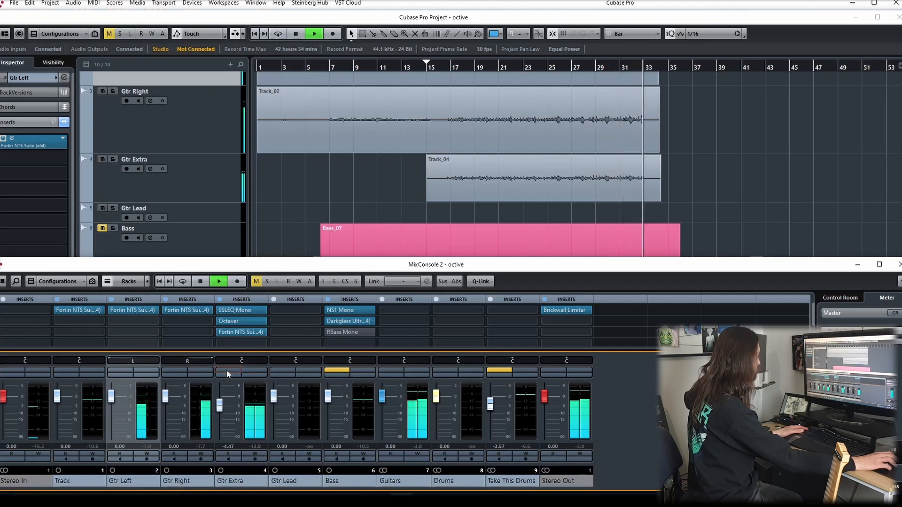
key("space")
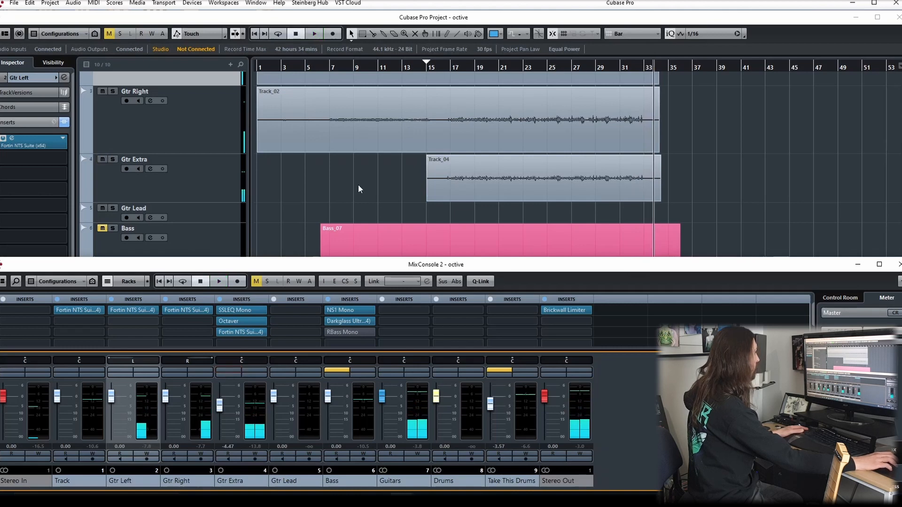
- Open the channel settings of Gtr Extra and play from bar 15 to examine its frequency spectrum
left_click(358, 184)
left_click(431, 68)
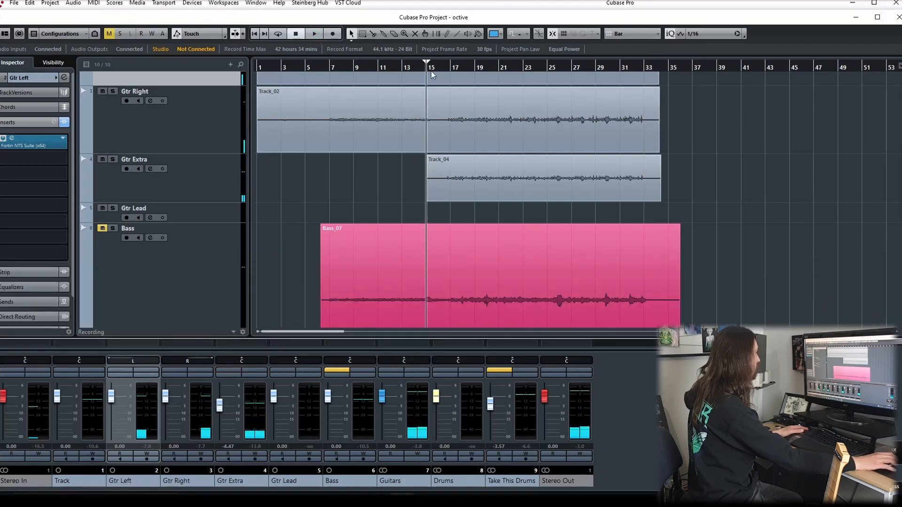
left_click(129, 198)
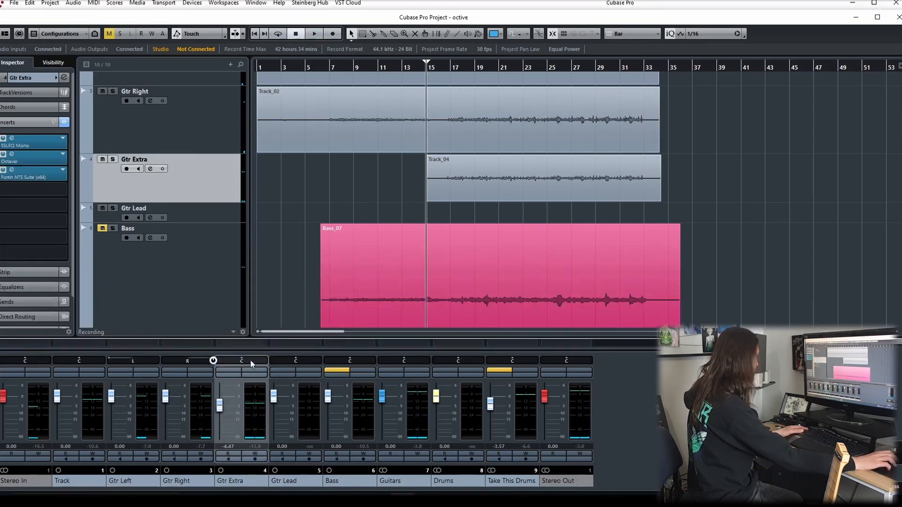
left_click(259, 376)
key("space")
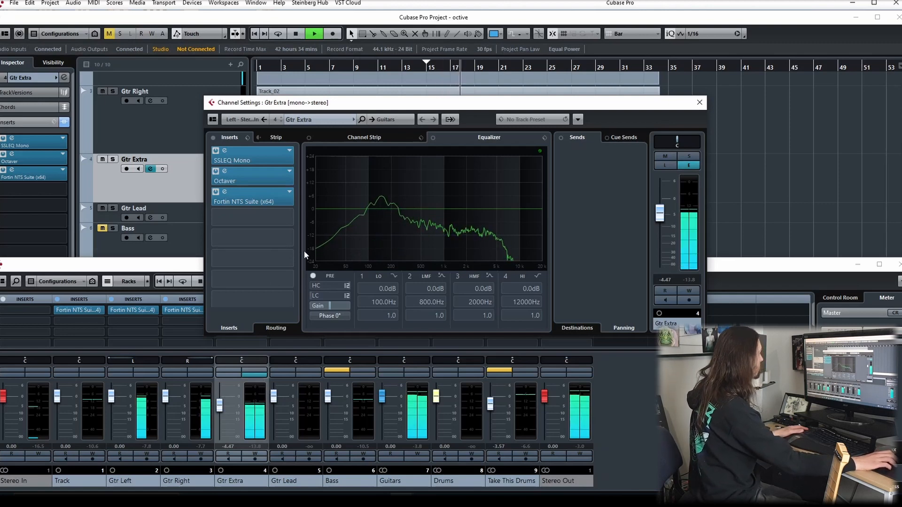
key("space")
left_click(362, 276)
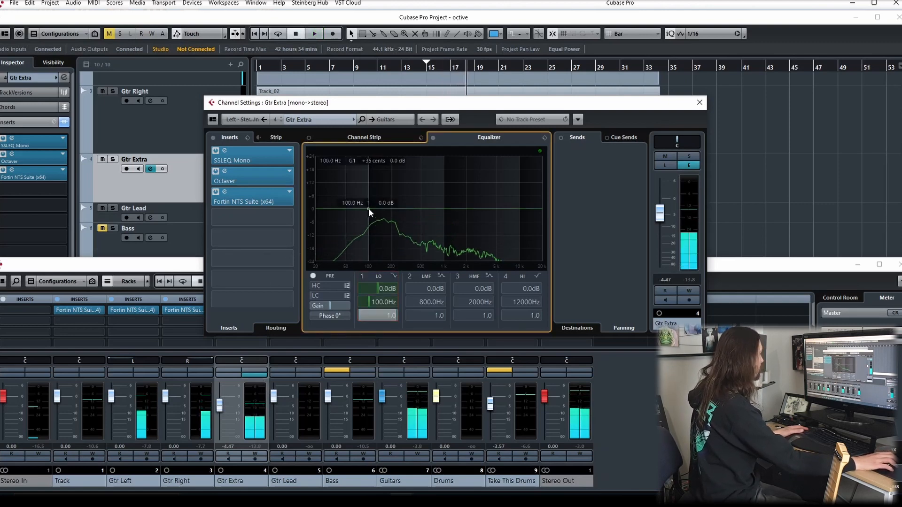
left_click_drag(368, 210, 358, 264)
left_click(395, 276)
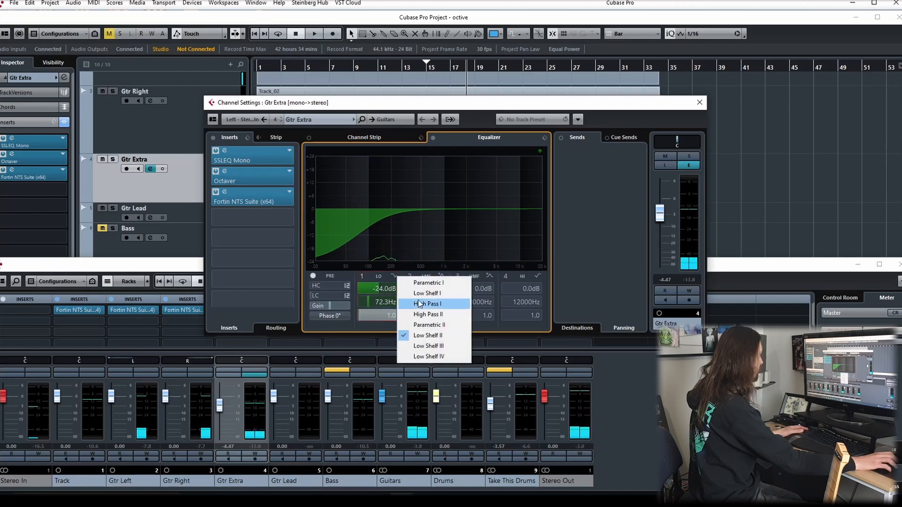
left_click(418, 303)
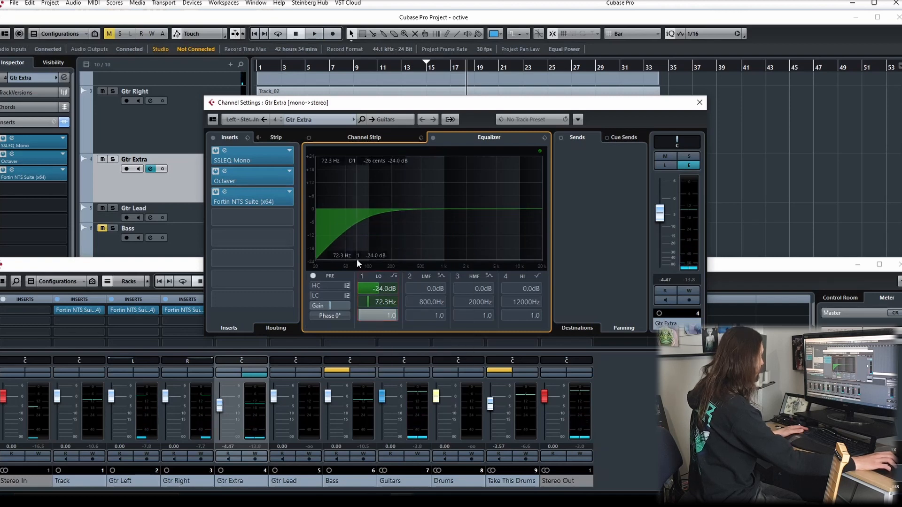
- Set the frequency of Gtr Extra's low equalizer band to 176.6 Hz and its Q to 6.9 during playback
scroll(378, 302, "up", 5)
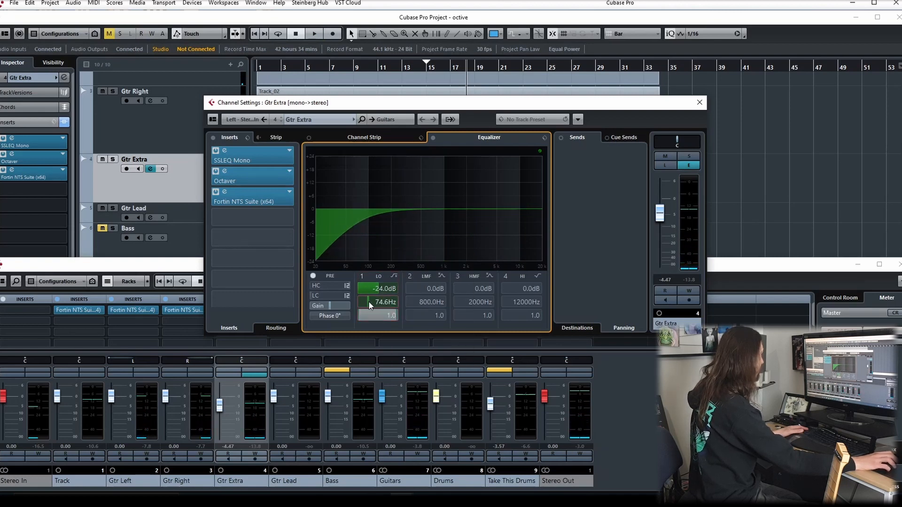
key("space")
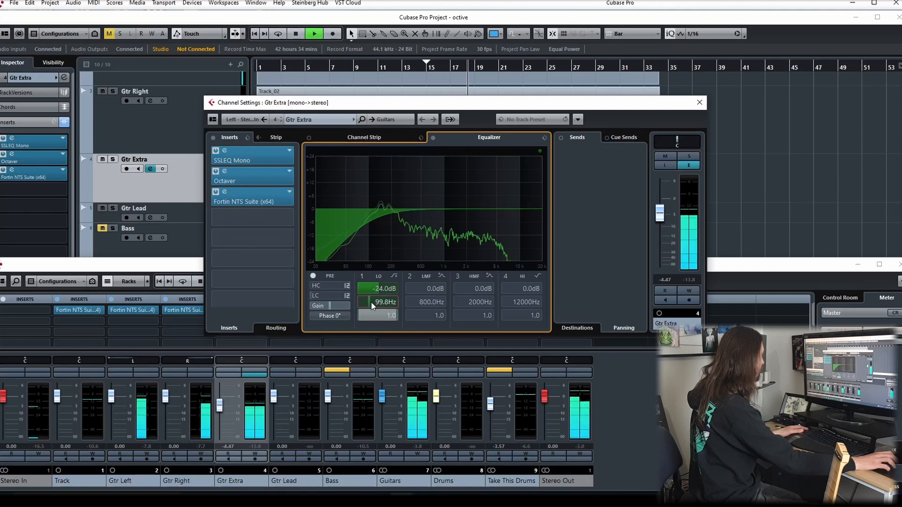
left_click_drag(373, 314, 399, 313)
scroll(375, 302, "up", 12)
scroll(374, 302, "down", 8)
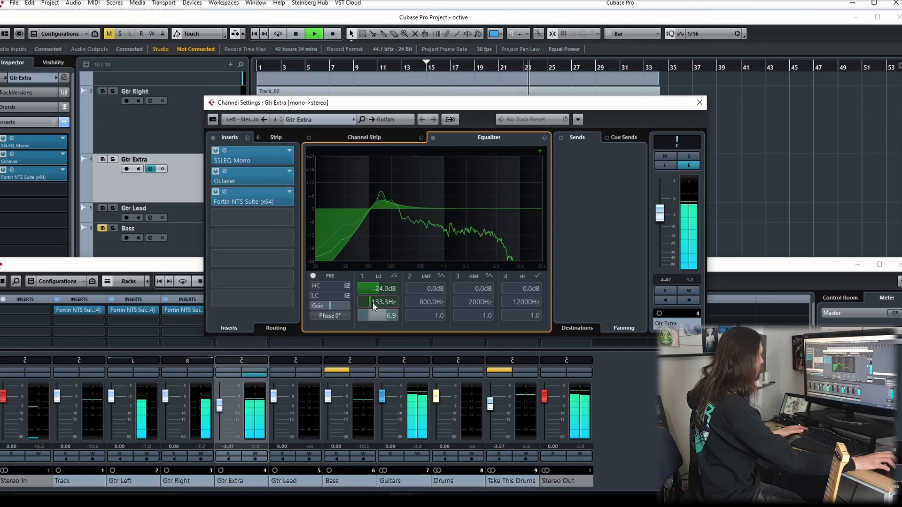
scroll(374, 302, "up", 6)
scroll(375, 302, "down", 2)
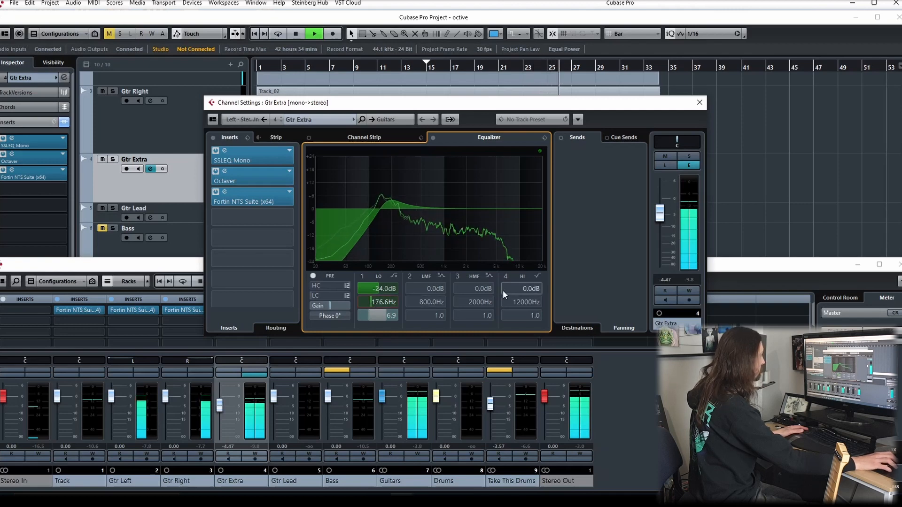
- Enable Gtr Extra's high equalizer band as Low Pass II at 5951 Hz, -24 dB and Q 5.2
left_click(505, 276)
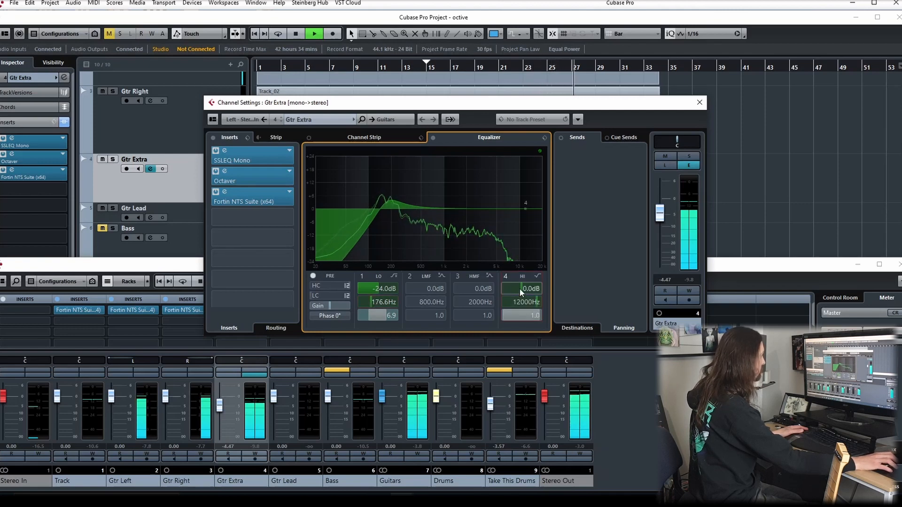
left_click_drag(526, 210, 497, 275)
left_click(538, 276)
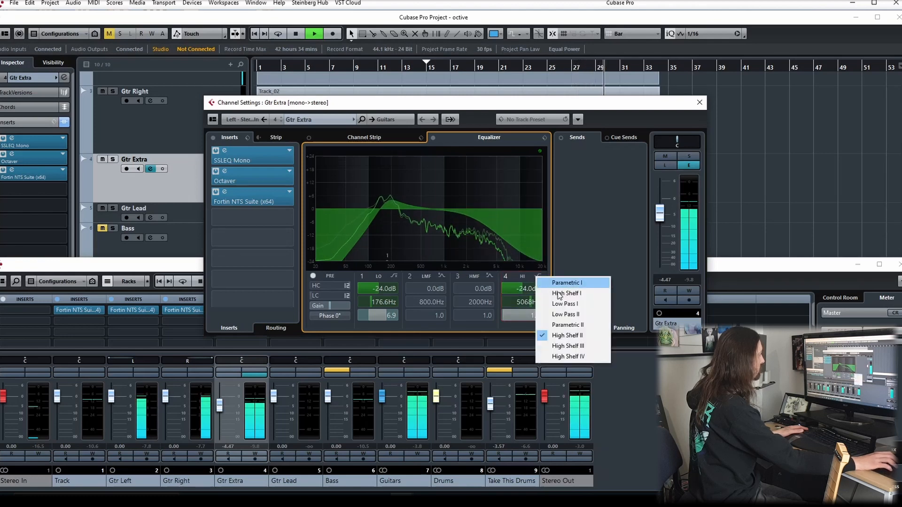
left_click(566, 314)
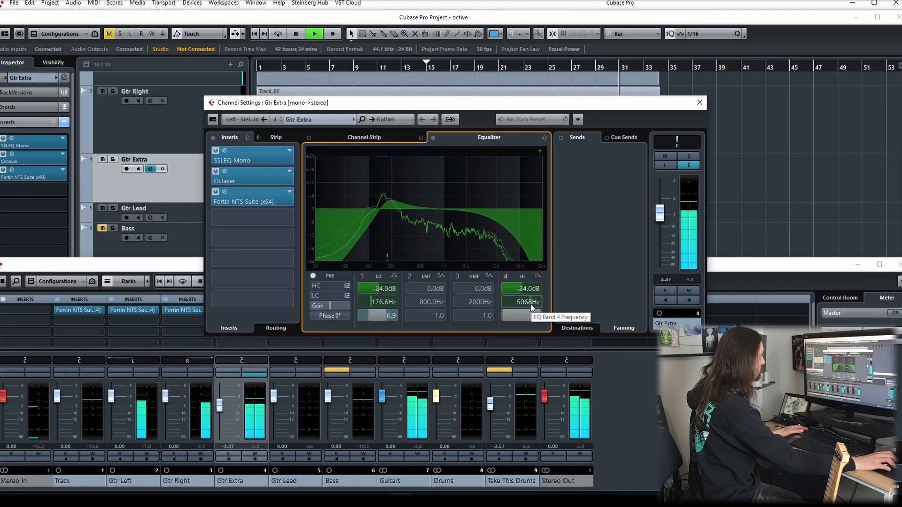
left_click_drag(497, 259, 503, 261)
key("space")
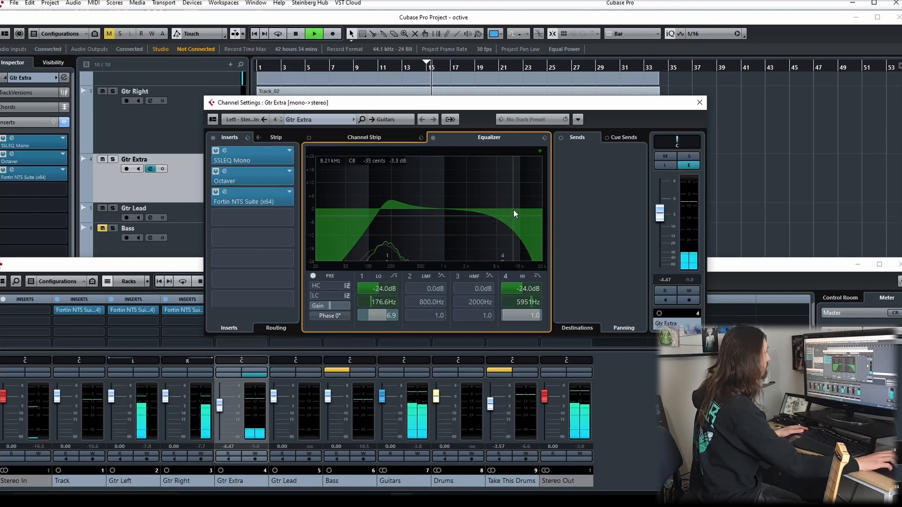
key("space")
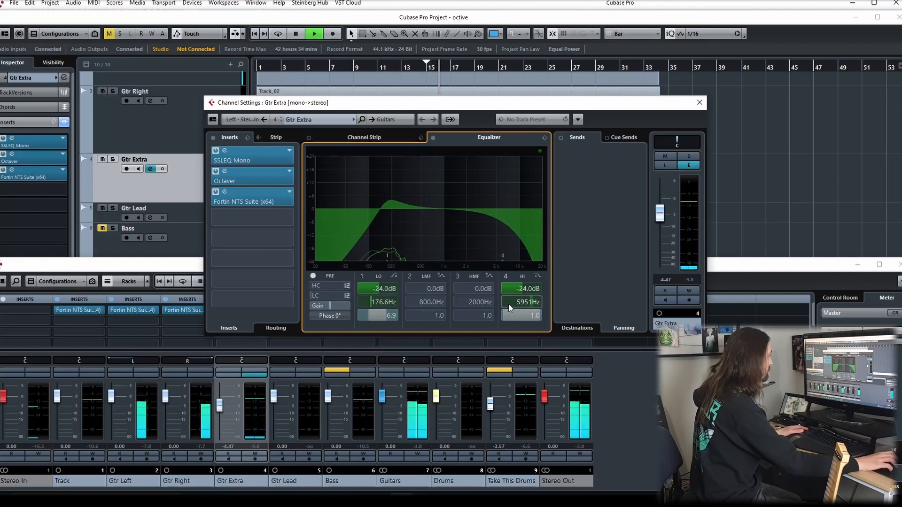
left_click_drag(527, 317, 542, 315)
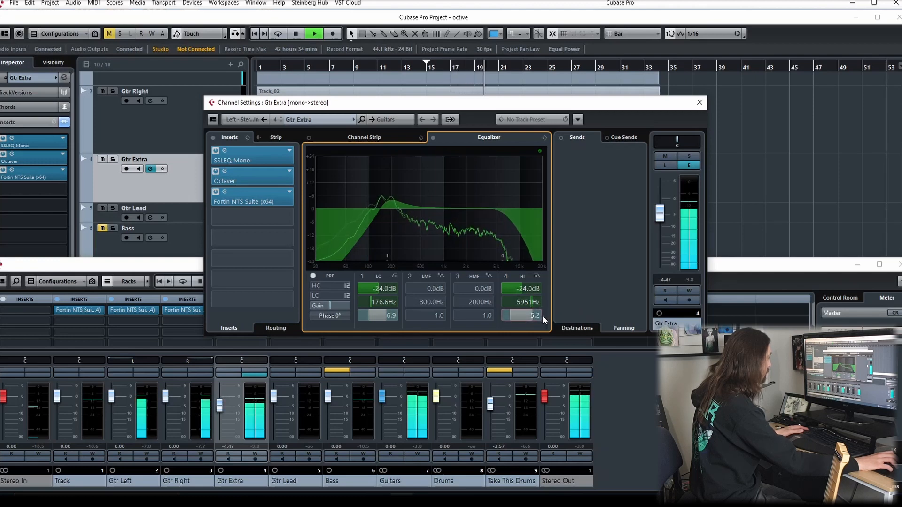
- Solo Gtr Extra and compare its low equalizer band off and on, trying a lower Q before restoring it to 6.9
left_click(684, 157)
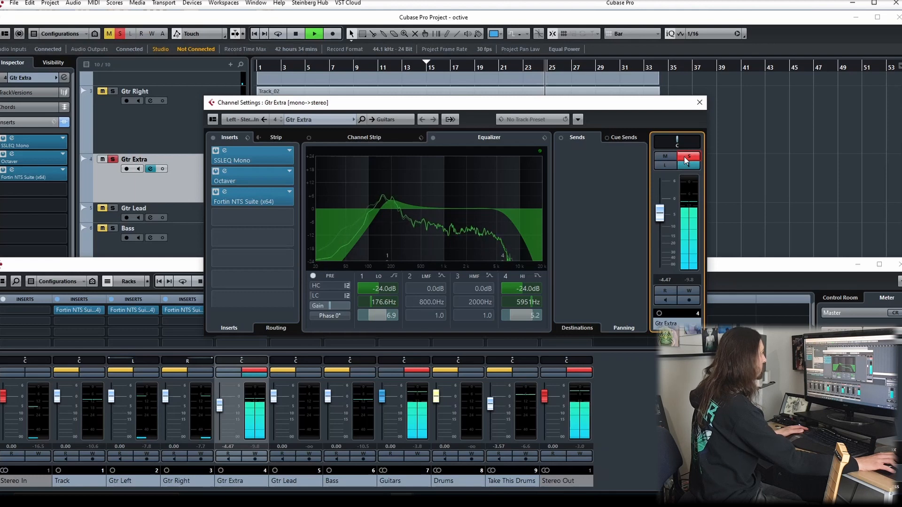
left_click(361, 277)
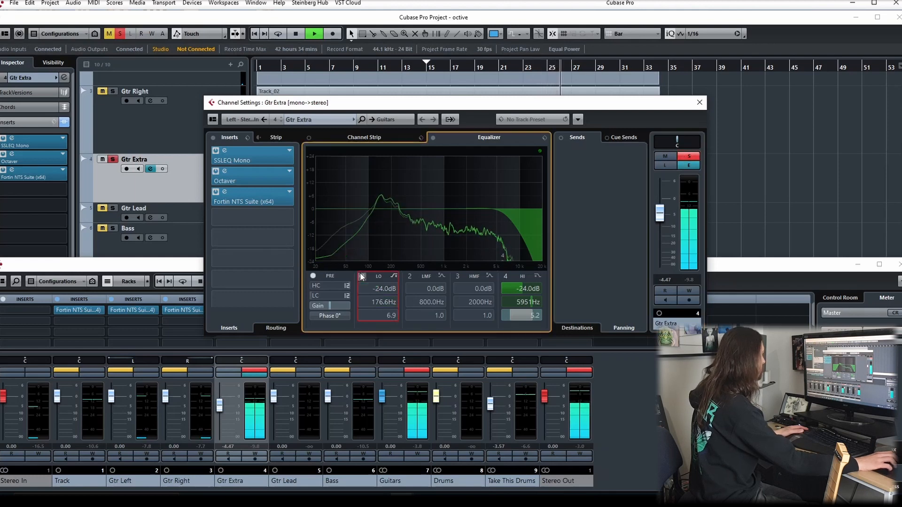
left_click(362, 277)
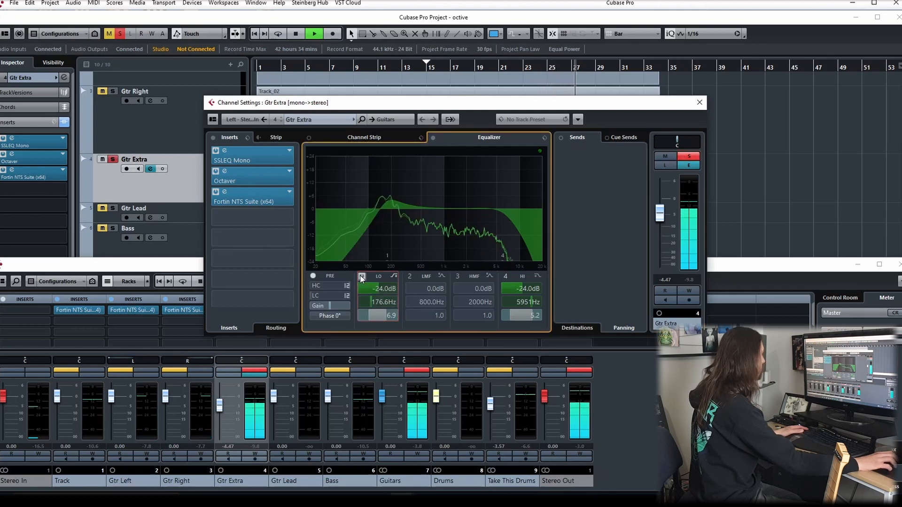
left_click(361, 277)
left_click(362, 277)
left_click_drag(378, 315, 373, 316)
left_click(361, 277)
left_click(362, 276)
left_click(362, 277)
left_click(362, 277)
left_click_drag(372, 314, 382, 317)
key("space")
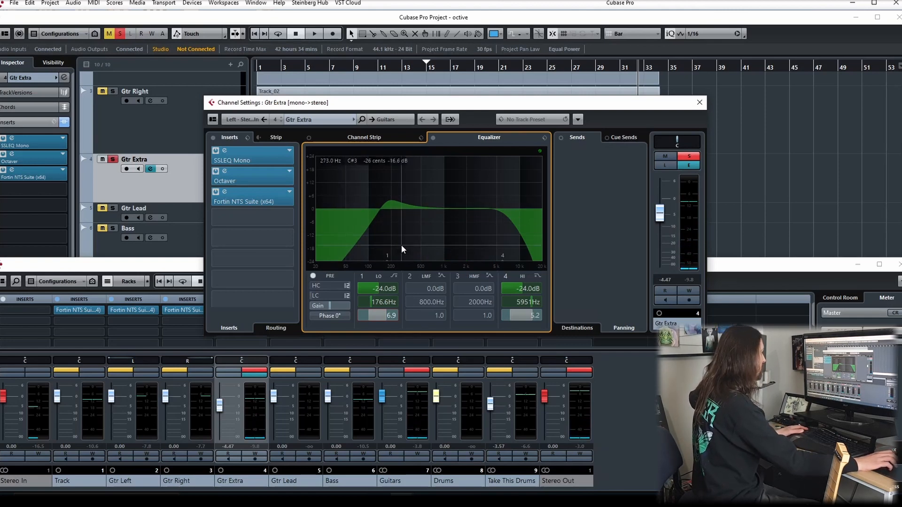
- Play the soloed Gtr Extra from about bar 18 and compare its high equalizer band off and on
key("space")
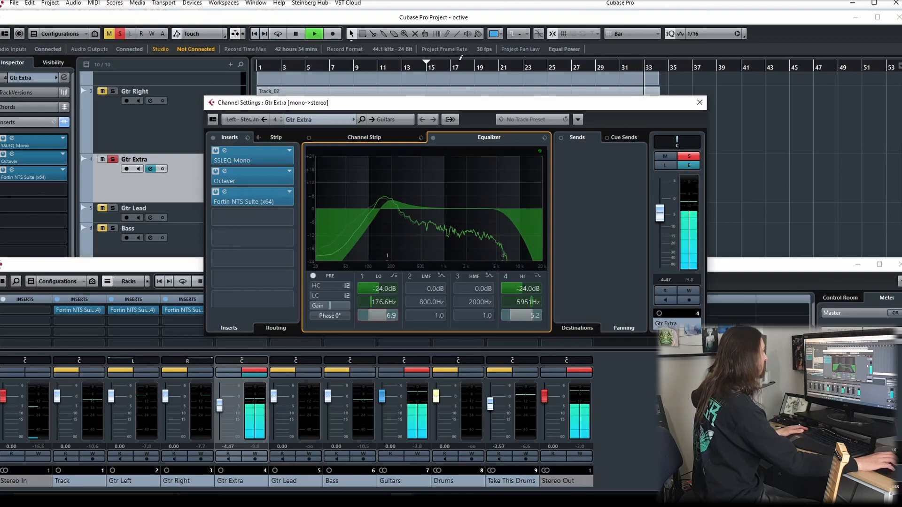
left_click(457, 79)
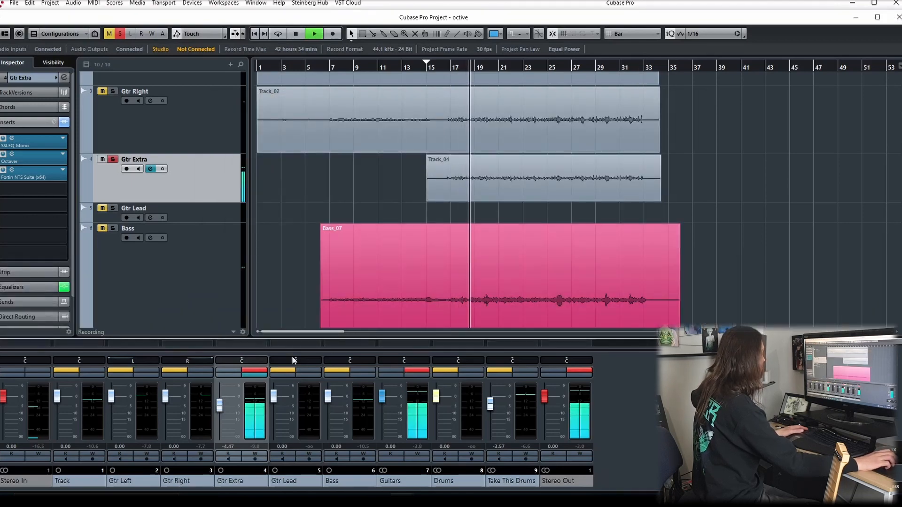
left_click(262, 376)
left_click(262, 376)
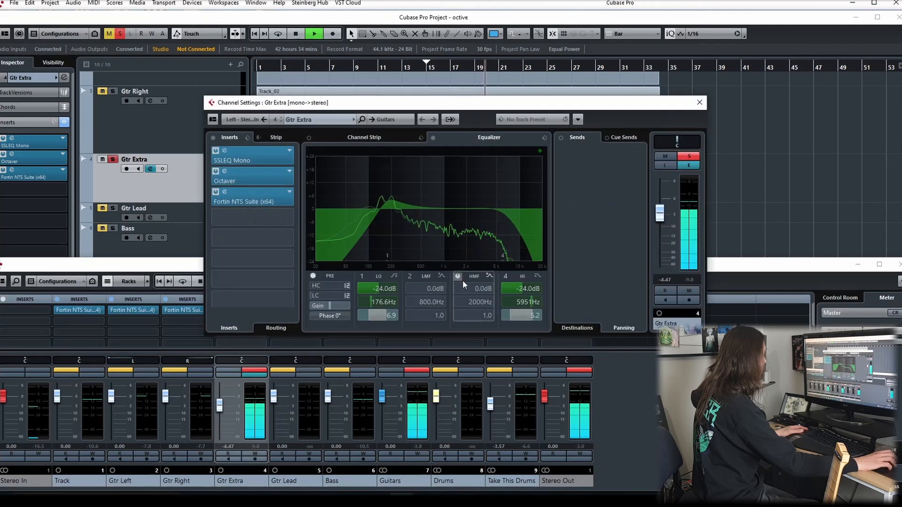
key("space")
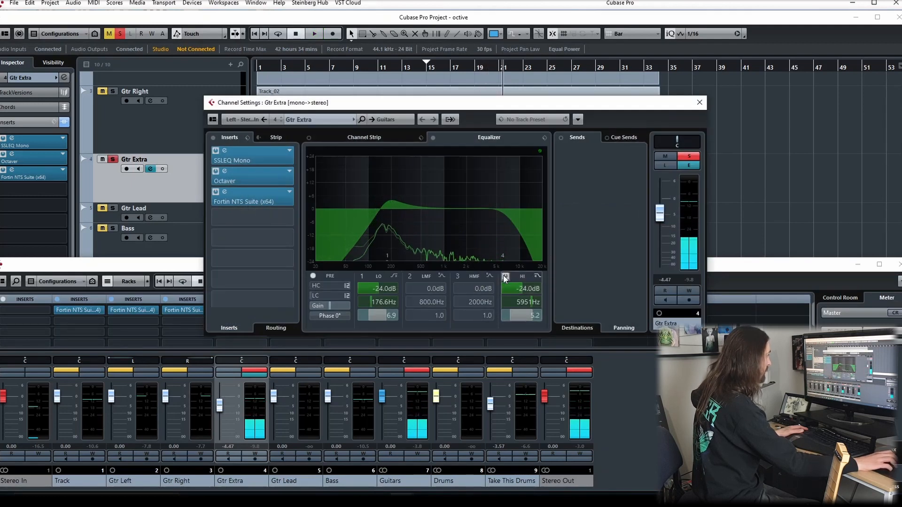
left_click(505, 277)
key("space")
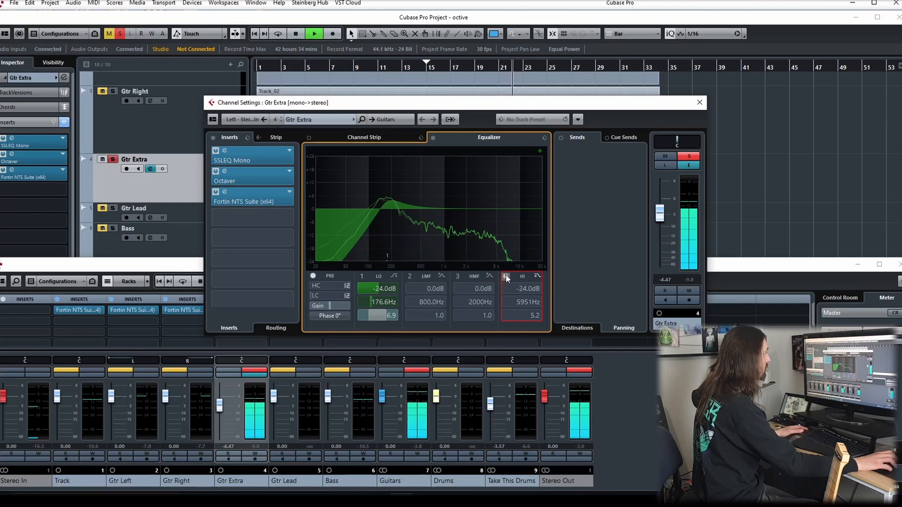
left_click(505, 276)
left_click(505, 277)
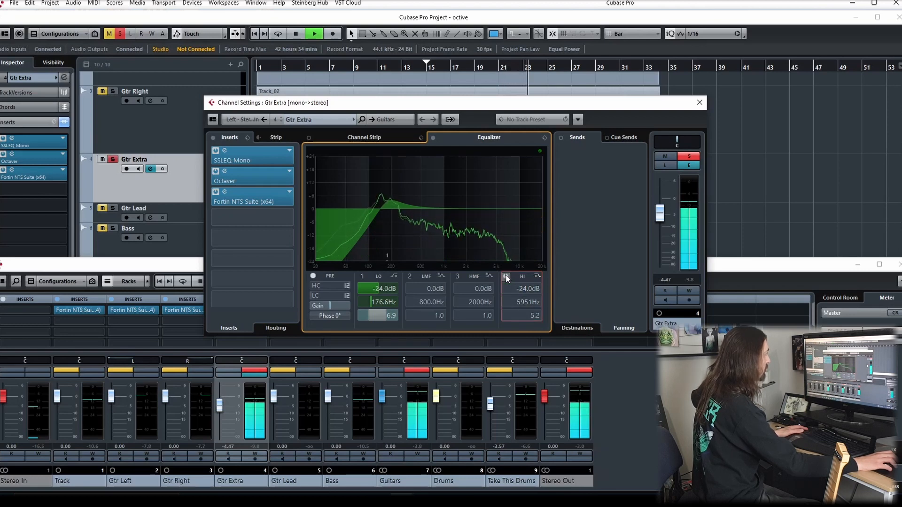
left_click(505, 276)
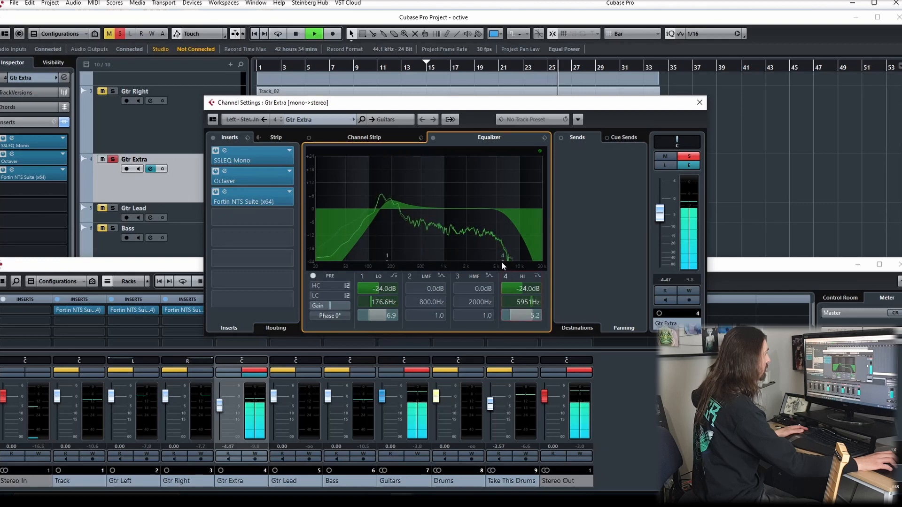
- Lower the frequency of Gtr Extra's high equalizer band to 4253 Hz and close its channel settings
left_click_drag(500, 260, 490, 263)
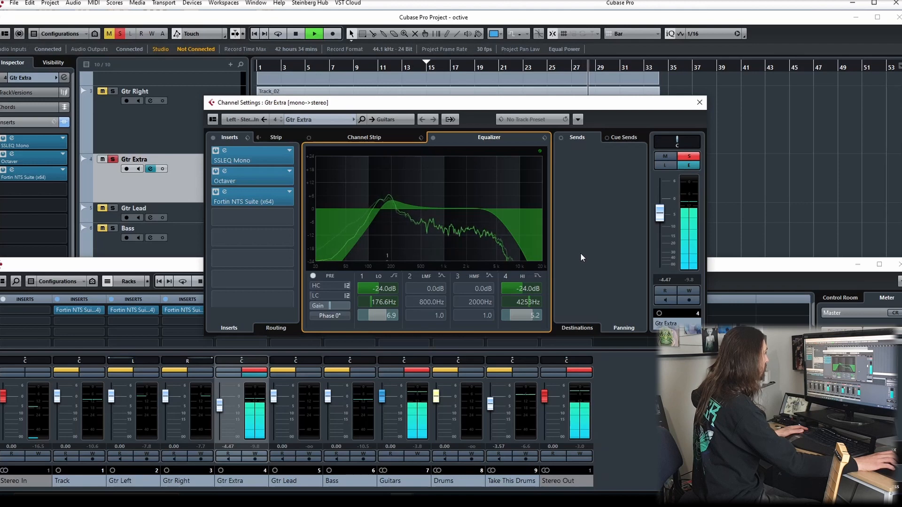
key("space")
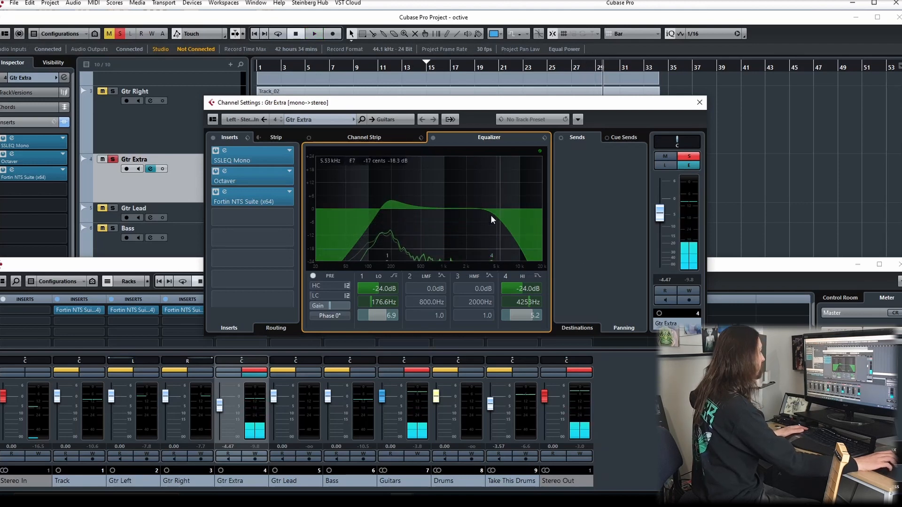
left_click(699, 102)
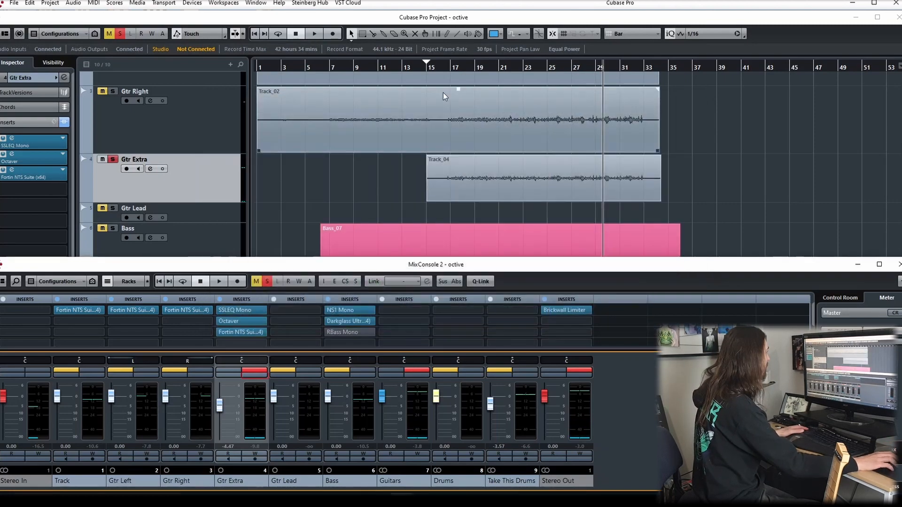
- Play from about bar 16 and add Gtr Right and Gtr Left to the solo alongside Gtr Extra
left_click(440, 68)
key("space")
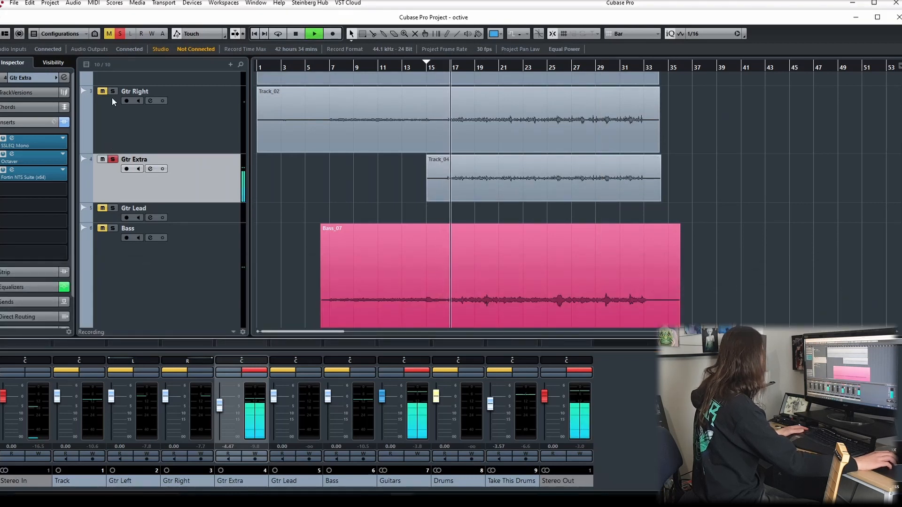
left_click(112, 91)
scroll(120, 110, "up", 2)
left_click(113, 126)
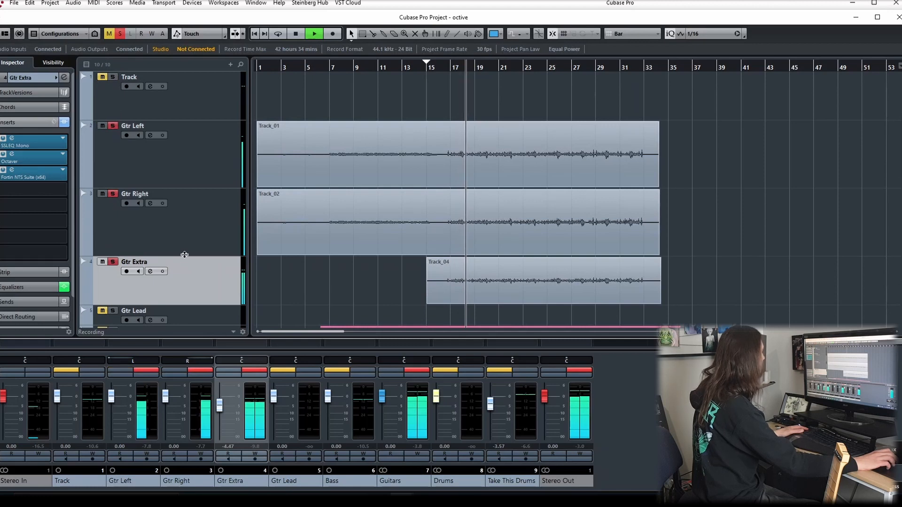
scroll(324, 272, "down", 1)
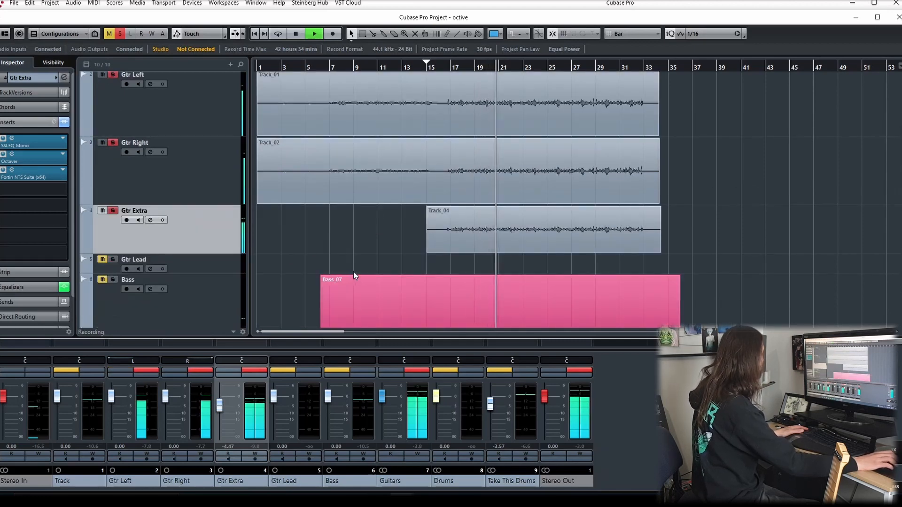
- Enable the low equalizer band of Gtr Left as High Pass II at 110.4 Hz and -23.6 dB
left_click(204, 120)
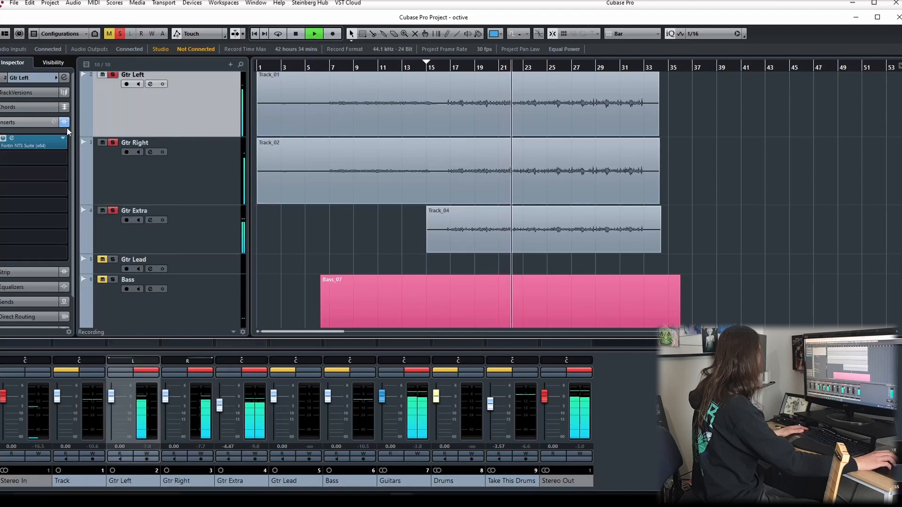
left_click(64, 77)
key("space")
left_click(361, 276)
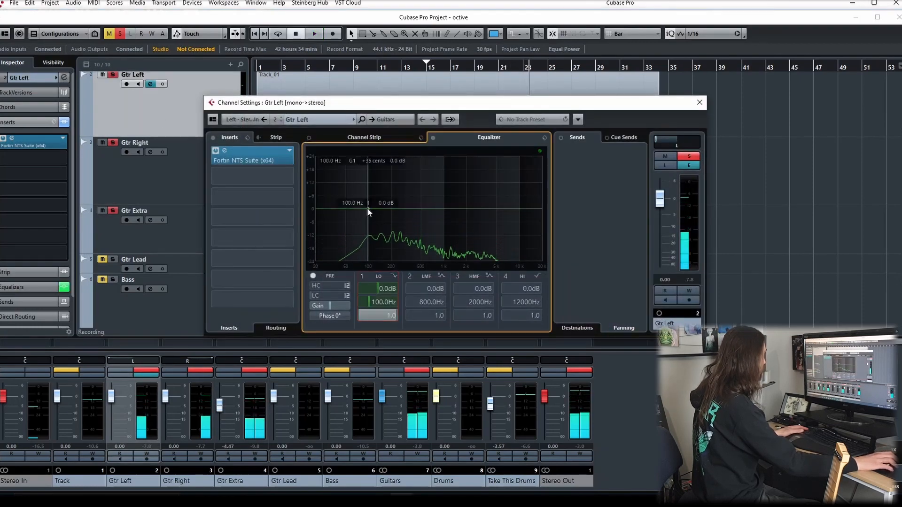
left_click_drag(367, 207, 362, 264)
key("space")
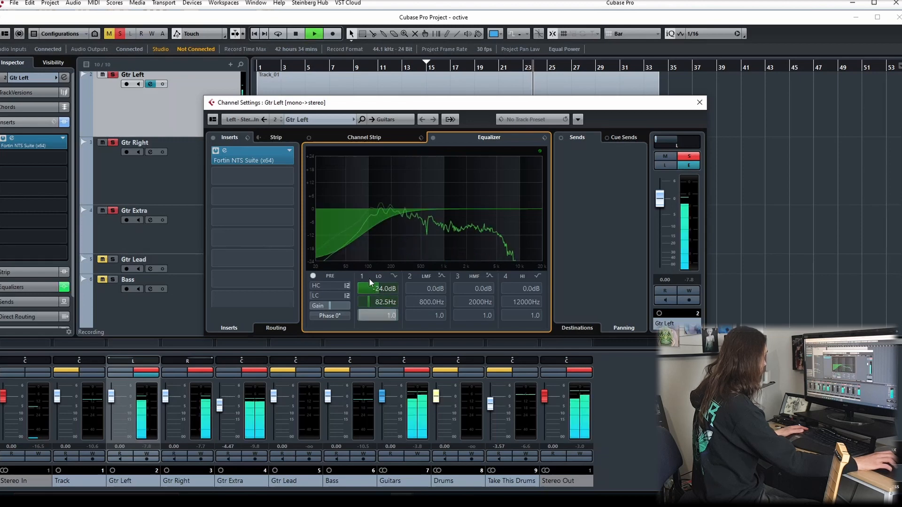
left_click(394, 277)
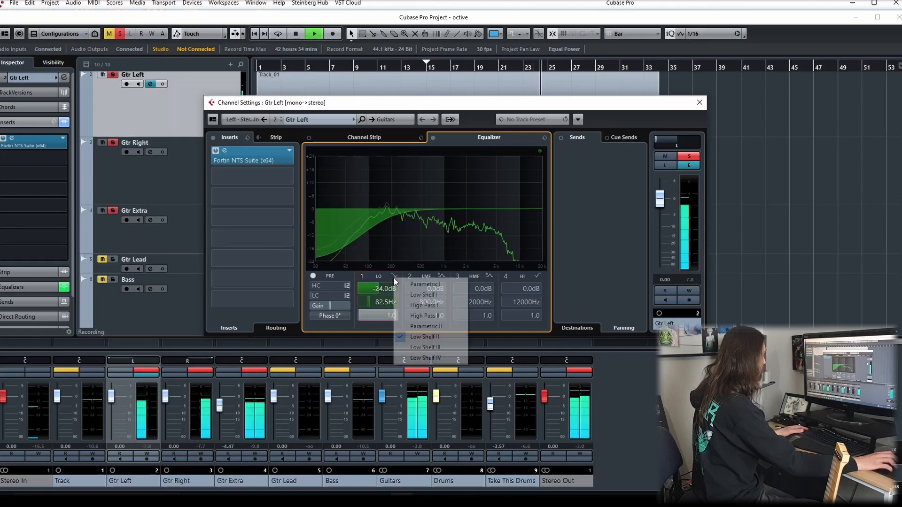
left_click(416, 316)
left_click_drag(360, 258, 371, 261)
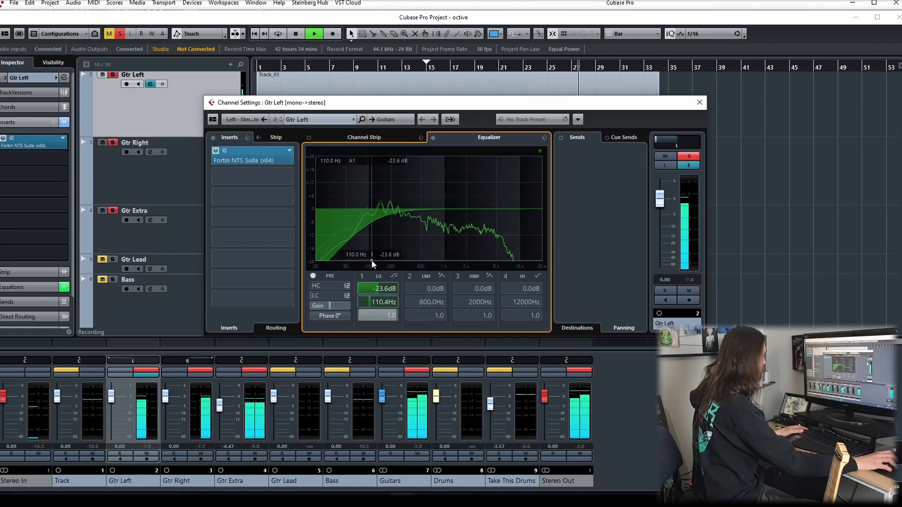
- Compare Gtr Left with its low equalizer band off and on, and clear the solo from all guitar tracks
left_click(362, 276)
left_click(362, 276)
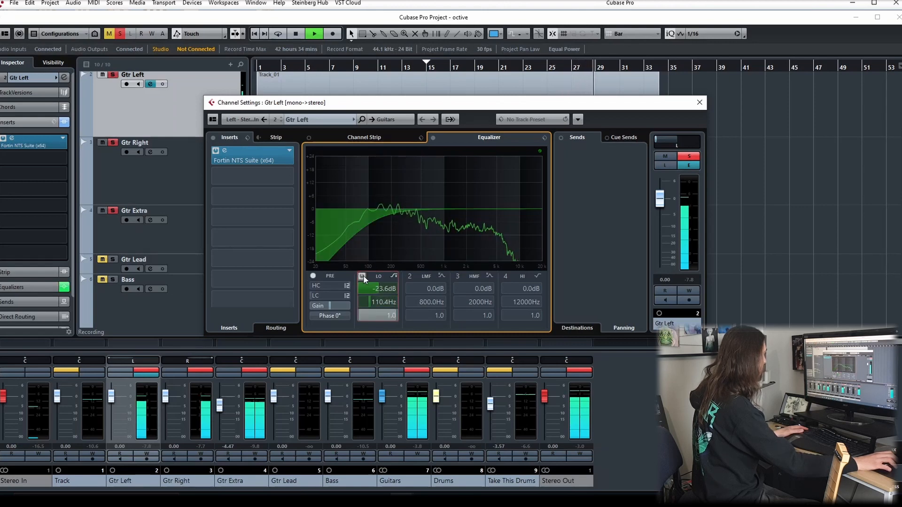
left_click(690, 157)
left_click(690, 159)
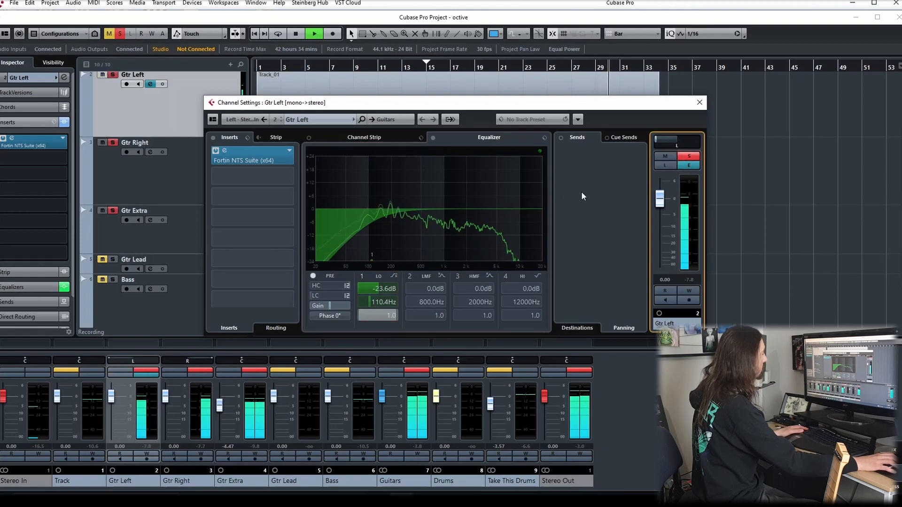
left_click(425, 374)
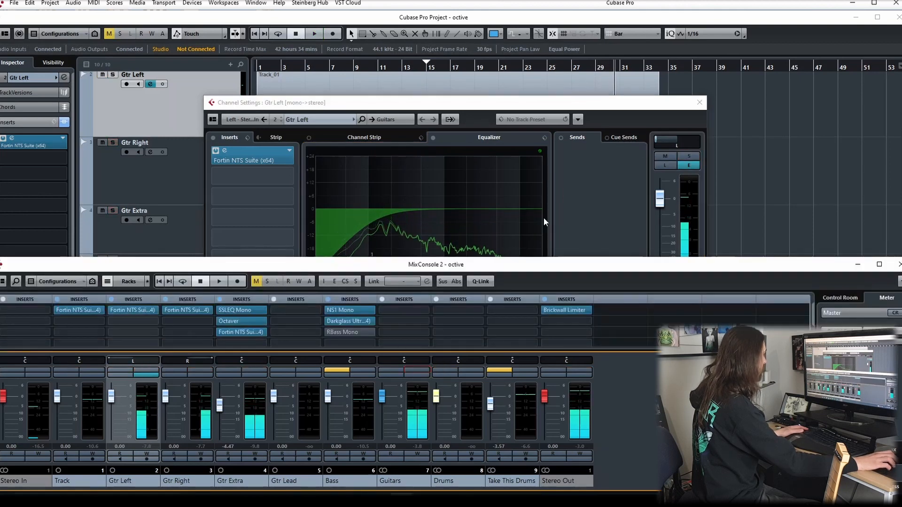
- Solo Gtr Left and play it, comparing the sound with its low equalizer band off and on
left_click(689, 157)
key("space")
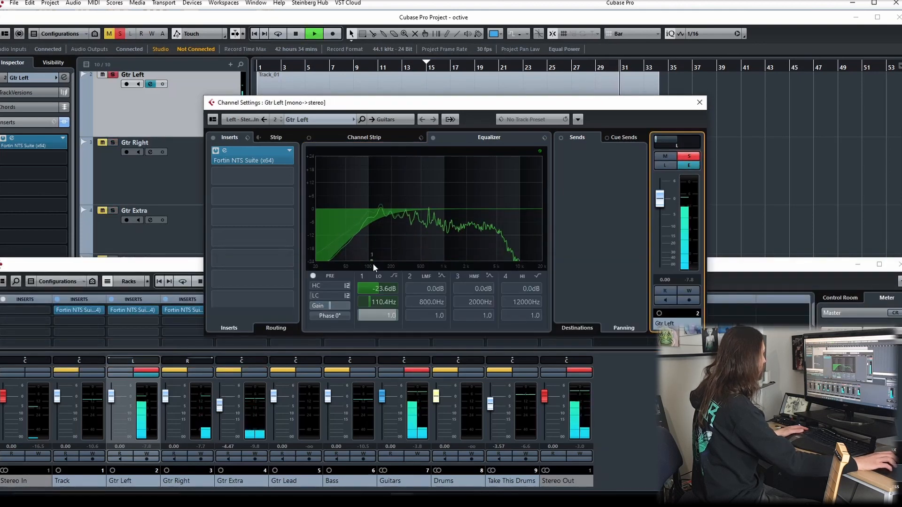
left_click(362, 276)
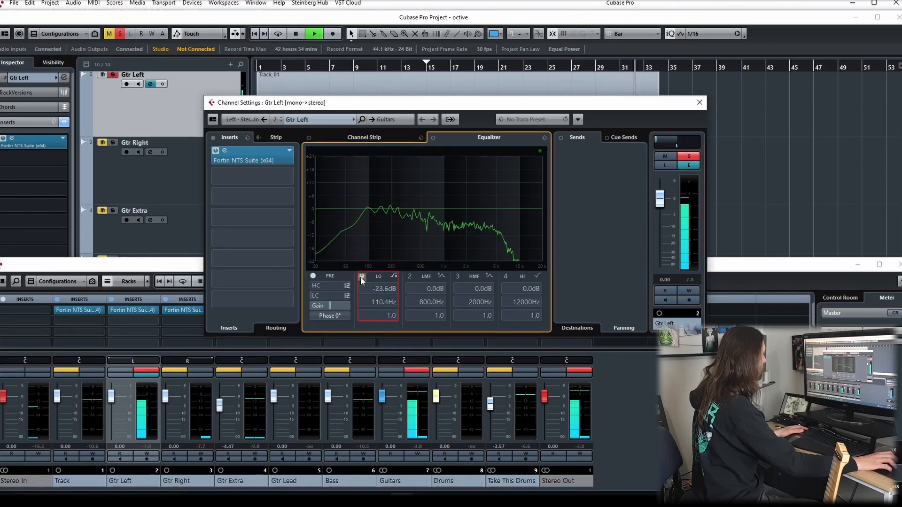
left_click(362, 277)
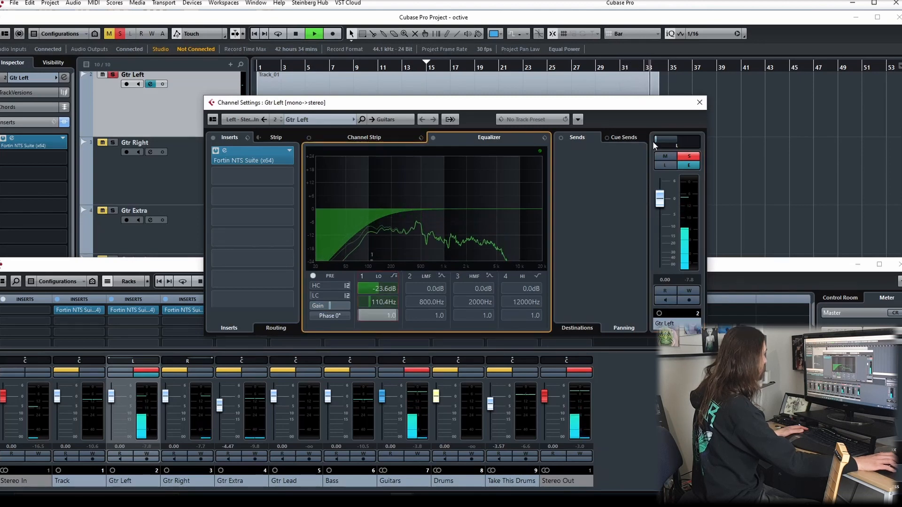
- Replay Gtr Left from about bar 17, compare its low-band filter off and on again, and close its channel settings
left_click(449, 69)
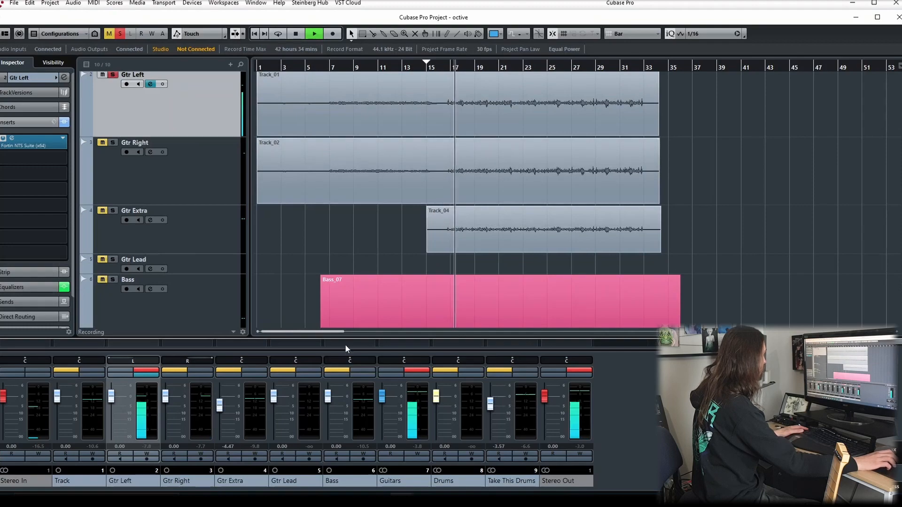
left_click(151, 375)
left_click(151, 375)
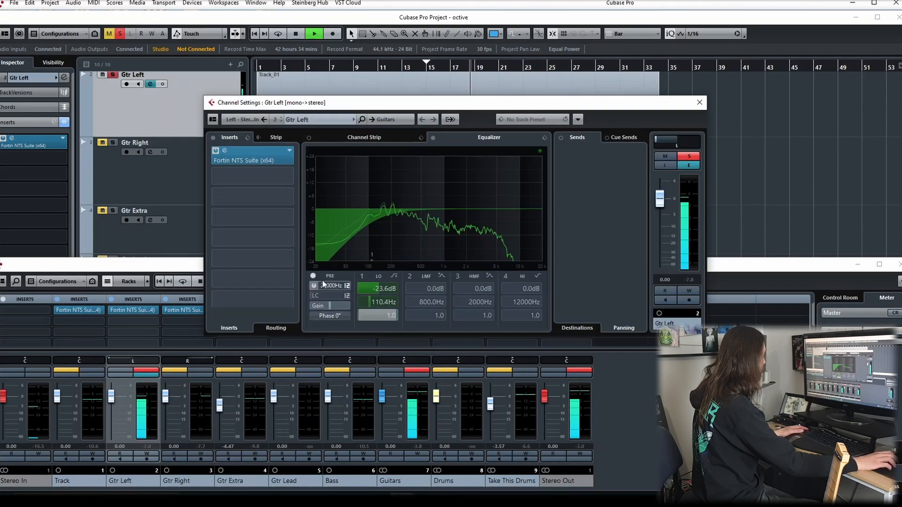
left_click(361, 277)
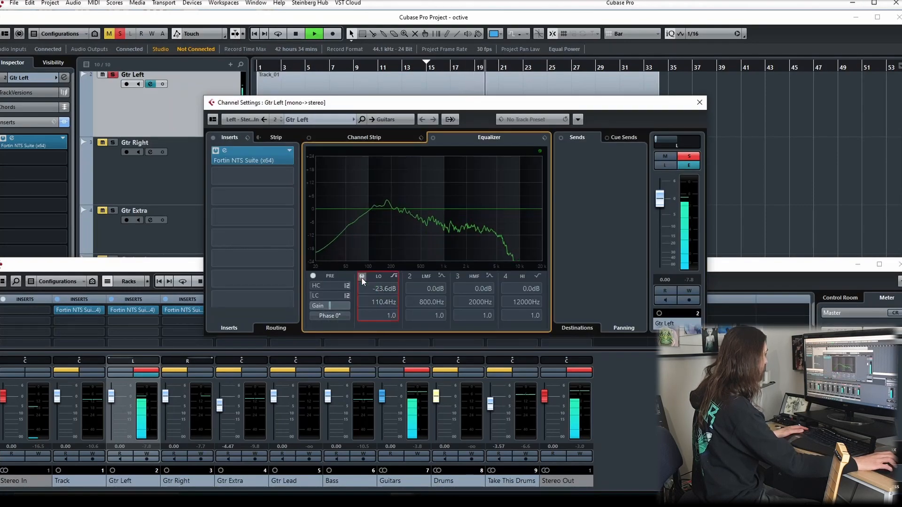
left_click(361, 276)
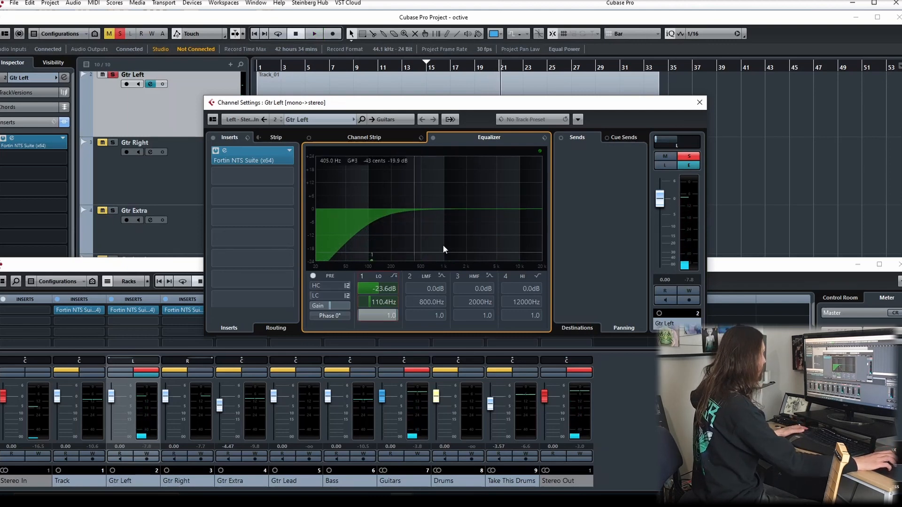
left_click(698, 103)
- Add Gtr Right to the solo and set its low equalizer band frequency to 110.4 Hz
left_click(192, 176)
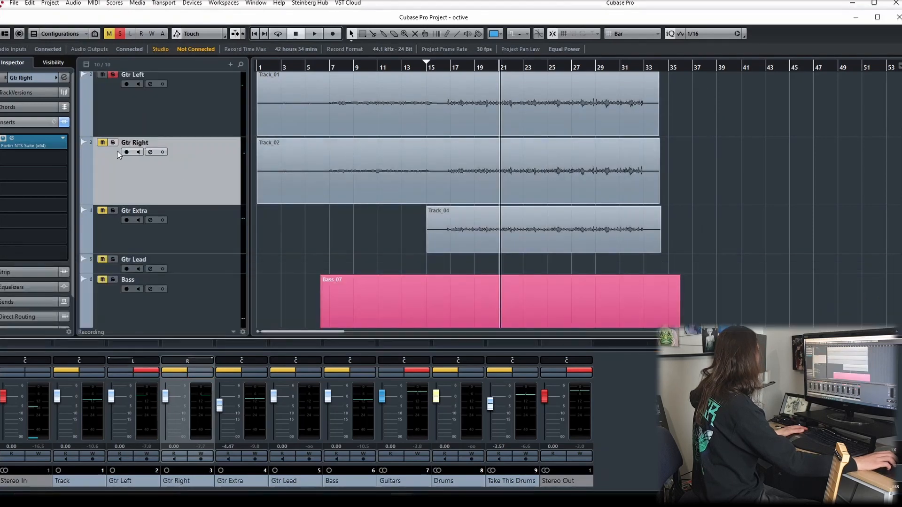
left_click(63, 78)
double_click(382, 302)
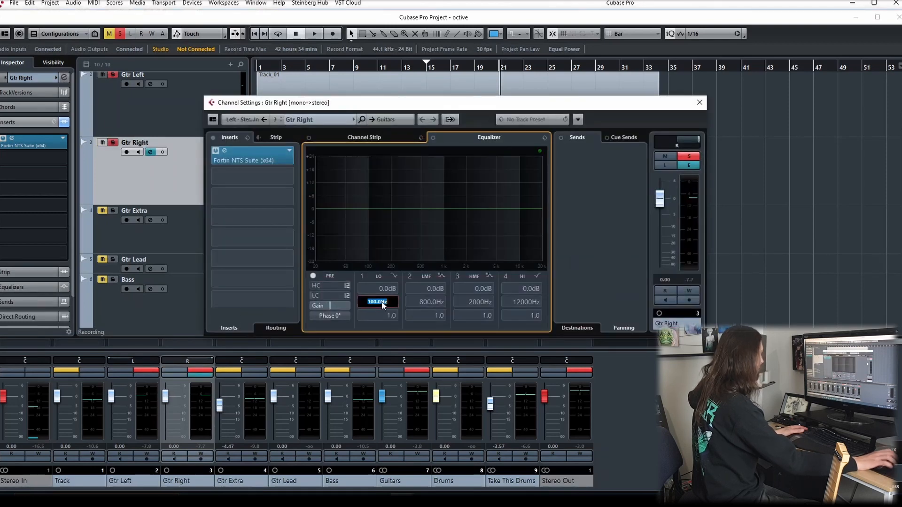
type("1103")
key("BackSpace")
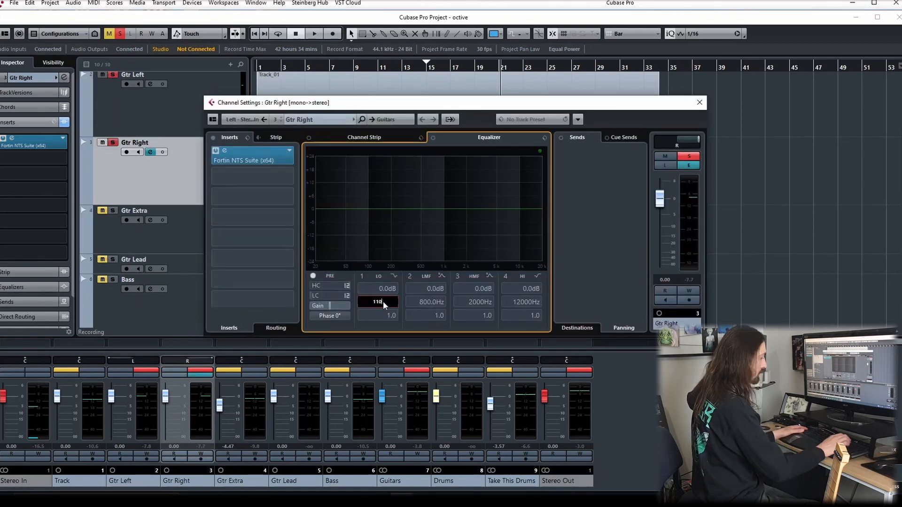
key("BackSpace")
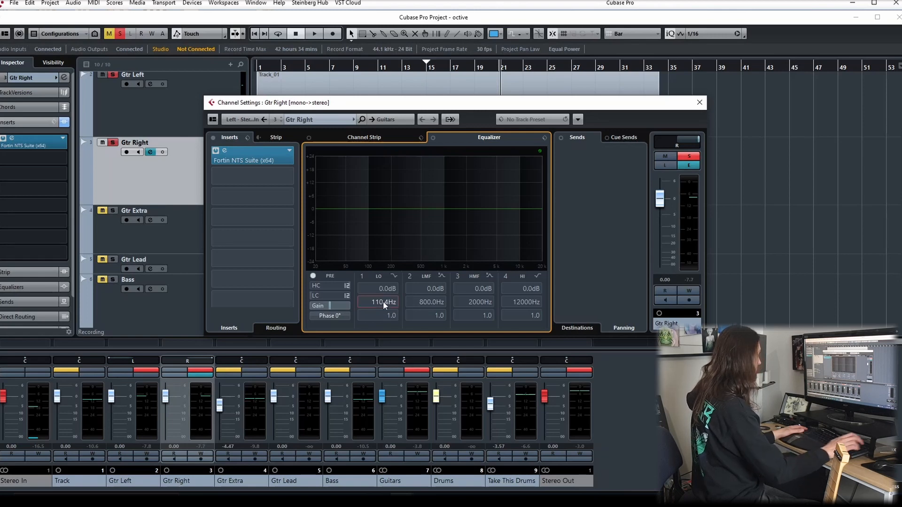
- Change Gtr Right's low equalizer band to High Pass II and lower its gain to -24.0 dB
left_click(393, 276)
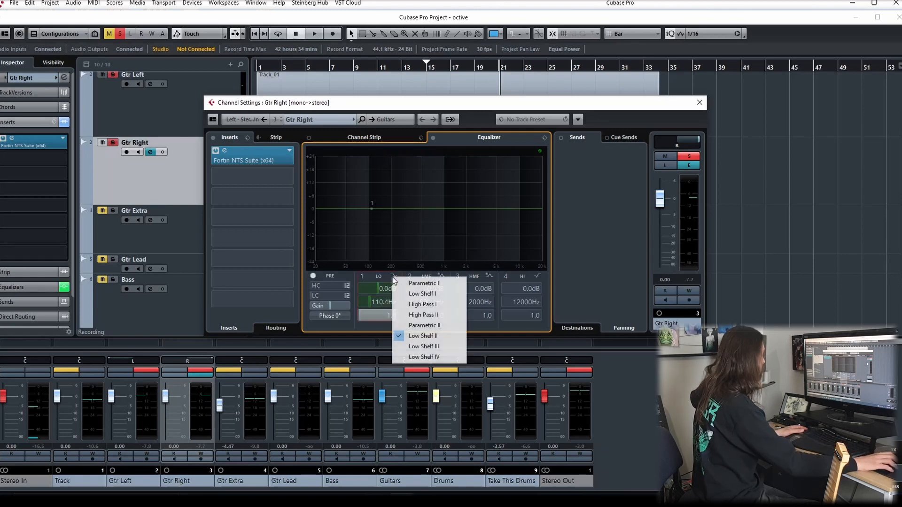
left_click(413, 316)
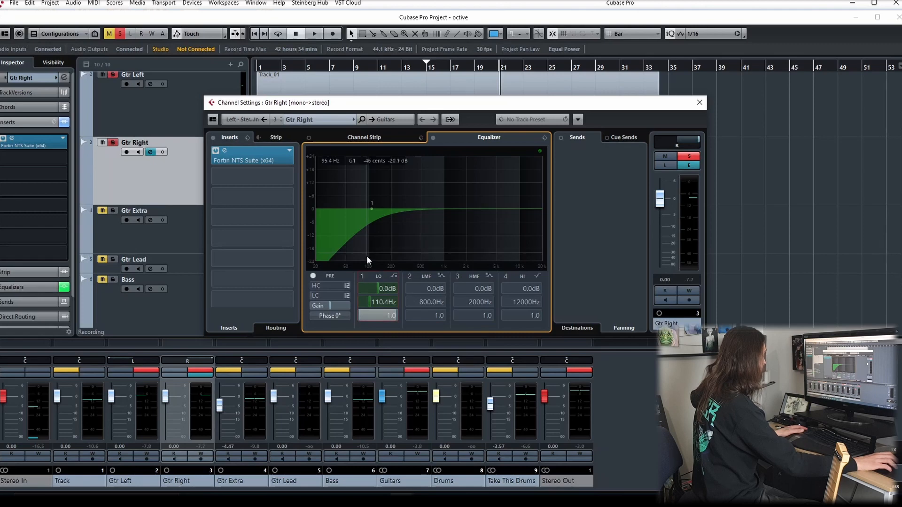
left_click_drag(371, 209, 370, 274)
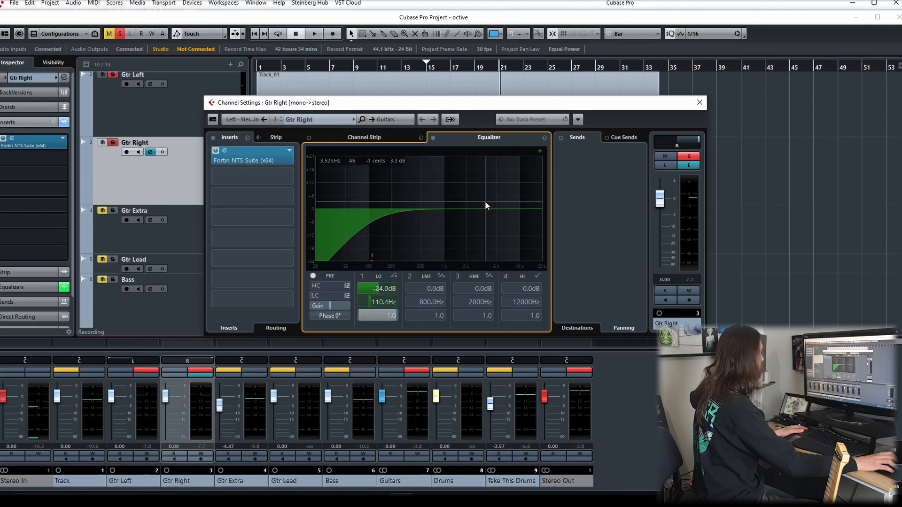
- Play both main guitars, compare Gtr Right's low band off and on, and close its channel settings
key("space")
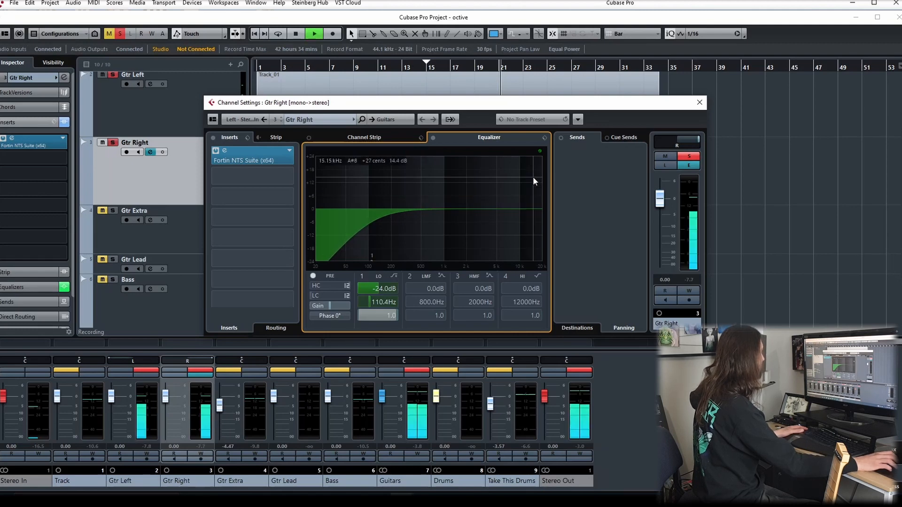
left_click(363, 275)
left_click(363, 275)
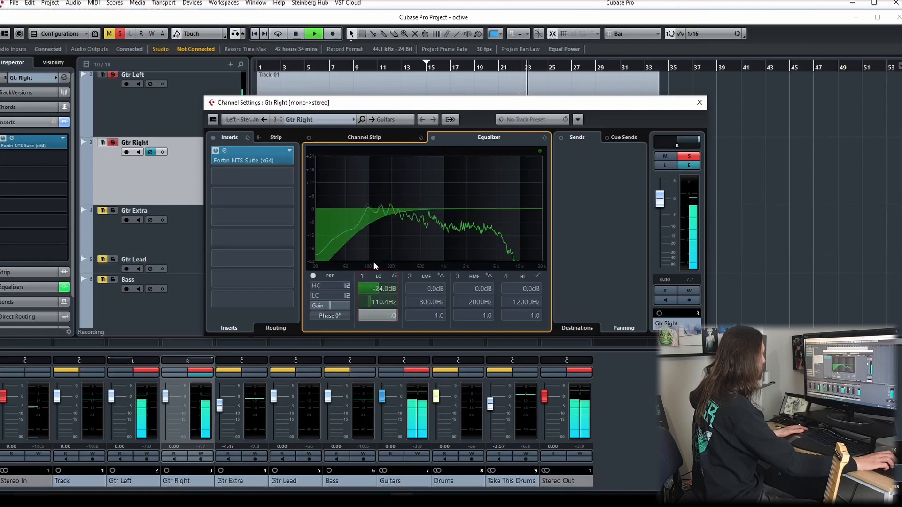
left_click(700, 102)
- Clear the guitar solos, unmute Bass and Take This Drums 150, and play the full mix from bar 15
left_click(416, 368)
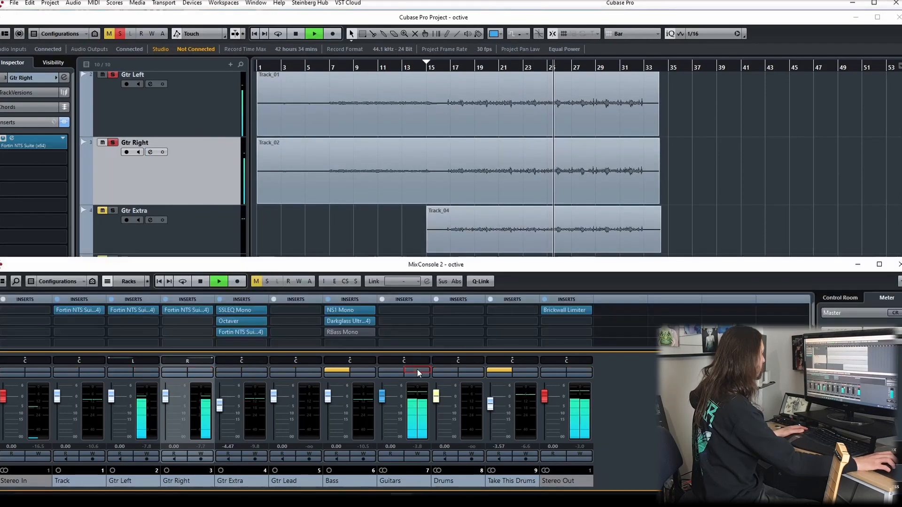
left_click(336, 369)
left_click(500, 370)
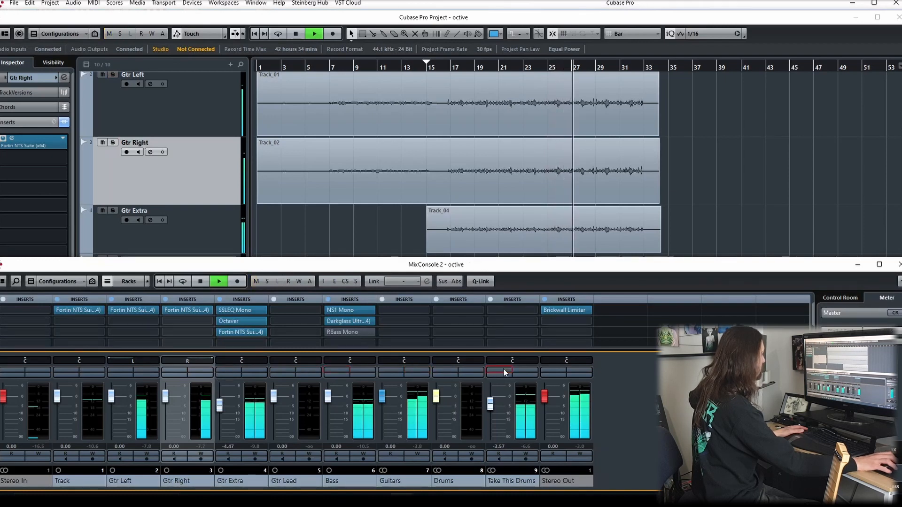
left_click(427, 66)
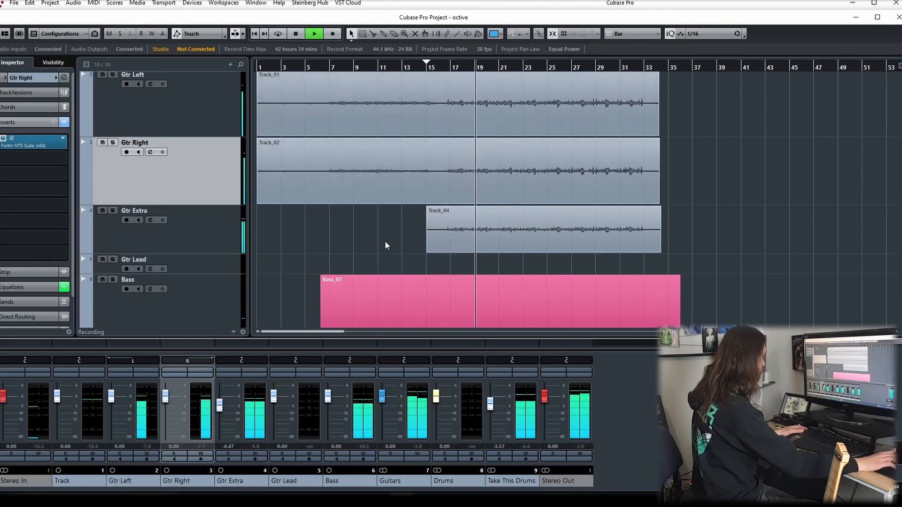
- Examine the Guitars group's equalizer spectrum during playback and close its channel settings
left_click(417, 375)
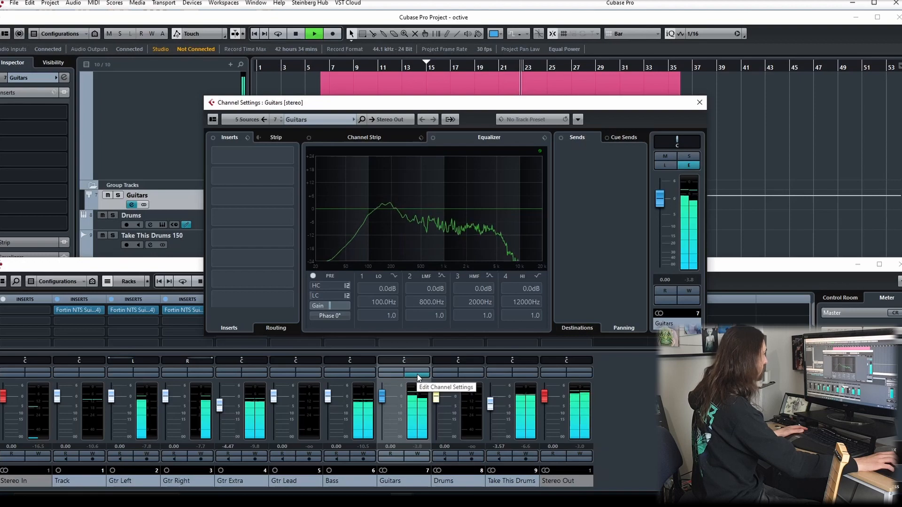
left_click(417, 376)
left_click(287, 133)
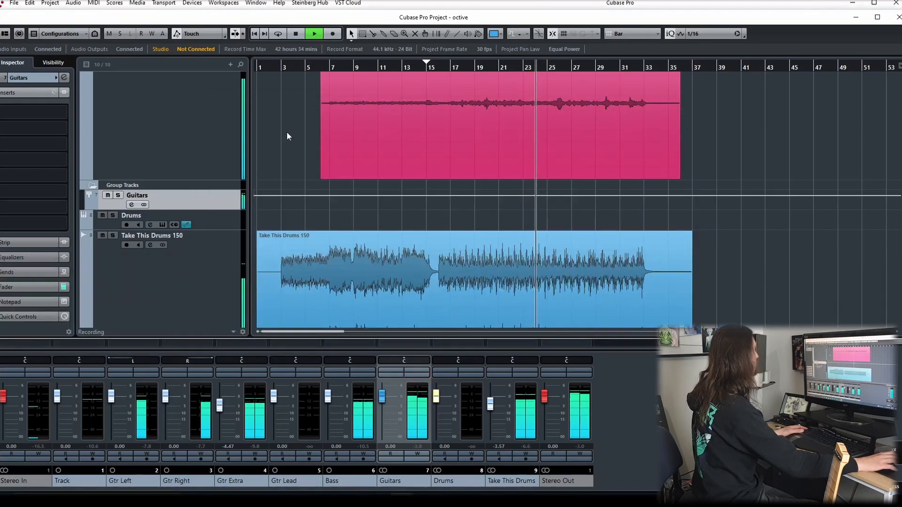
- Colour the Track_04 event on Gtr Extra red
scroll(288, 196, "up", 2)
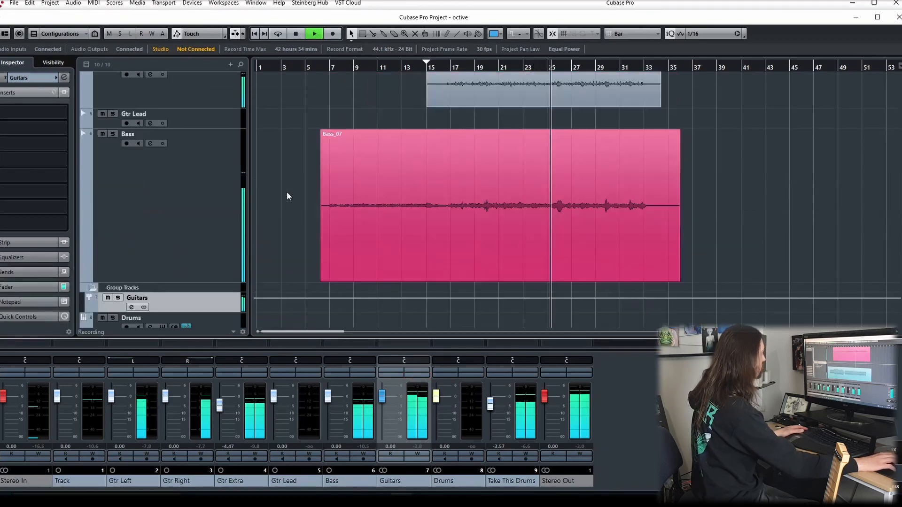
scroll(288, 197, "up", 4)
scroll(290, 197, "down", 1)
scroll(290, 198, "up", 1)
left_click(502, 301)
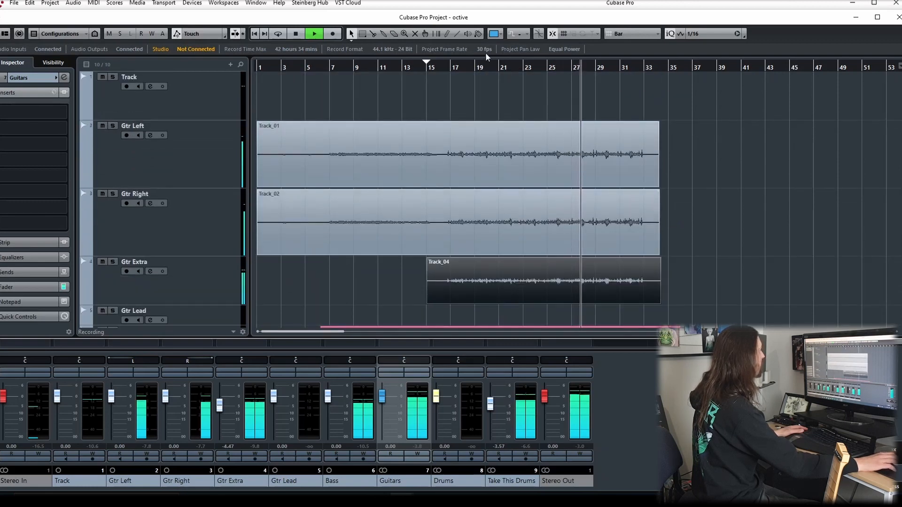
left_click(500, 33)
left_click(502, 57)
left_click(391, 302)
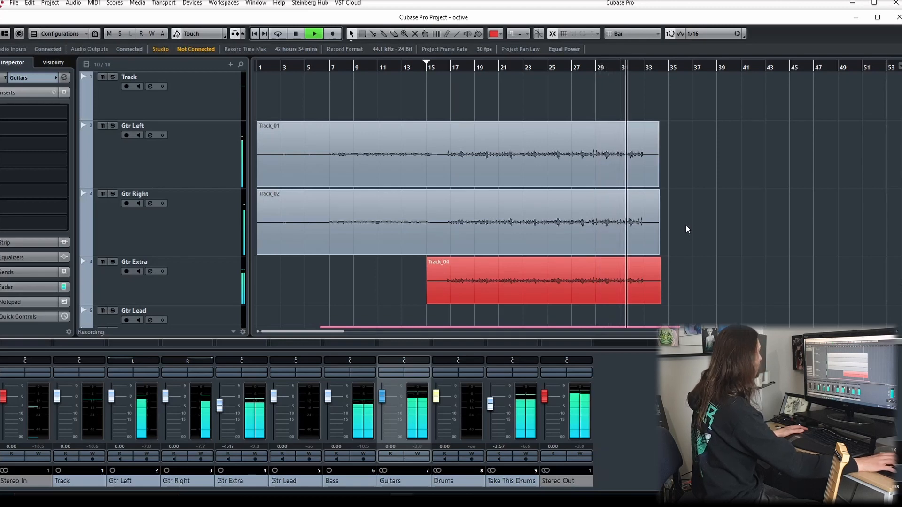
- Stop playback, listen to the full arrangement from bar 3 to the end of the guitar events, and stop
left_click(376, 128)
key("space")
left_click(318, 69)
left_click(281, 68)
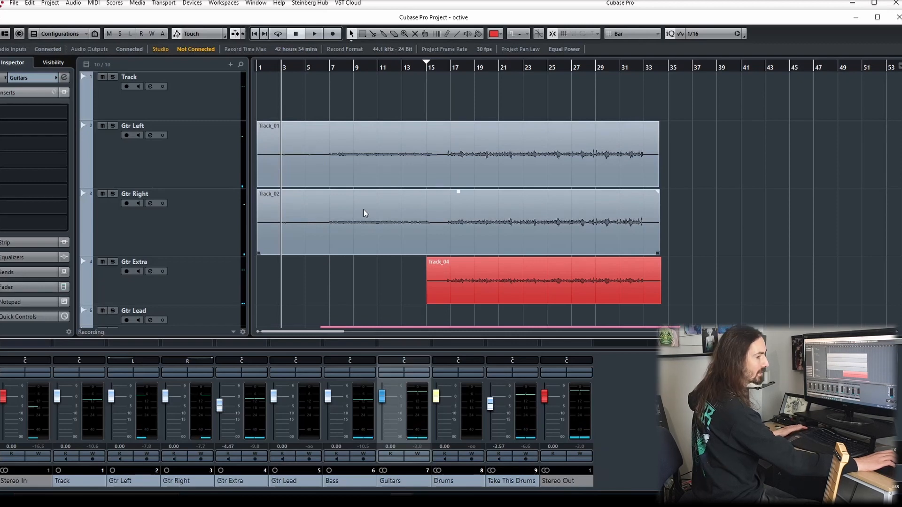
key("space")
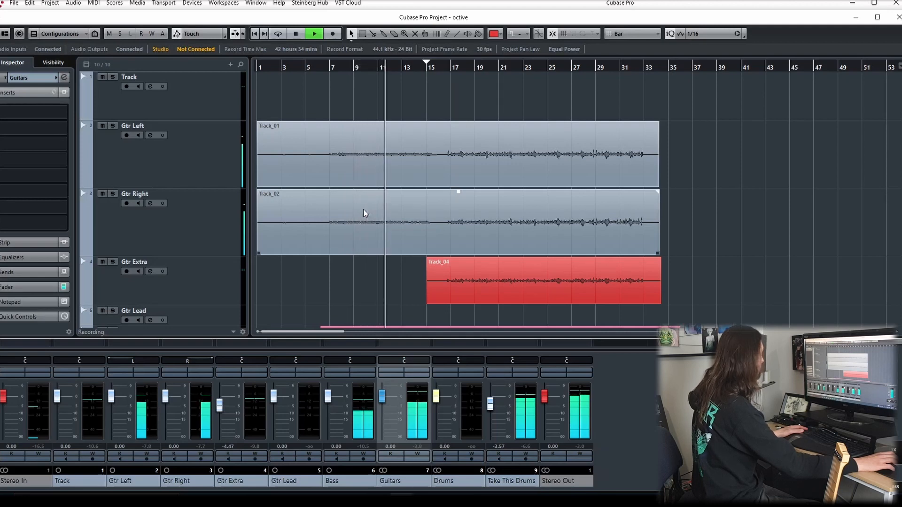
scroll(368, 255, "down", 3)
scroll(327, 221, "up", 3)
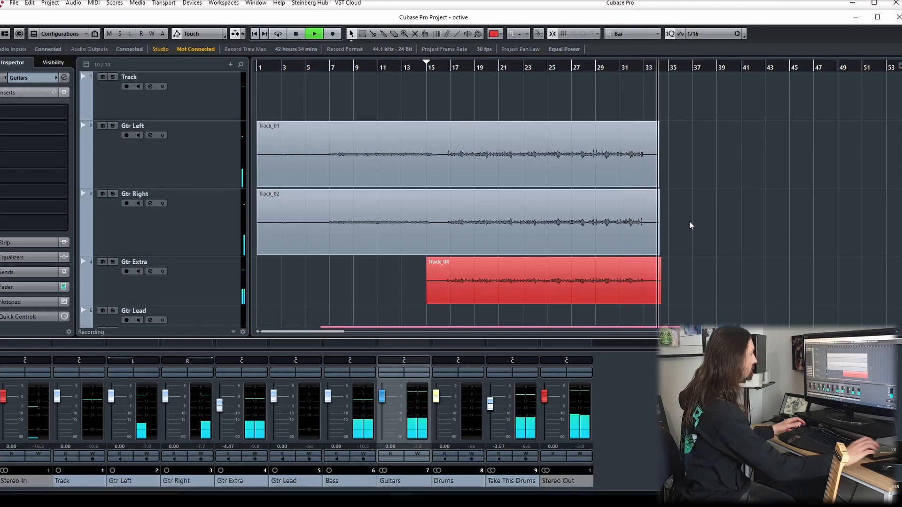
key("space")
- Open Gtr Left's Track_01 event in the Sample Editor, audition it from the event start, and close the editor
left_click(563, 171)
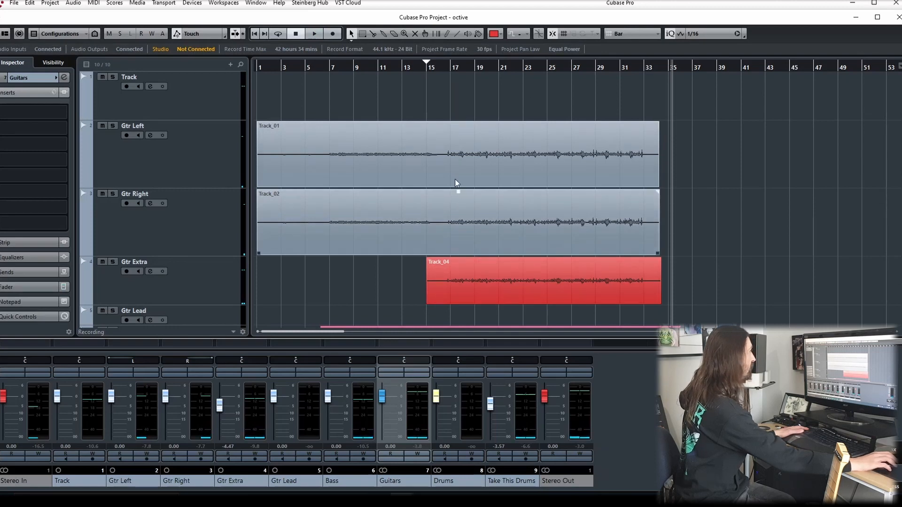
scroll(402, 218, "down", 4)
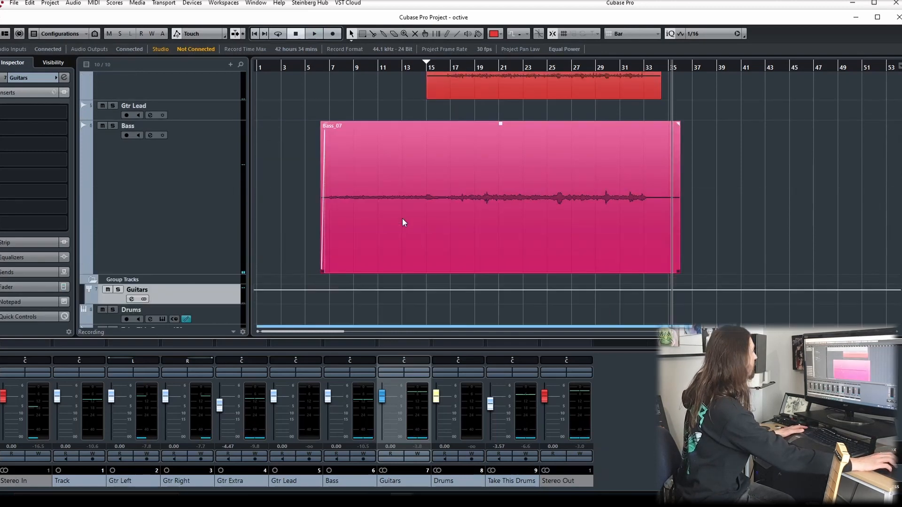
scroll(396, 232, "up", 4)
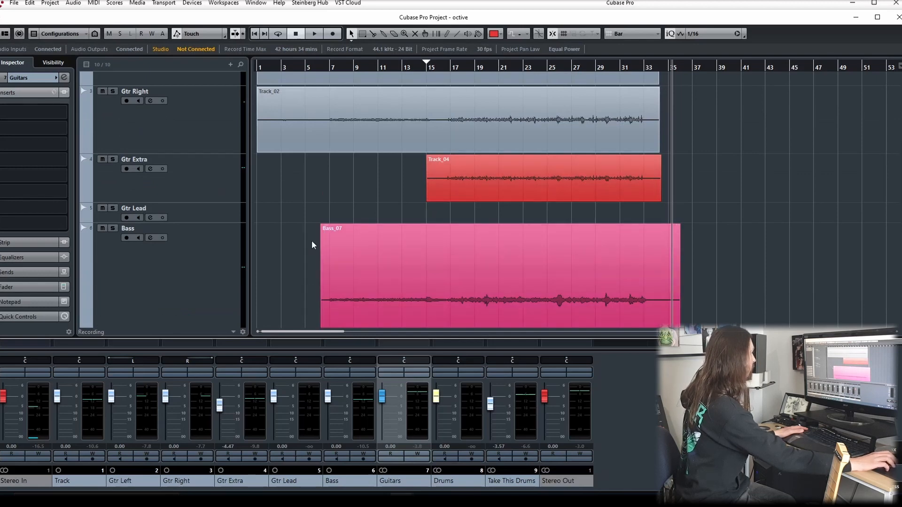
scroll(312, 244, "up", 3)
scroll(381, 277, "down", 2)
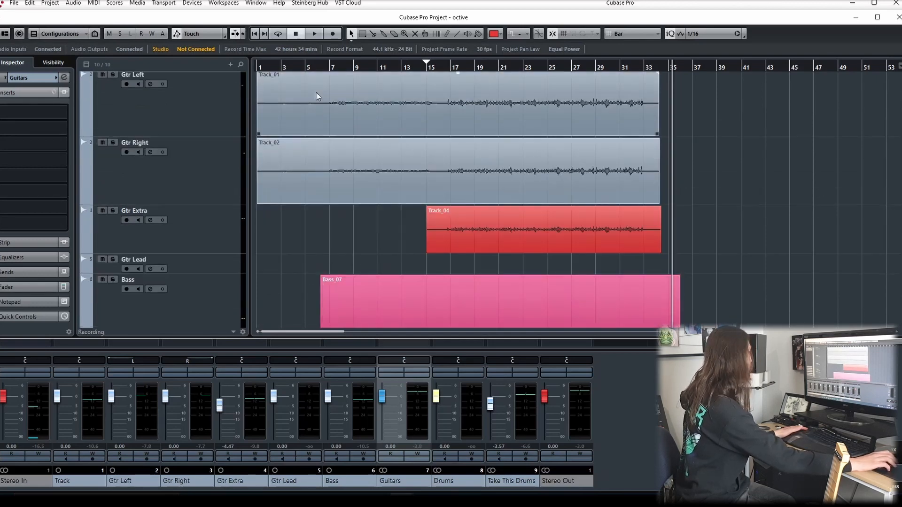
double_click(294, 108)
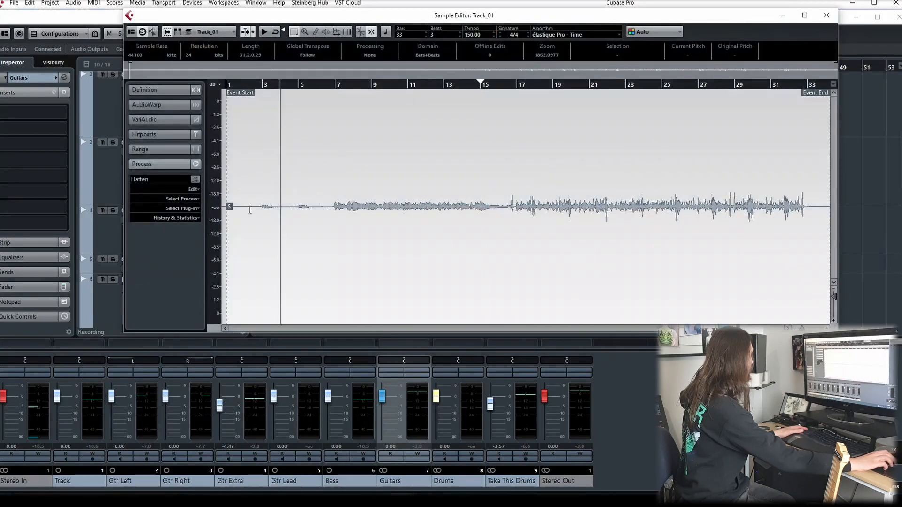
left_click(230, 85)
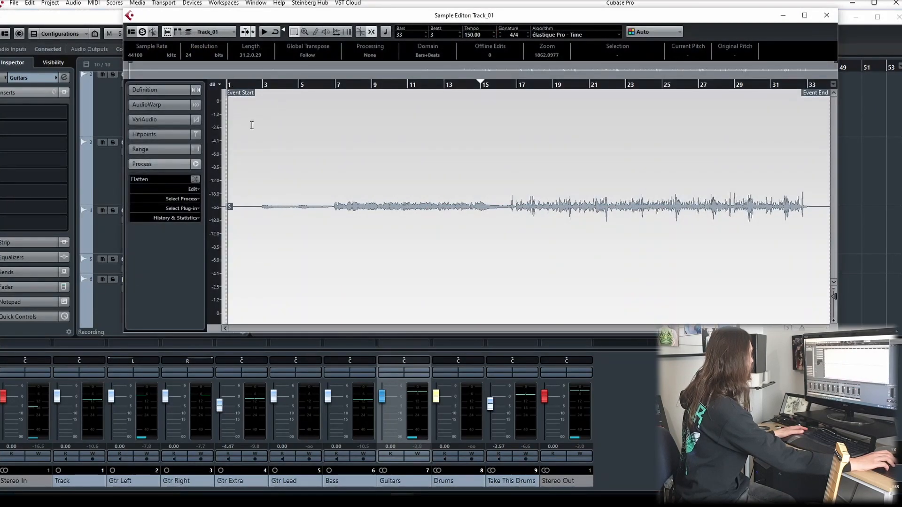
key("space")
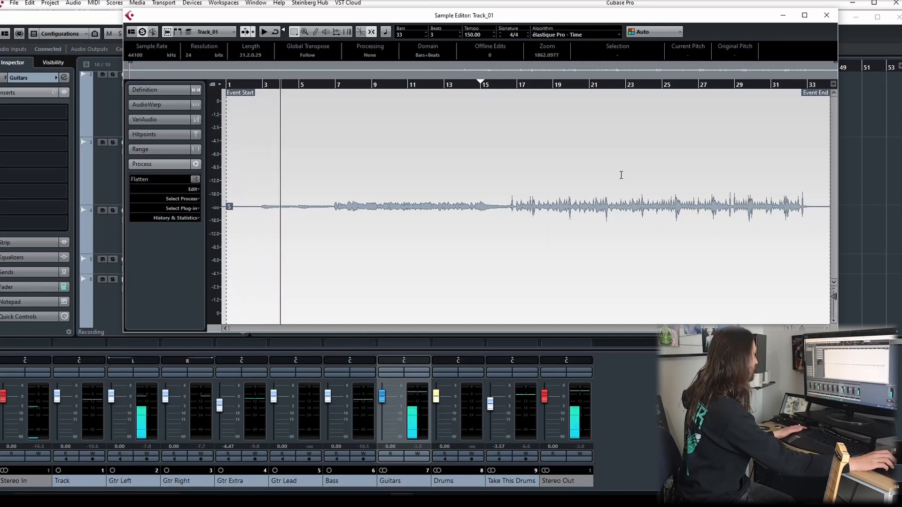
left_click(826, 15)
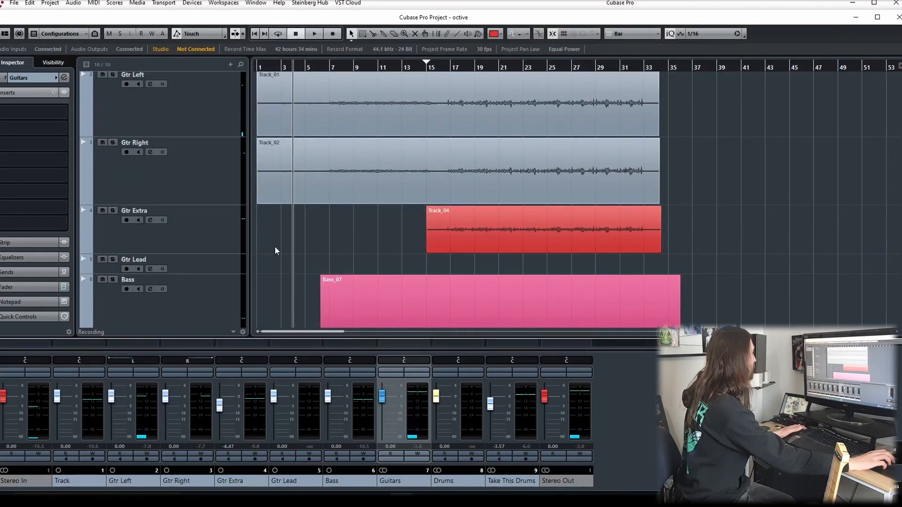
scroll(336, 231, "down", 6)
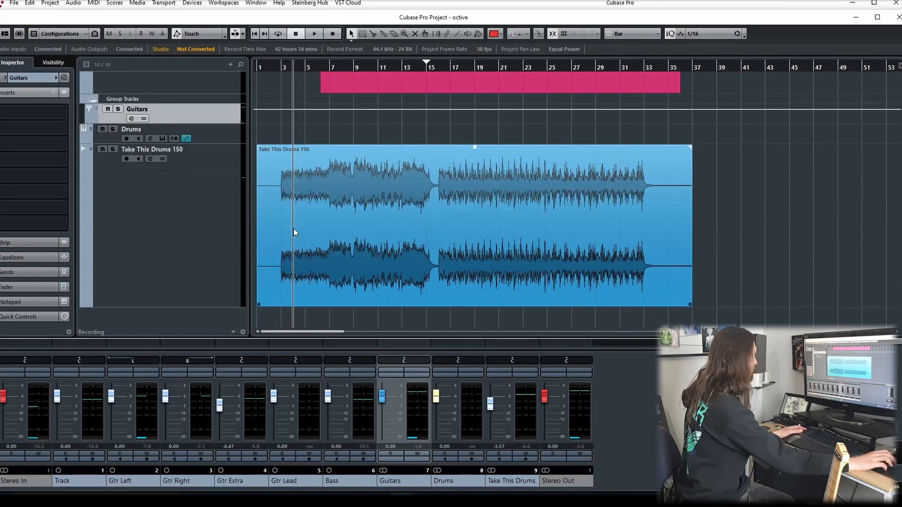
scroll(293, 232, "up", 8)
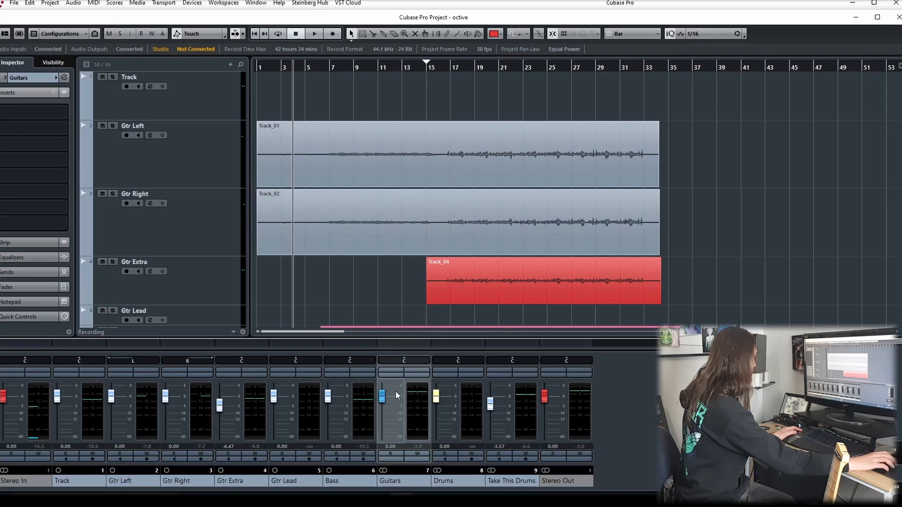
left_click(383, 399)
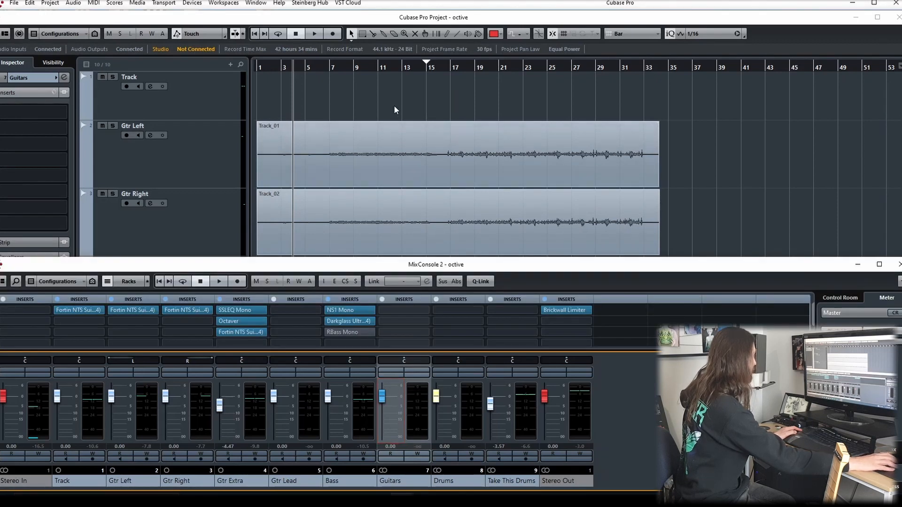
left_click(394, 106)
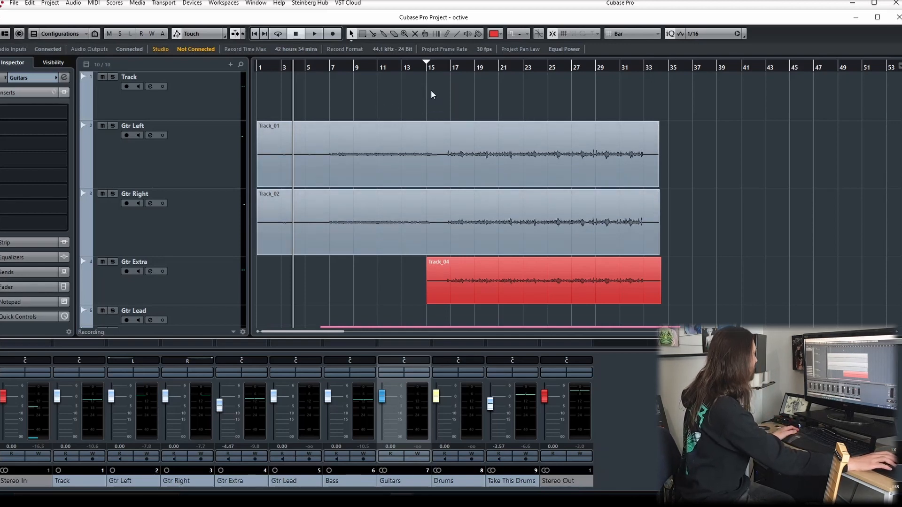
- Play the final mix with the guitars, bass and drums, looking over the arrangement's tracks during playback
left_click(425, 68)
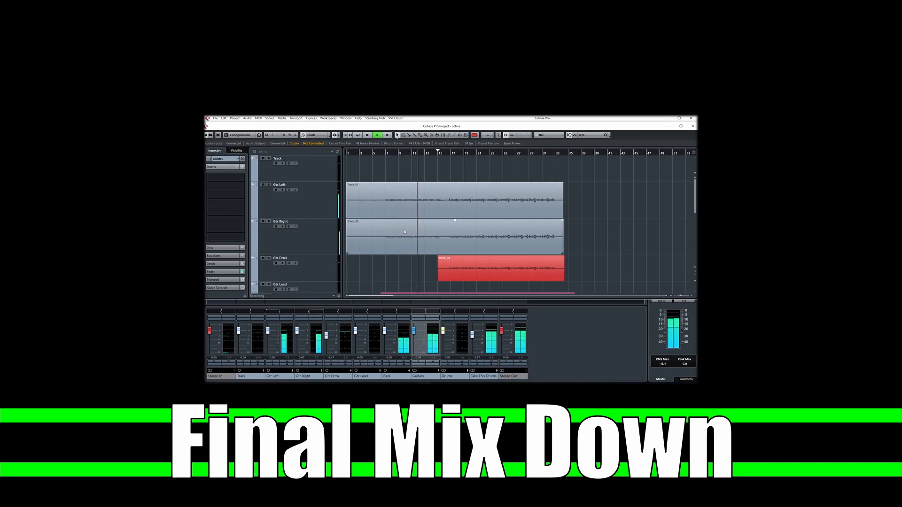
scroll(405, 240, "down", 2)
scroll(386, 237, "up", 2)
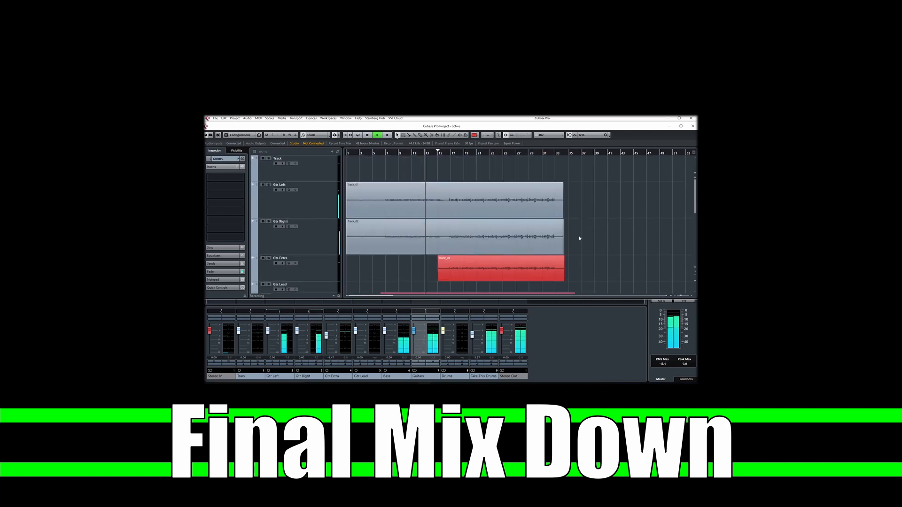